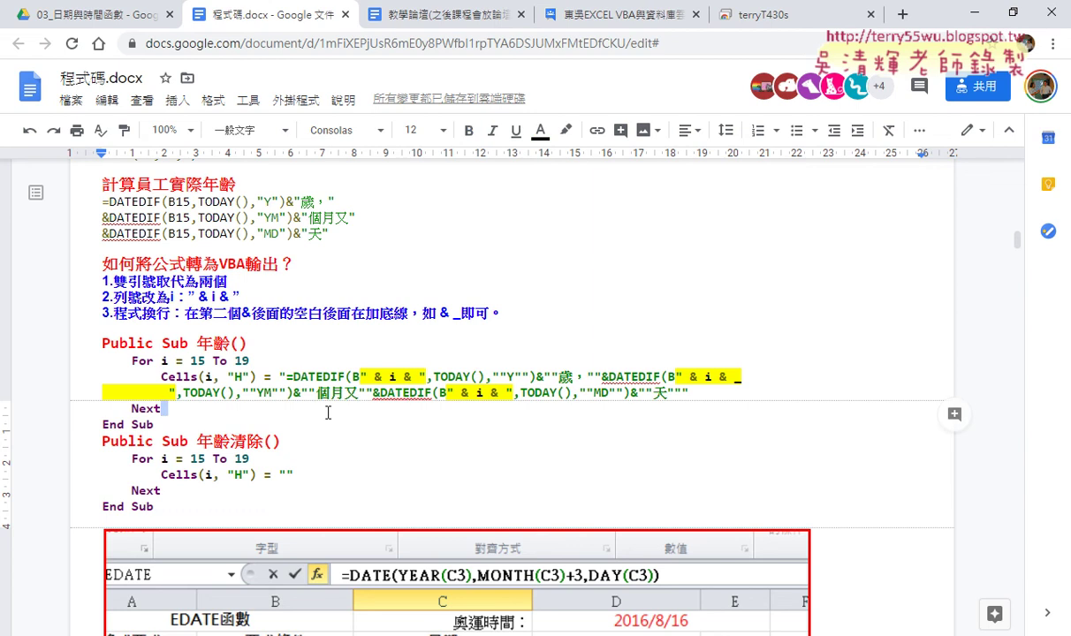
Highlight the doubled-quote, " & i & " and line-continuation rules in the notes, then bring up the VBA editor
left_click_drag(104, 281, 227, 281)
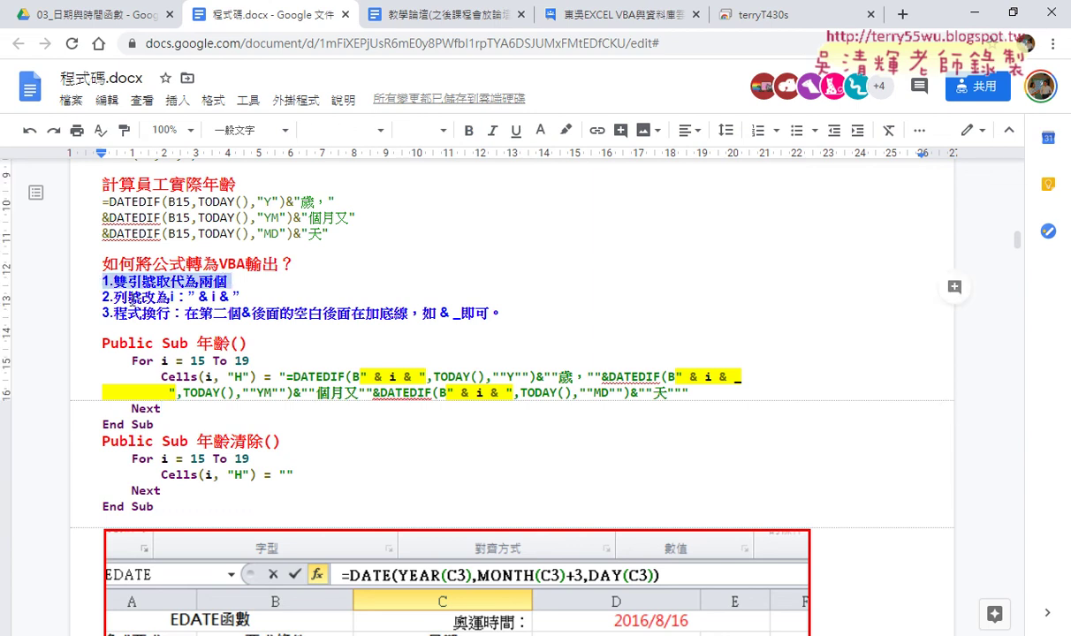
left_click(176, 297)
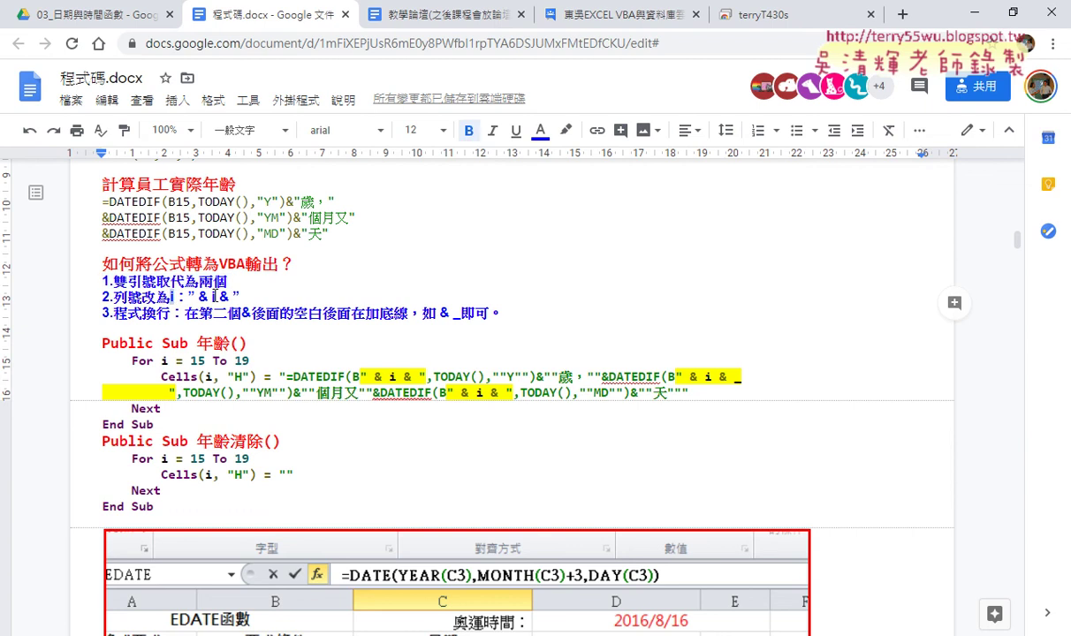
left_click_drag(239, 296, 188, 297)
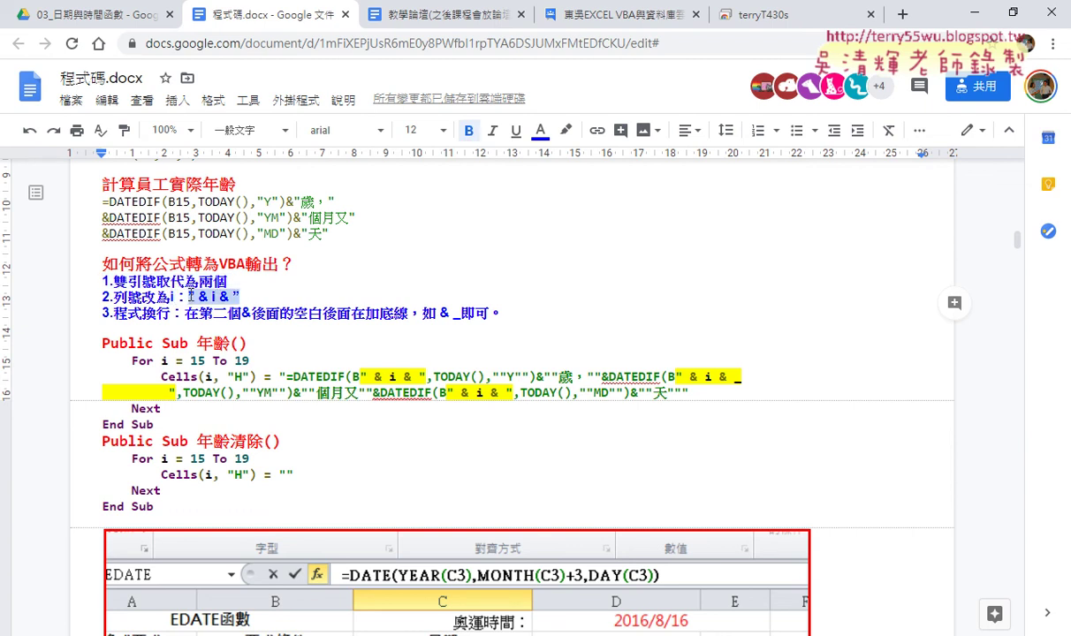
left_click_drag(102, 313, 505, 313)
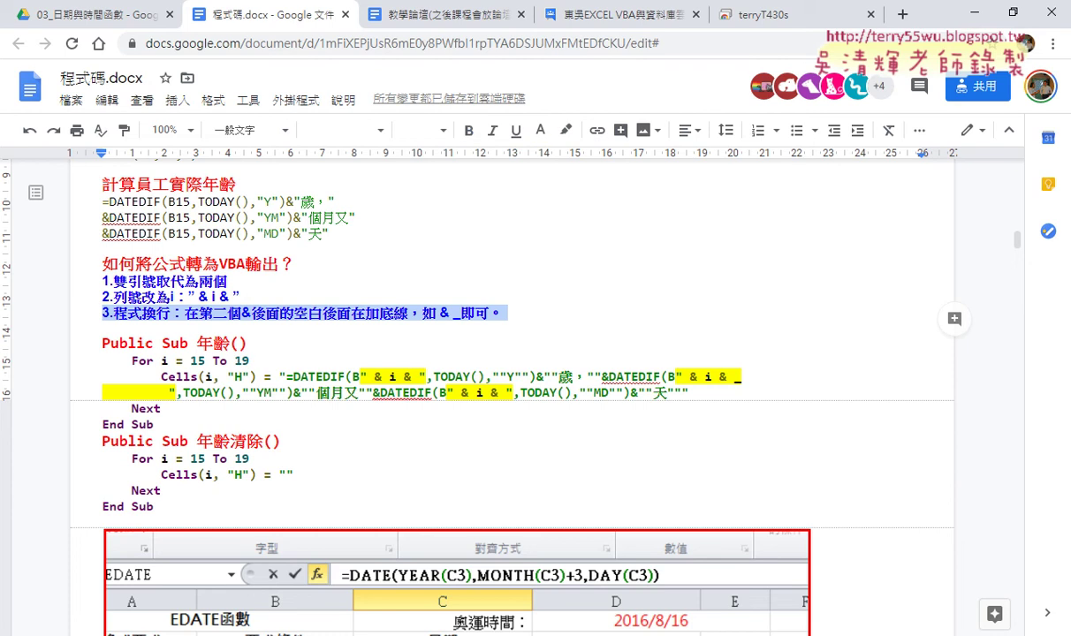
left_click(389, 529)
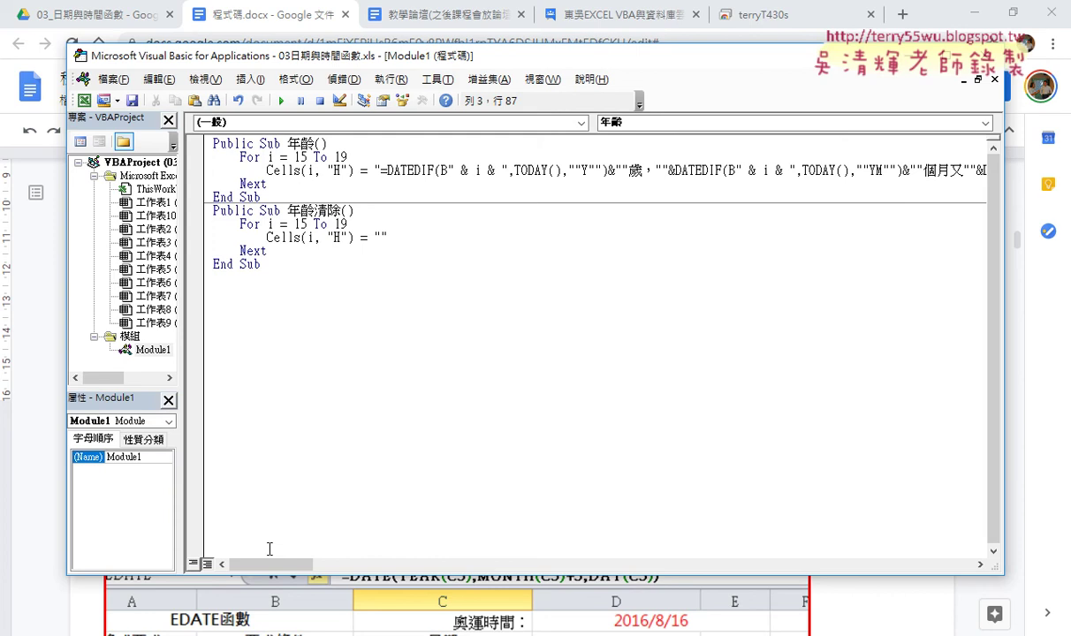
Break the 年齡 DATEDIF formula line before the second DATEDIF with a quote, then dismiss the compile error
mouse_move(279, 565)
left_mouse_down()
mouse_move(313, 571)
mouse_move(284, 566)
left_mouse_up()
left_click(671, 170)
type("\"")
key("Return")
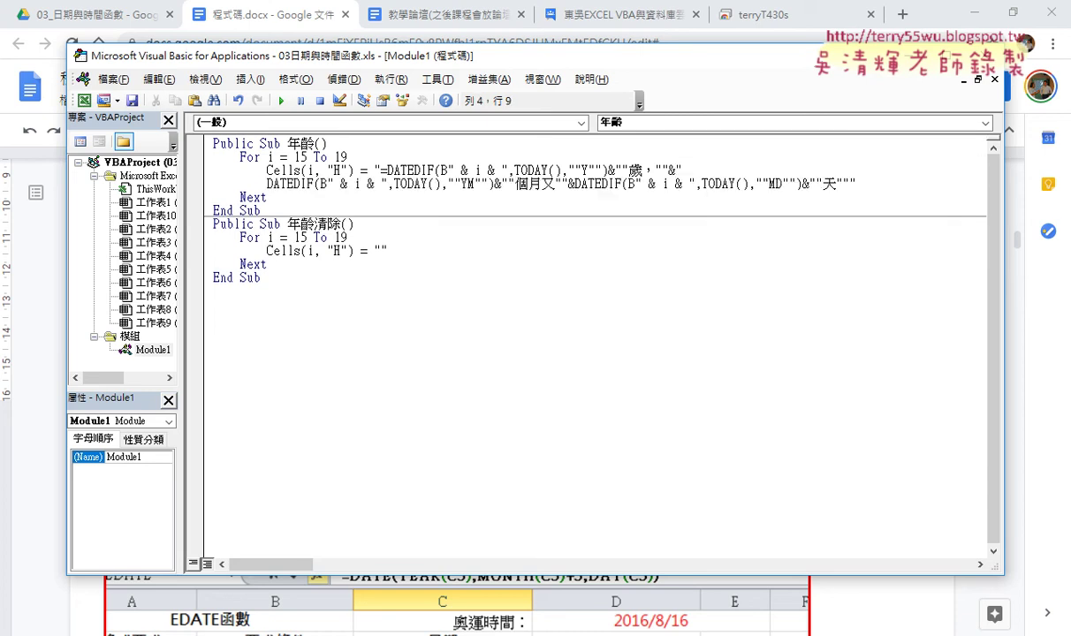
left_click(625, 393)
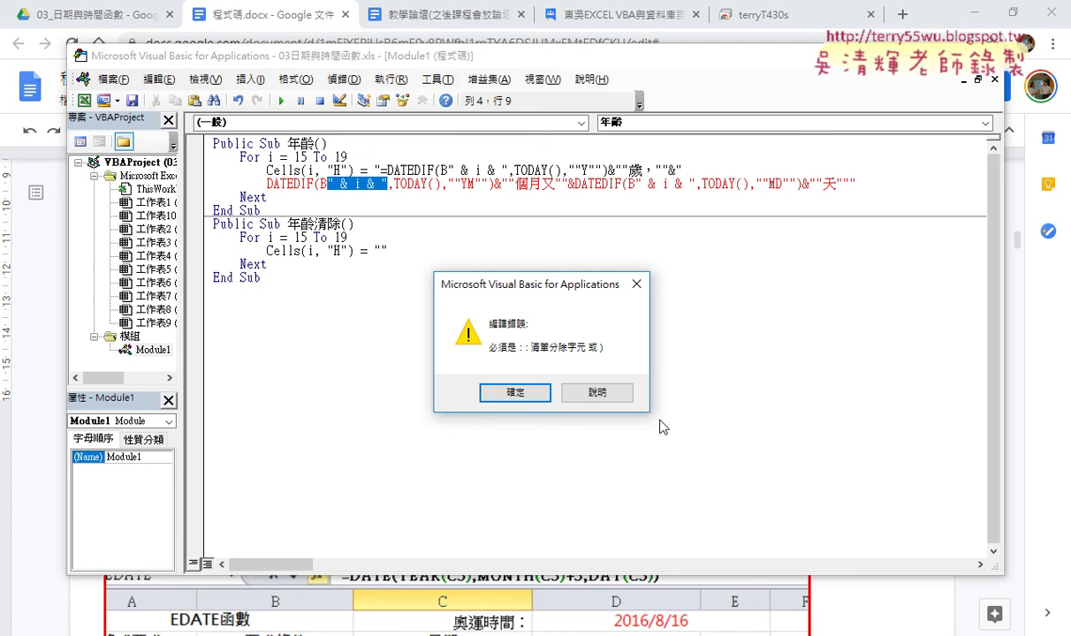
left_click(514, 391)
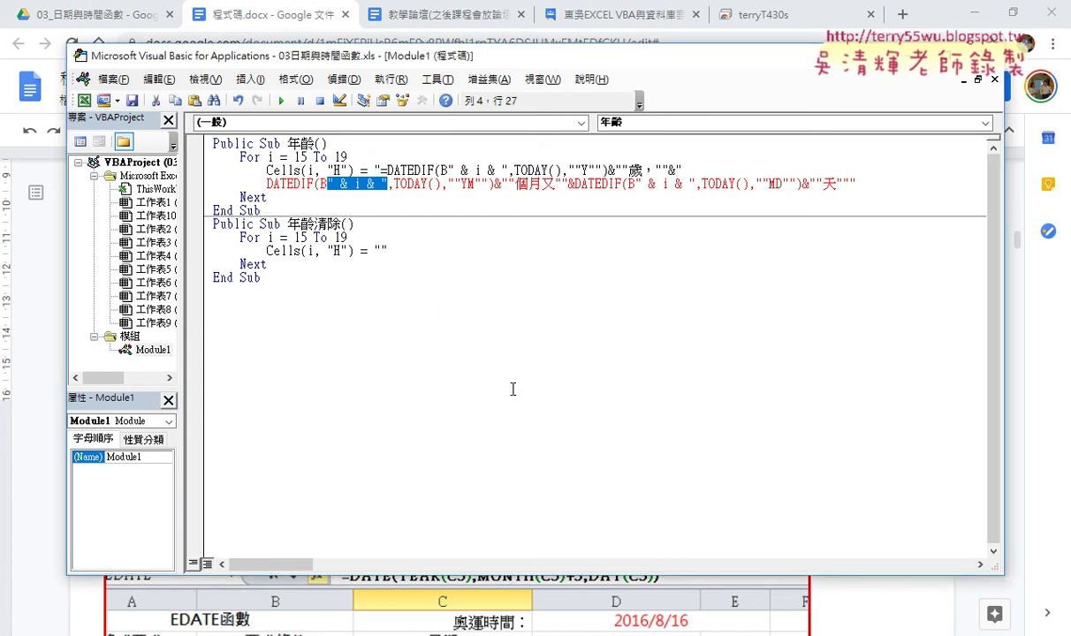
Undo the broken split and re-break the line after the second "& i &" using a " _" continuation
key("ctrl+z")
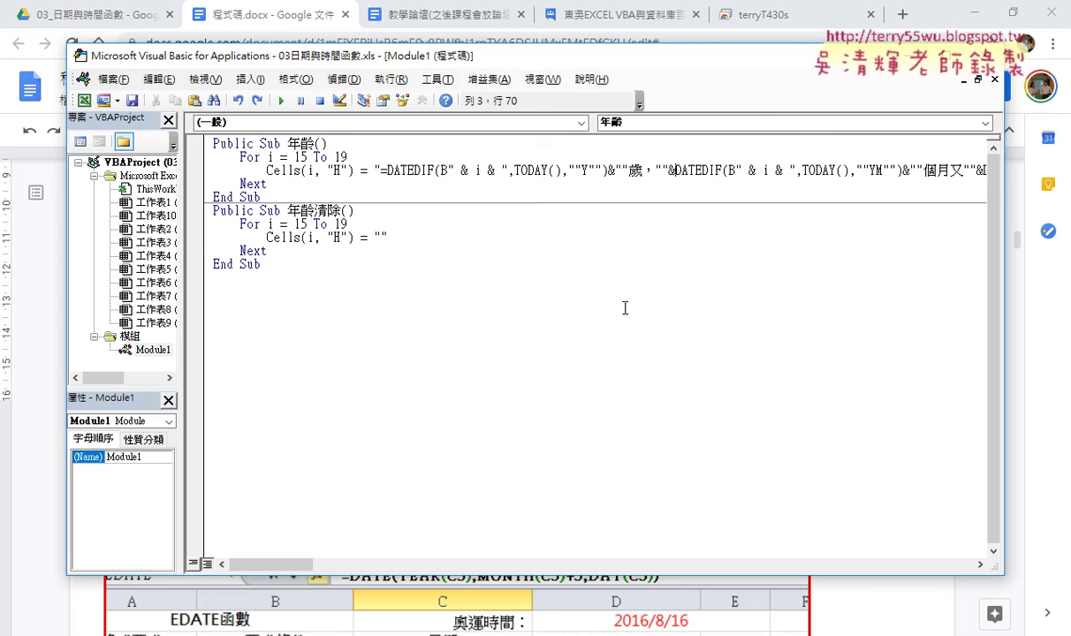
left_click_drag(448, 170, 510, 169)
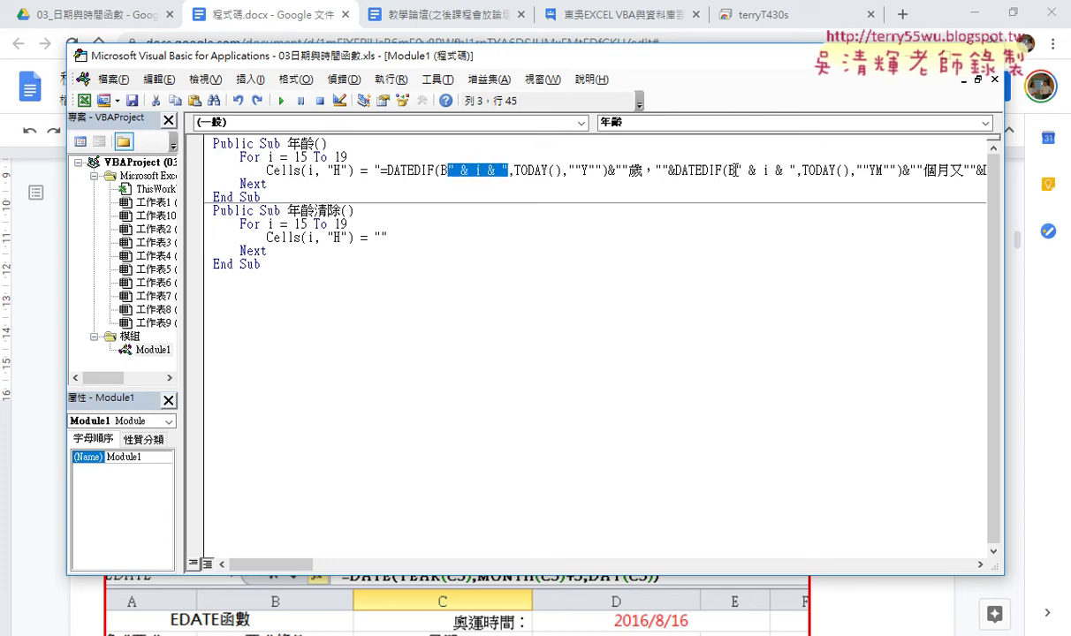
left_click_drag(736, 170, 795, 170)
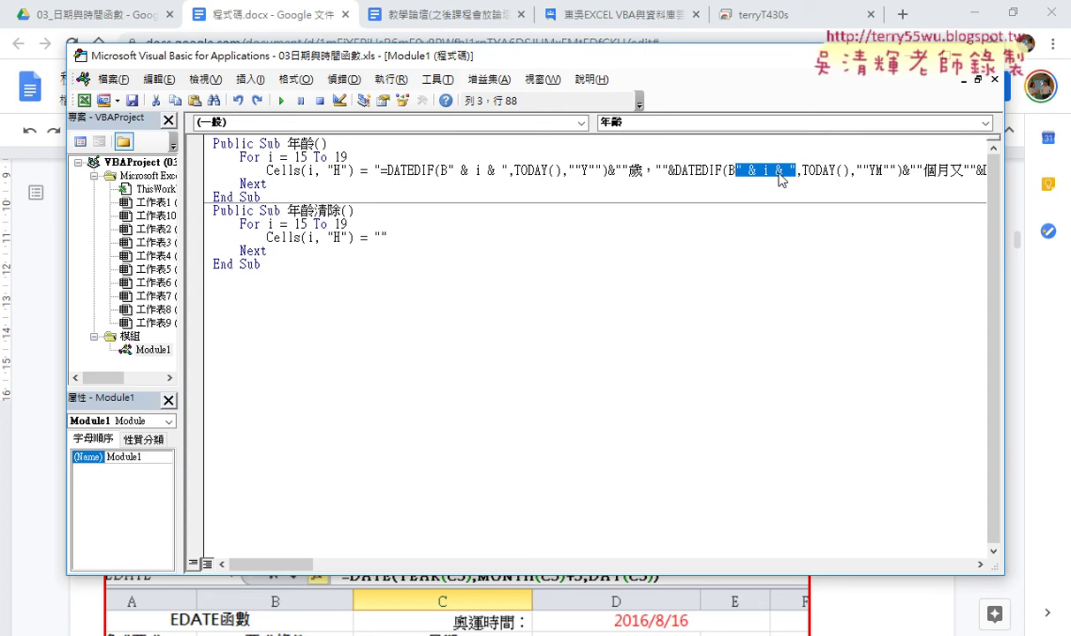
left_click(788, 170)
key("shift+Left")
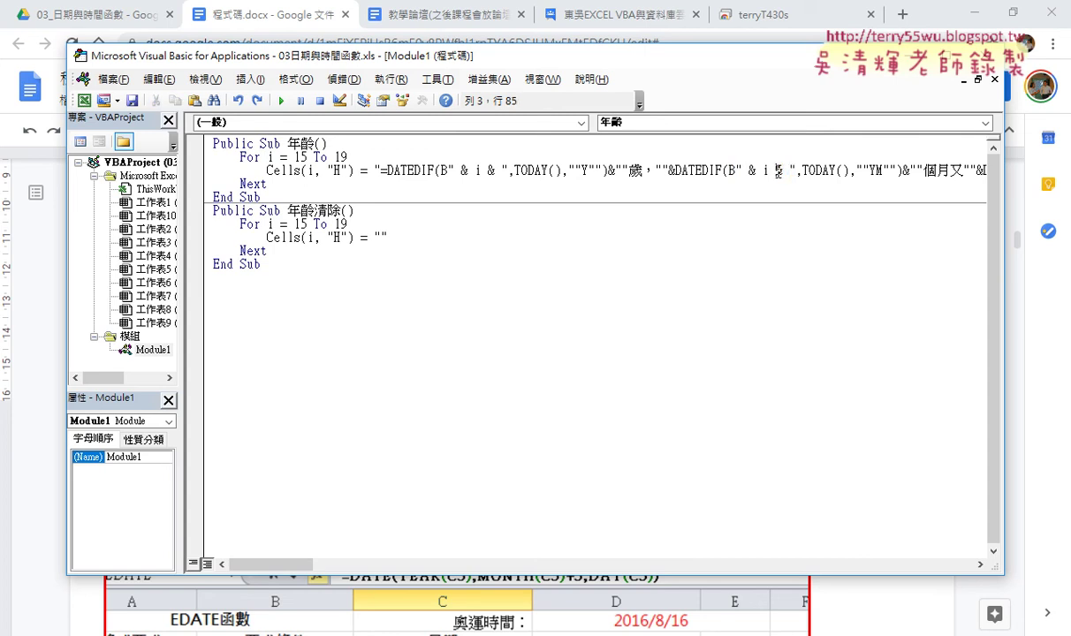
key("shift+Left")
left_click(788, 171)
type("_")
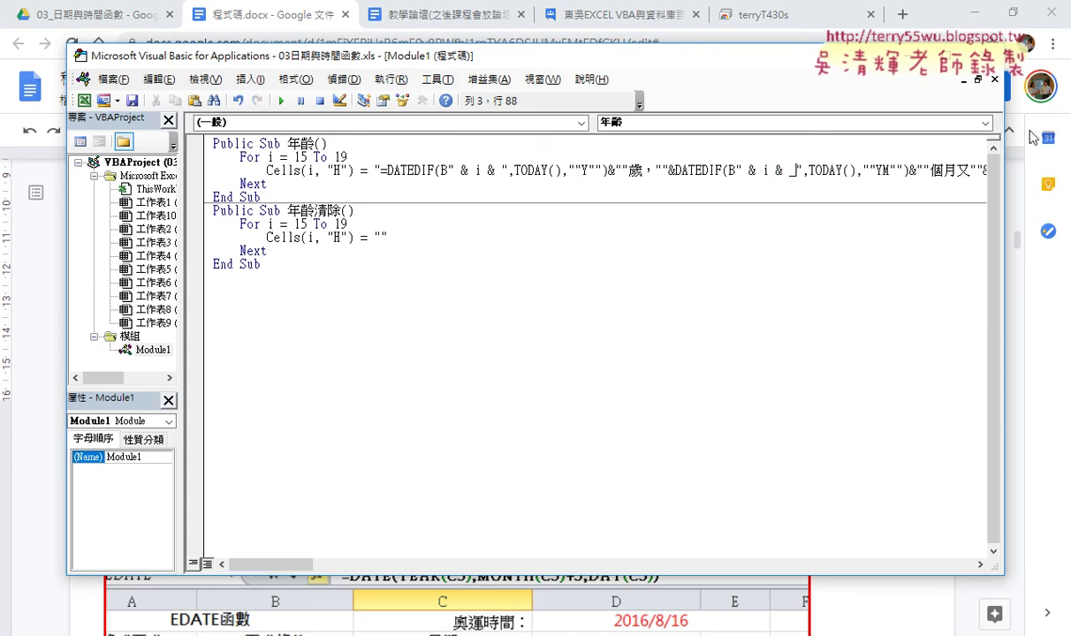
key("Return")
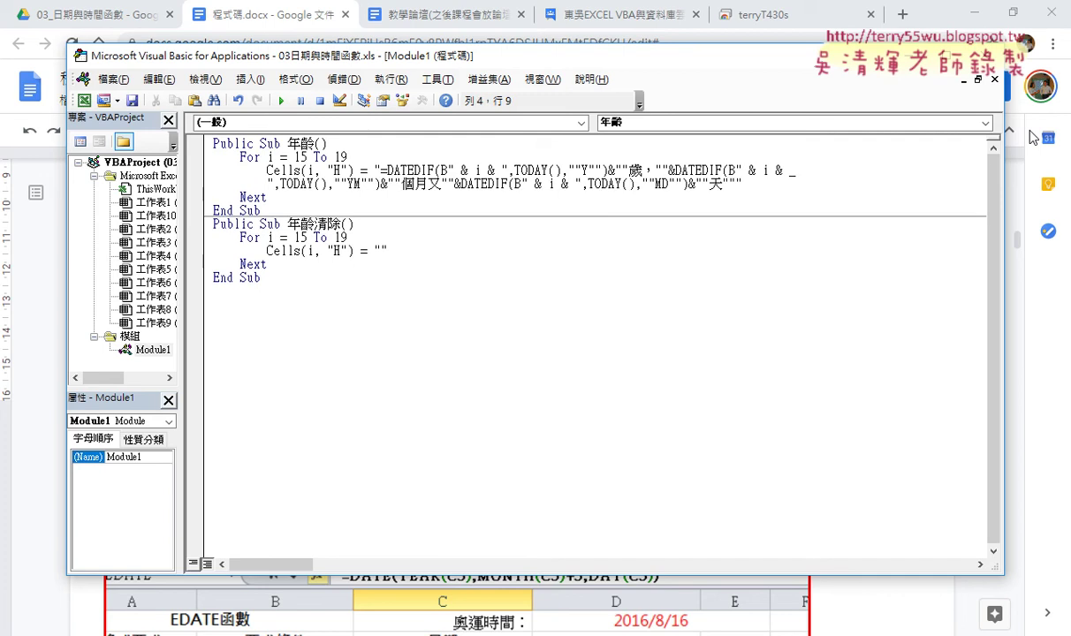
Confirm the continued line compiles, then scroll the 程式碼.docx notes down to the 年曆 formula examples
left_click(589, 406)
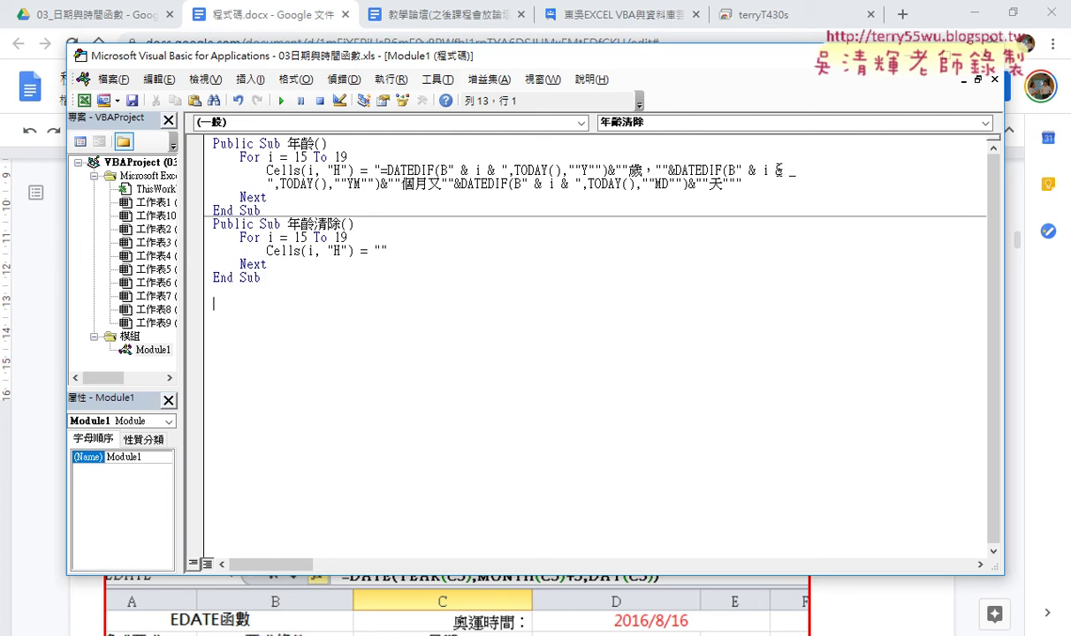
left_click_drag(776, 171, 790, 170)
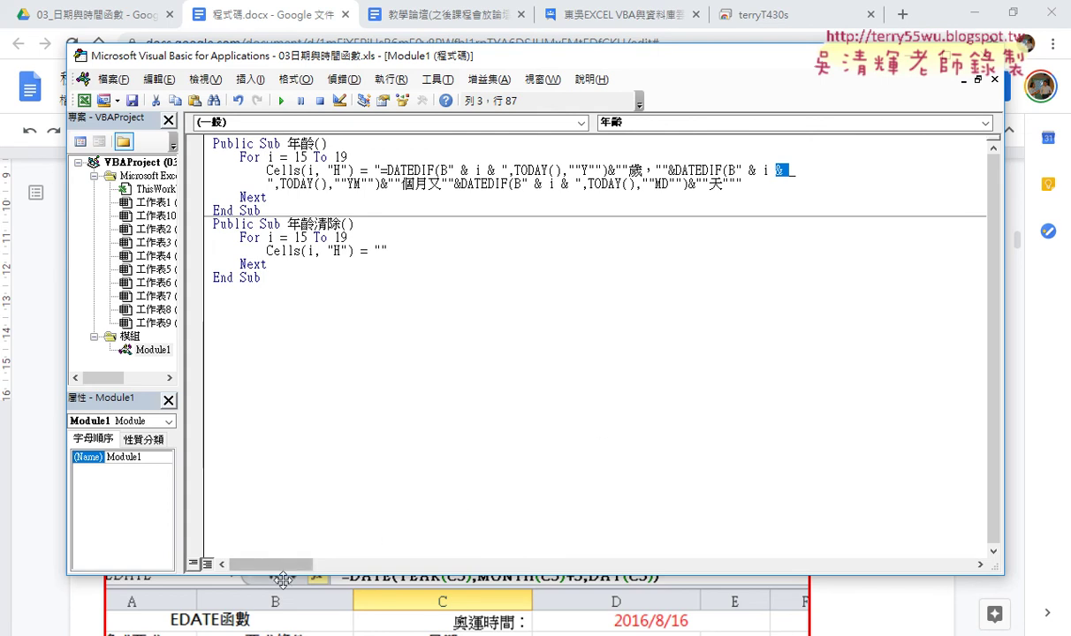
left_click(271, 24)
scroll(335, 269, "down", 5)
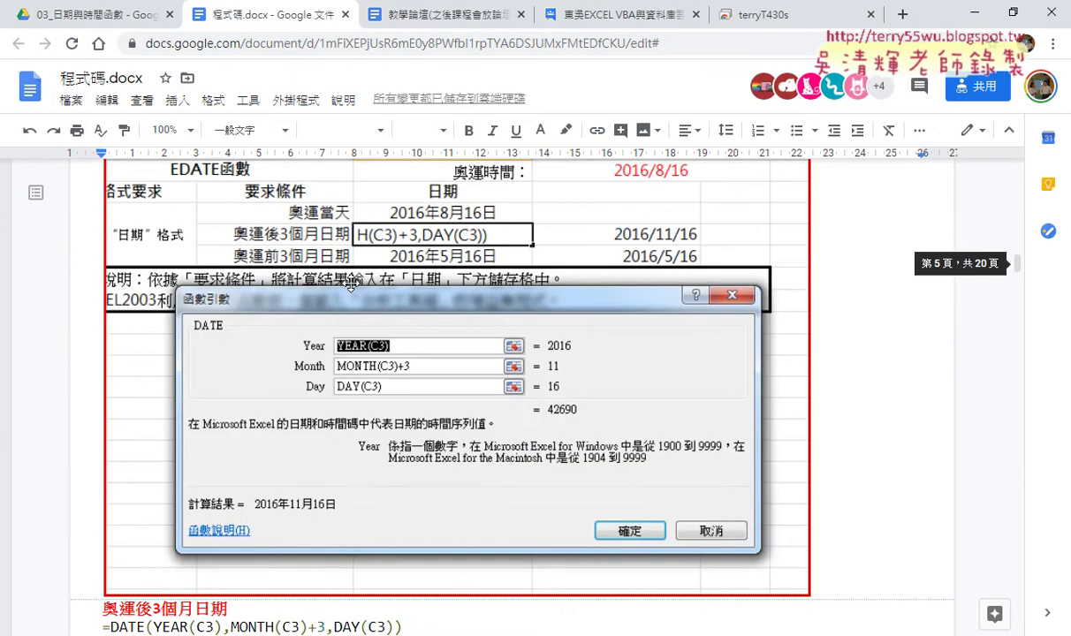
scroll(351, 285, "down", 1)
scroll(326, 380, "down", 2)
scroll(327, 380, "down", 5)
scroll(327, 384, "down", 1)
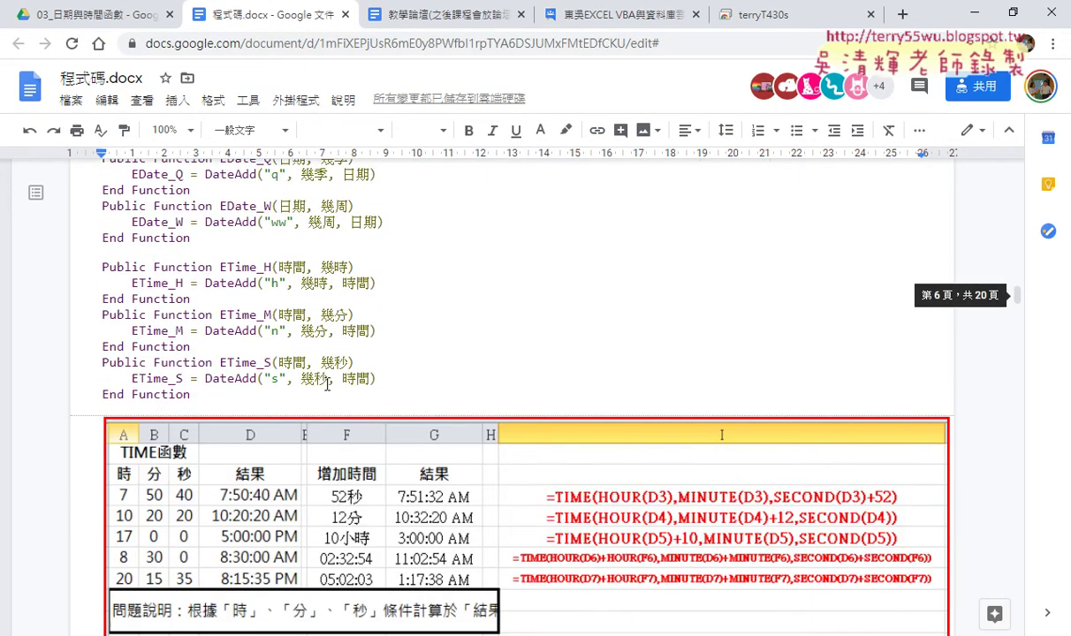
scroll(327, 385, "down", 2)
scroll(327, 384, "down", 2)
scroll(326, 384, "down", 1)
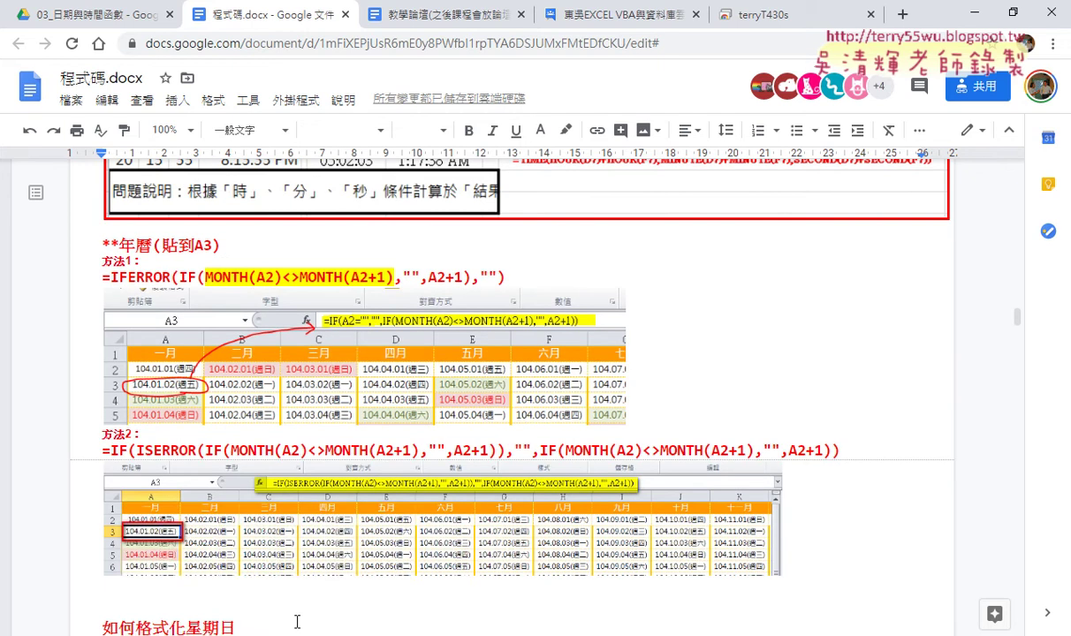
On the EDATE sheet, change the 奧運時間 date in D1 from 2016/8/16 to 2020/7/24
mouse_move(297, 622)
left_click(240, 553)
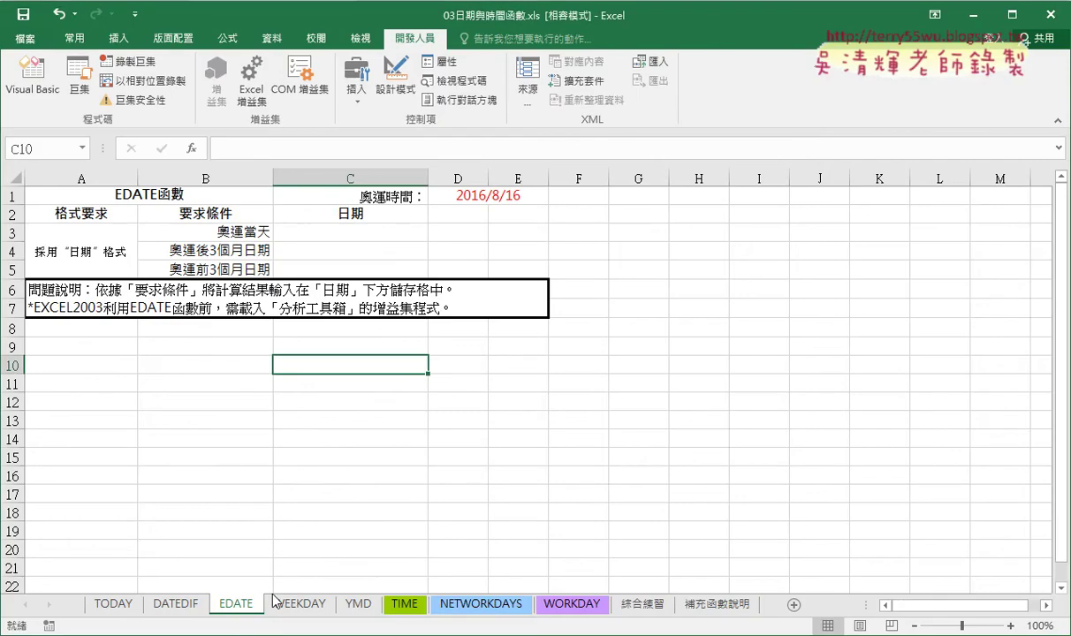
double_click(469, 194)
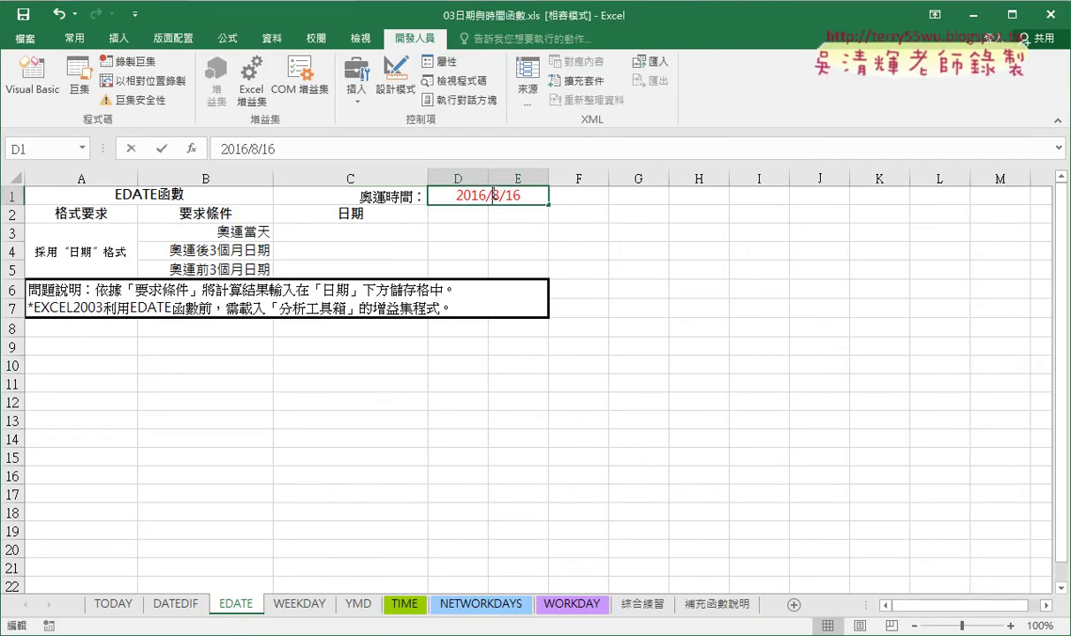
left_click_drag(458, 196, 487, 196)
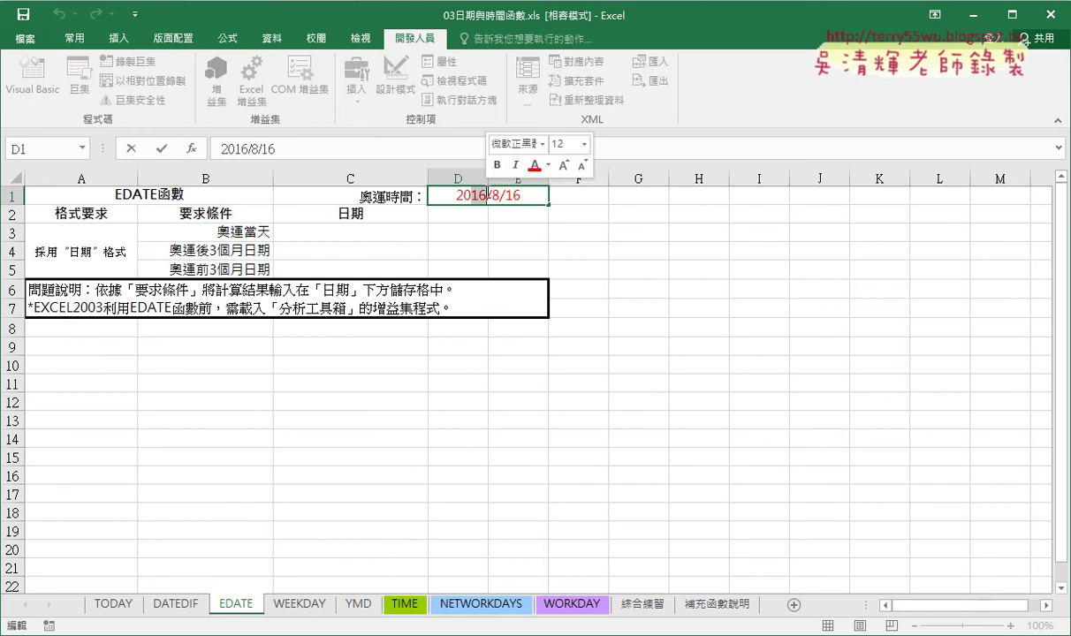
type("20")
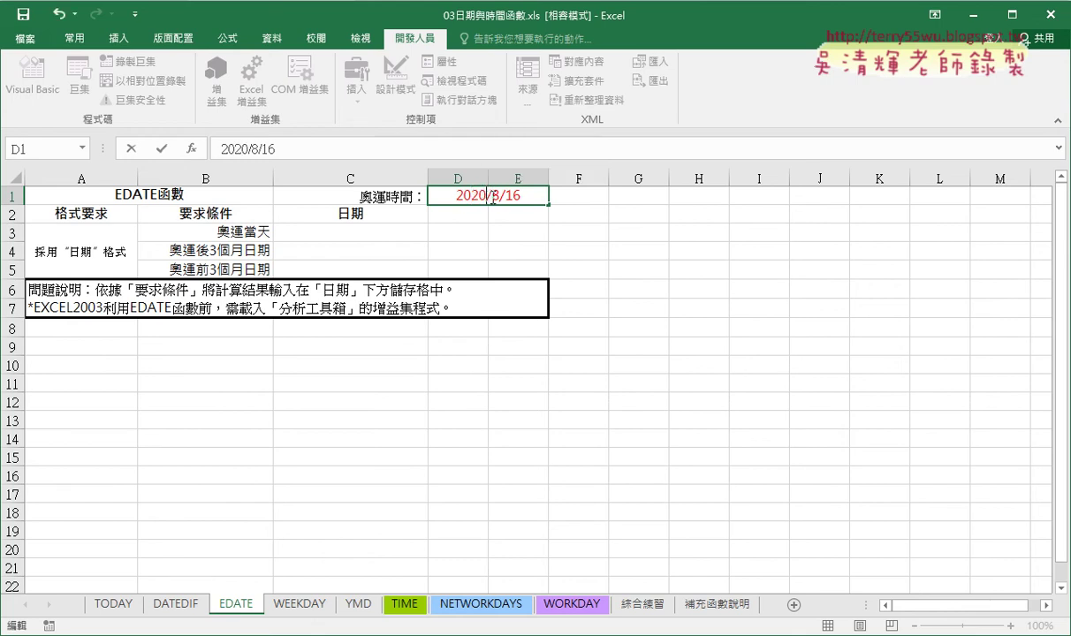
left_click_drag(488, 195, 496, 195)
type("7")
left_click_drag(506, 195, 530, 195)
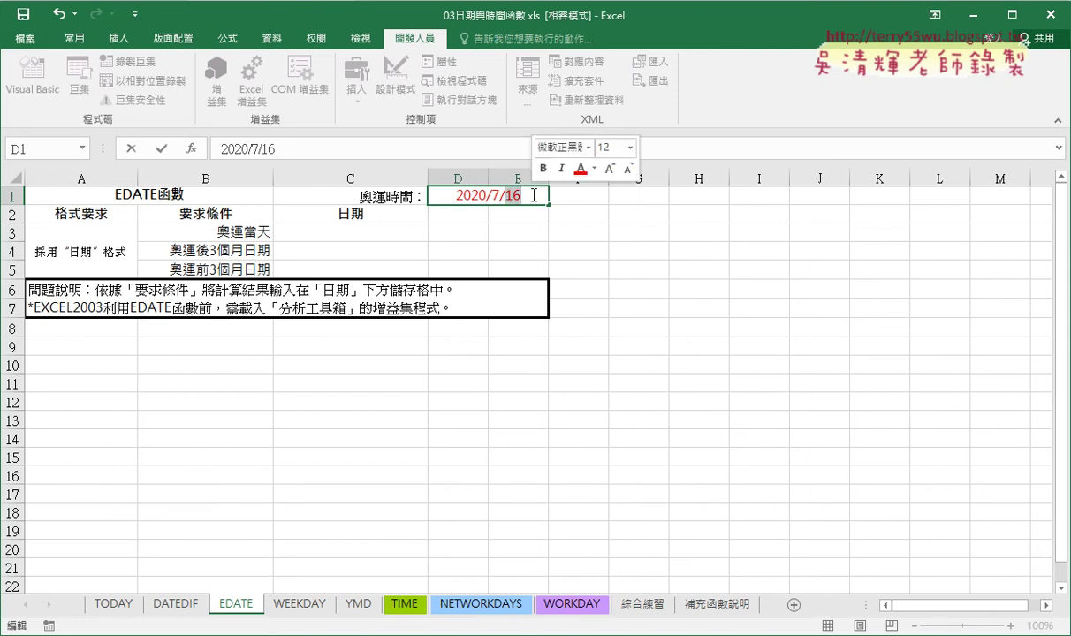
type("24")
key("Return")
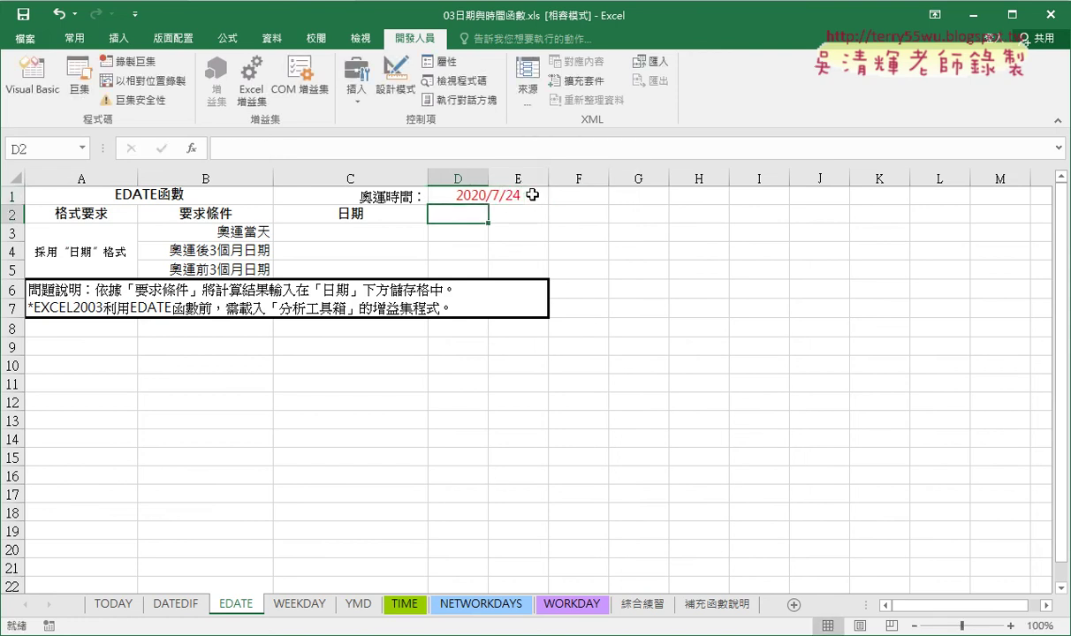
left_click(335, 236)
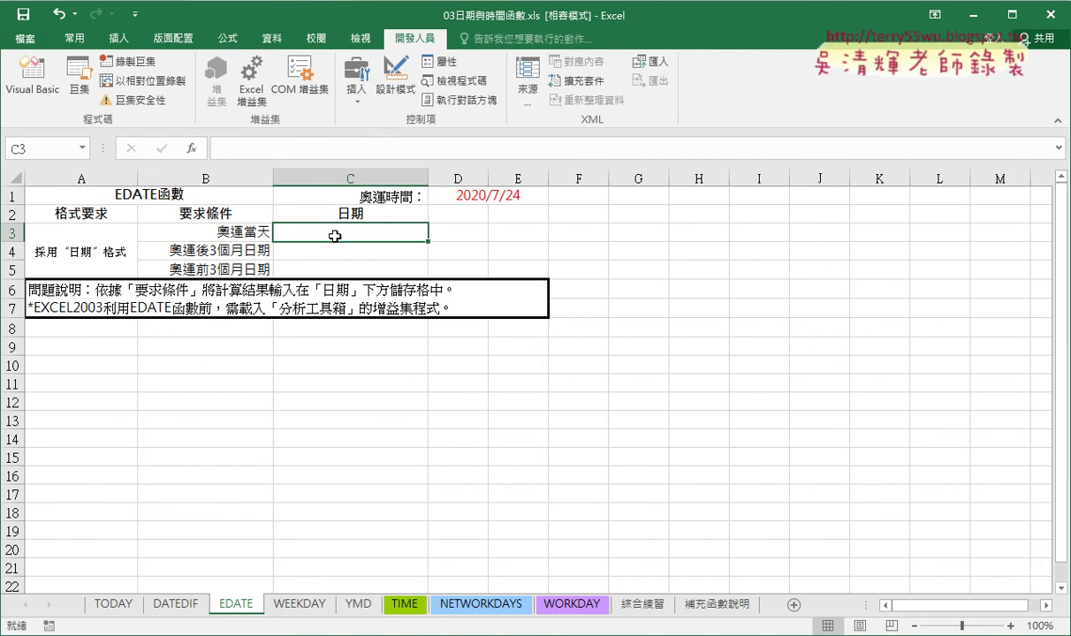
left_click(491, 191)
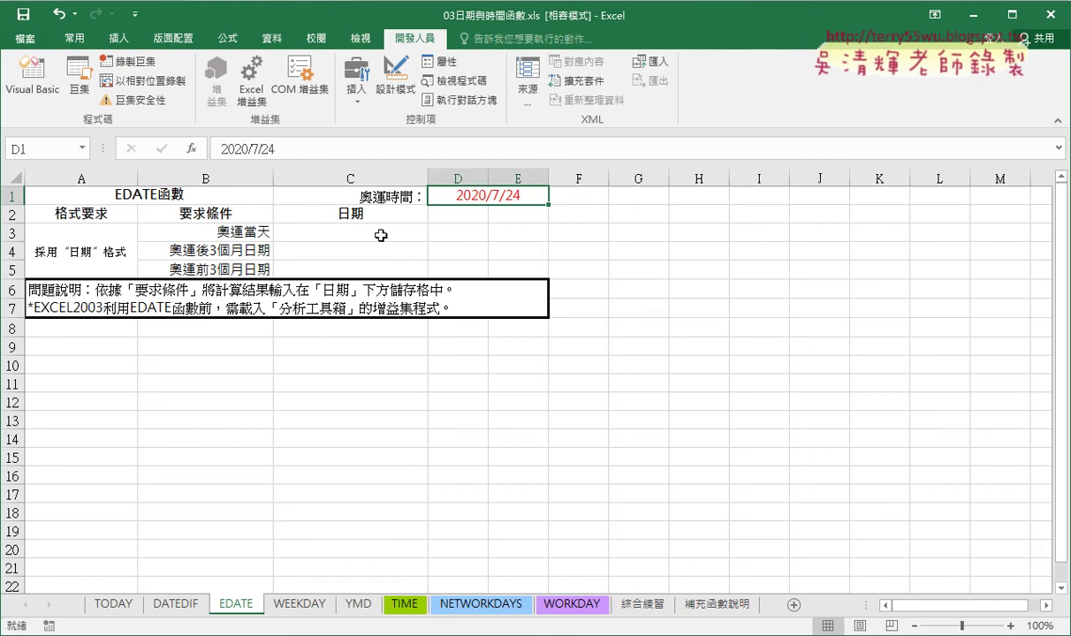
Enter =D1 in C3 so the event-day date shows 2020年7月24日
left_click(359, 230)
left_click(283, 151)
type("=")
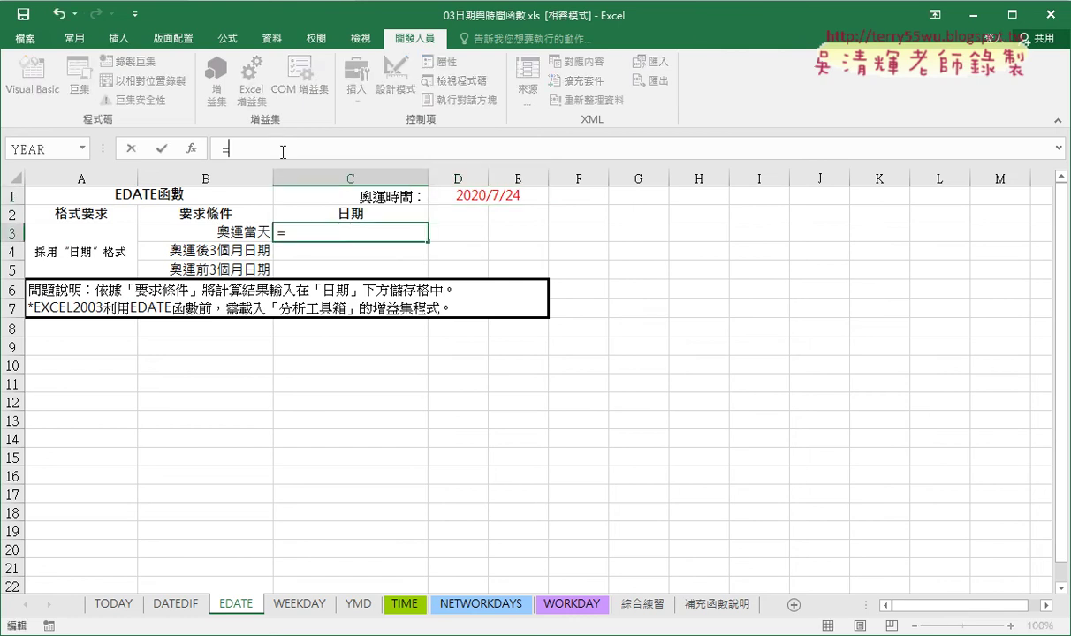
left_click(479, 195)
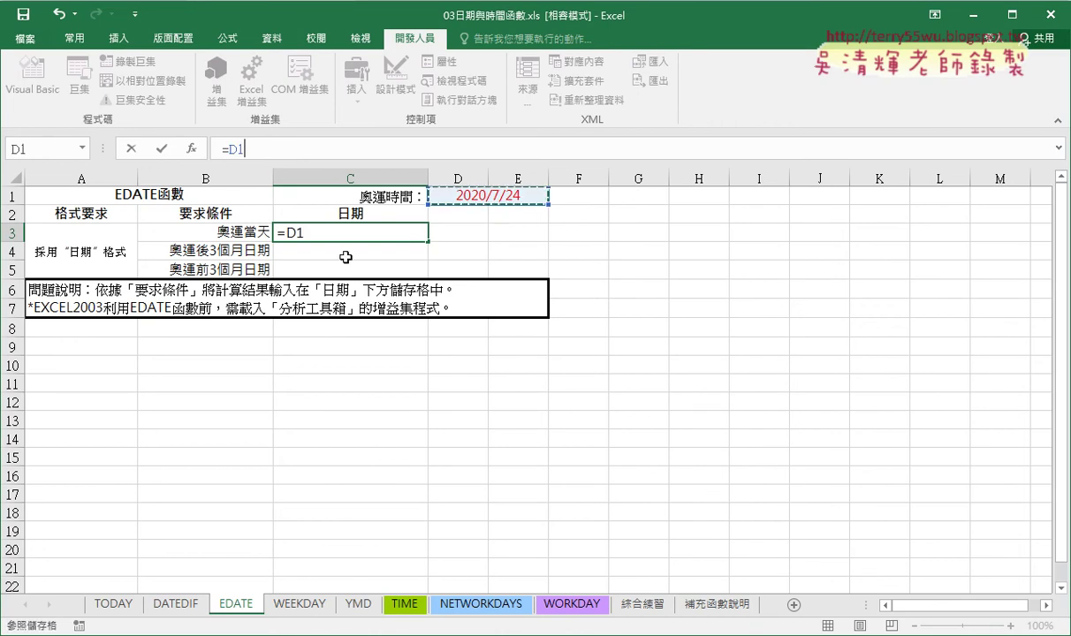
left_click(161, 149)
left_click(333, 248)
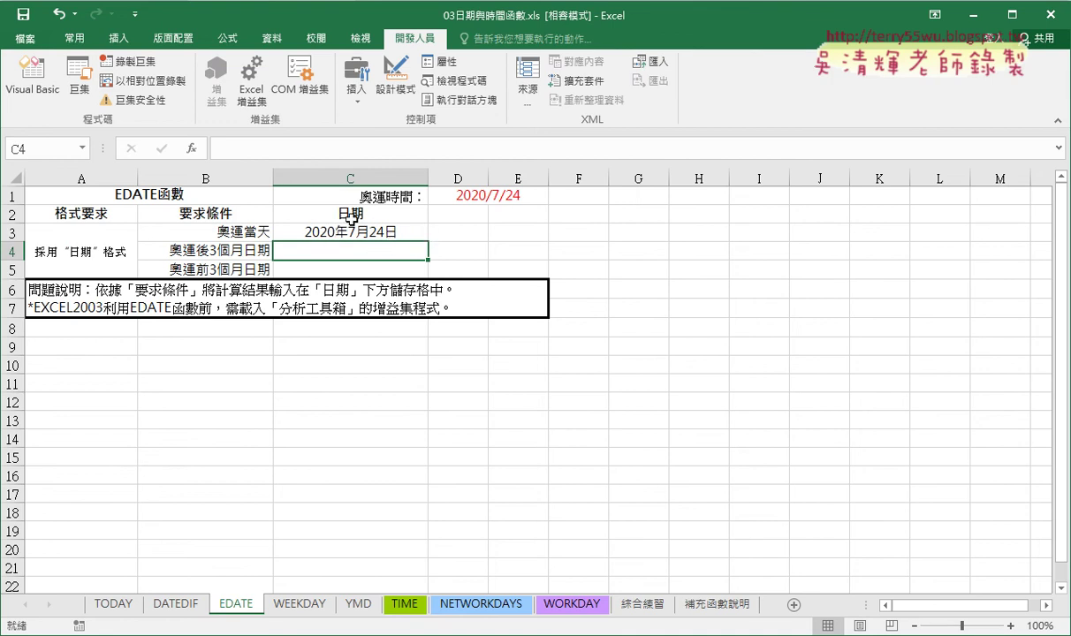
Insert the DATE function into C4 and set its Year argument to year(C3)
left_click(195, 151)
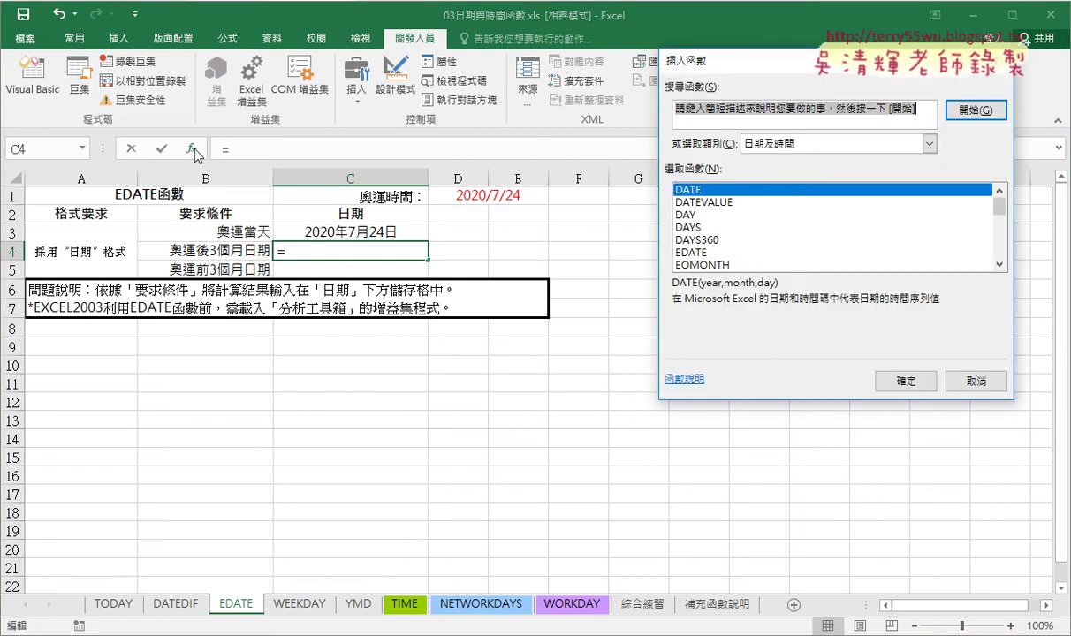
double_click(705, 191)
left_click(703, 168)
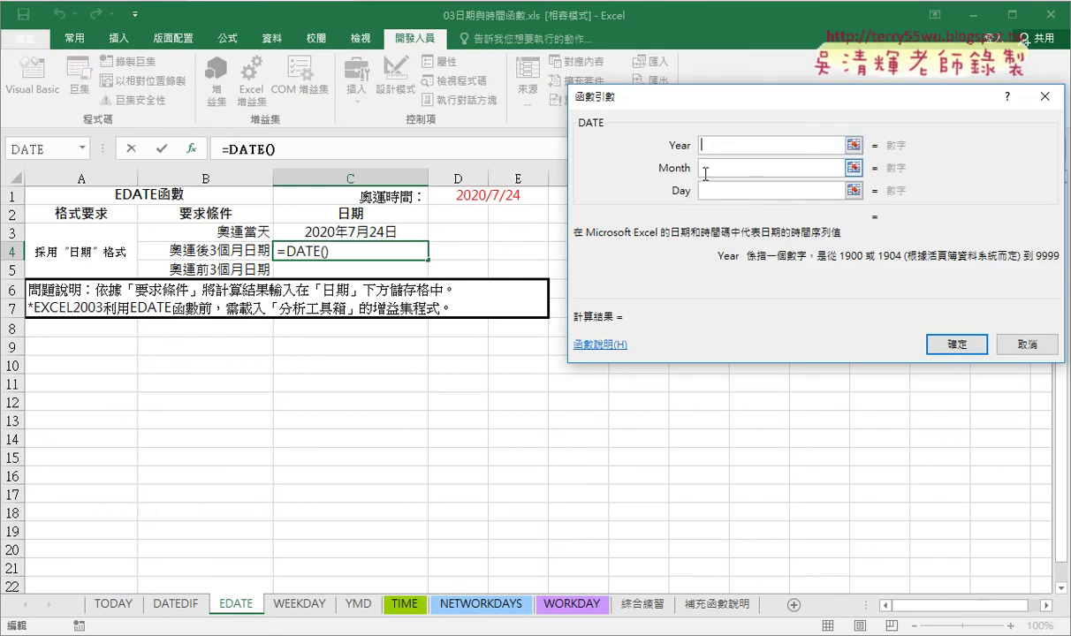
left_click(703, 190)
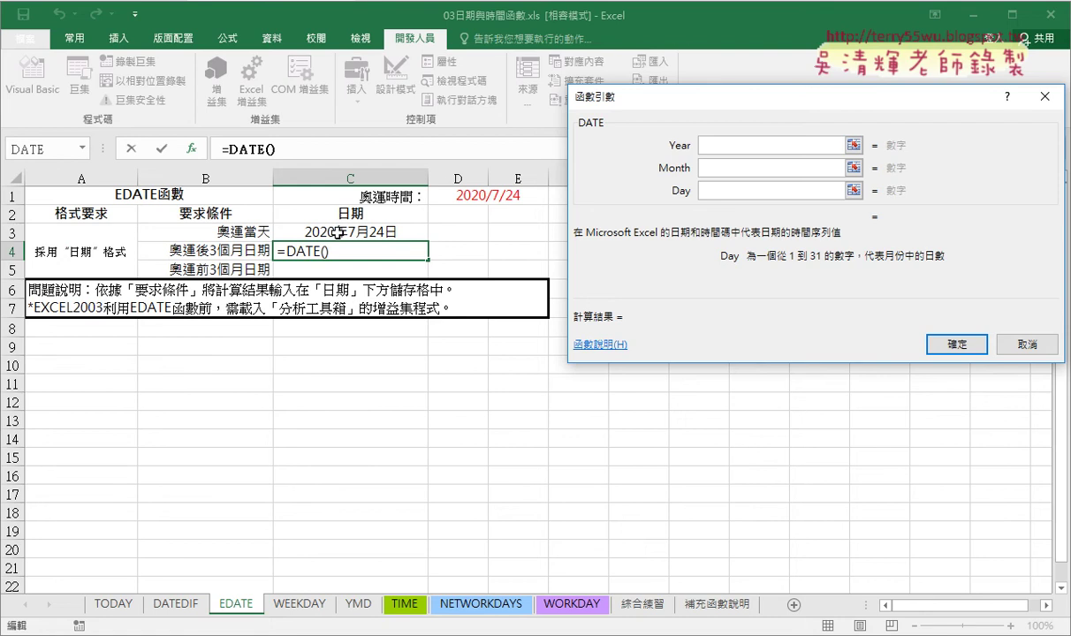
left_click(730, 145)
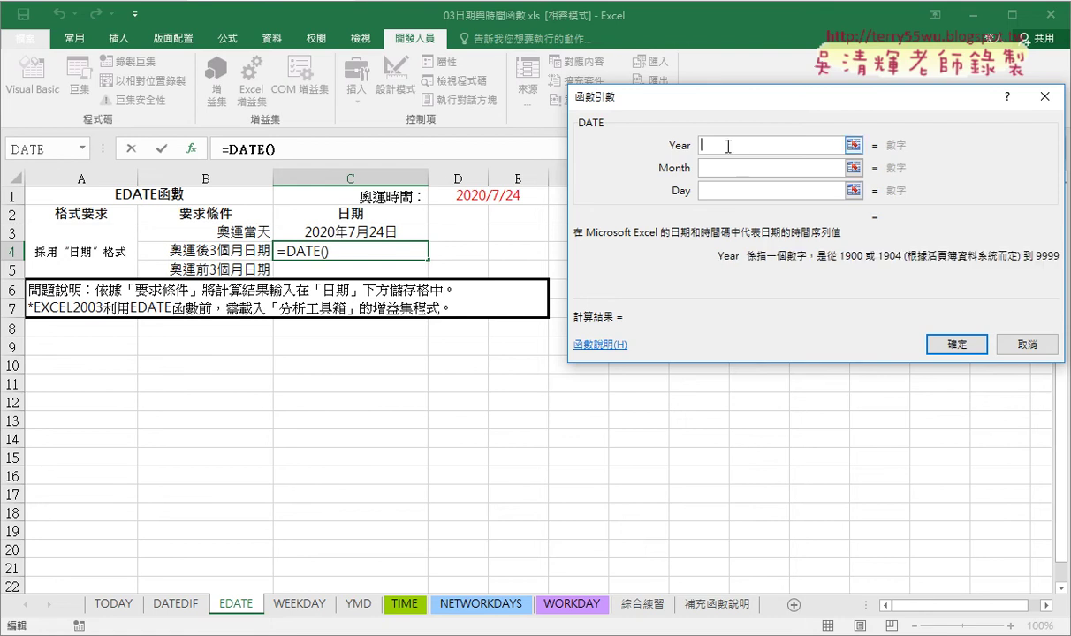
left_click(359, 219)
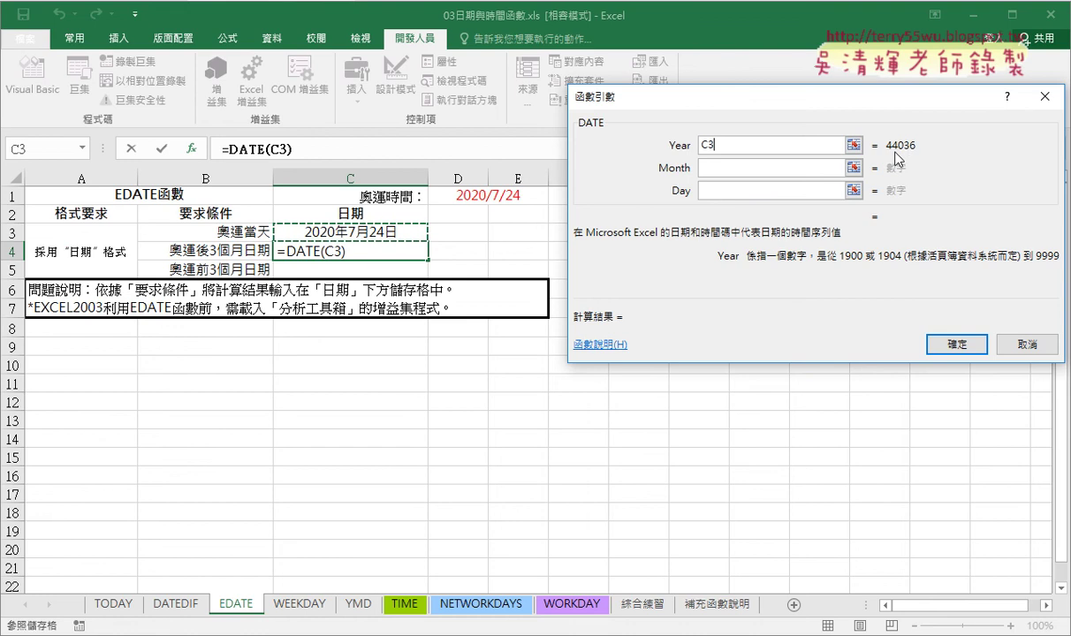
left_click(704, 144)
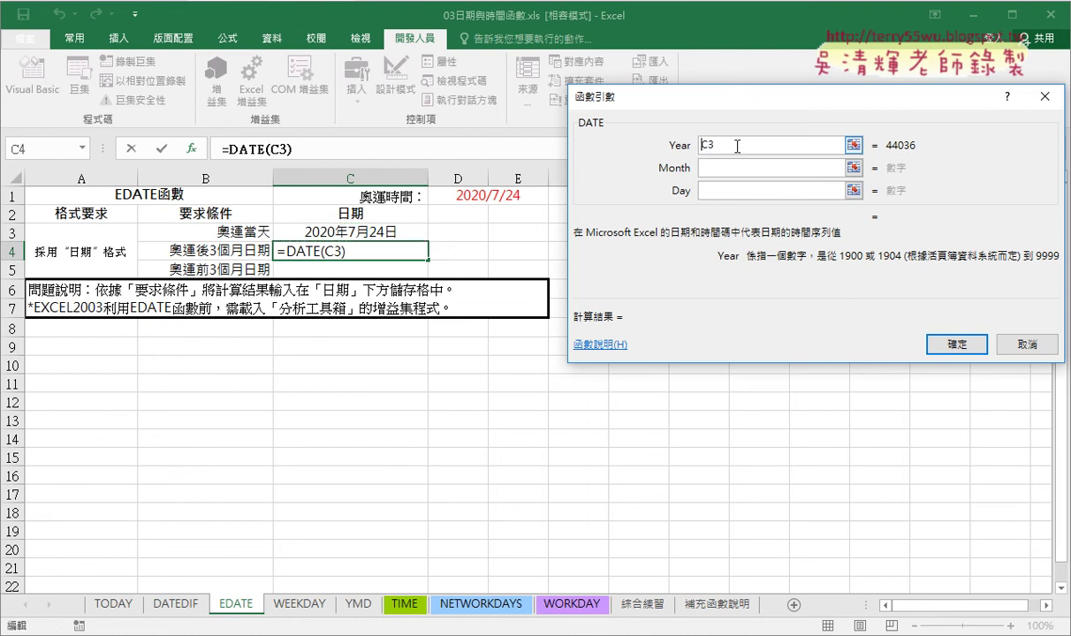
type("y")
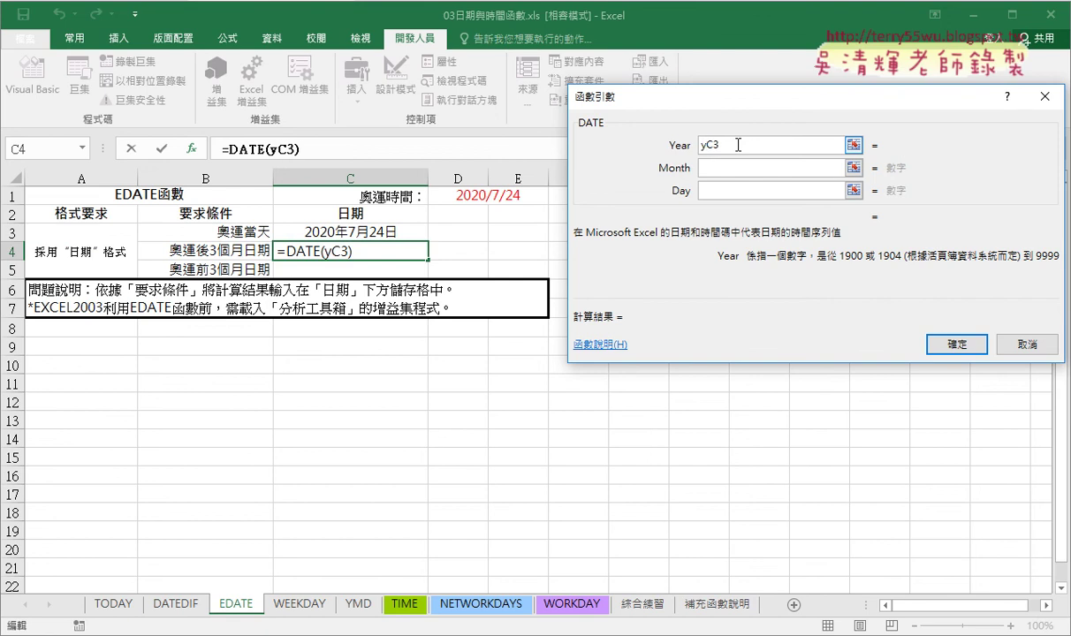
type("ear(C3")
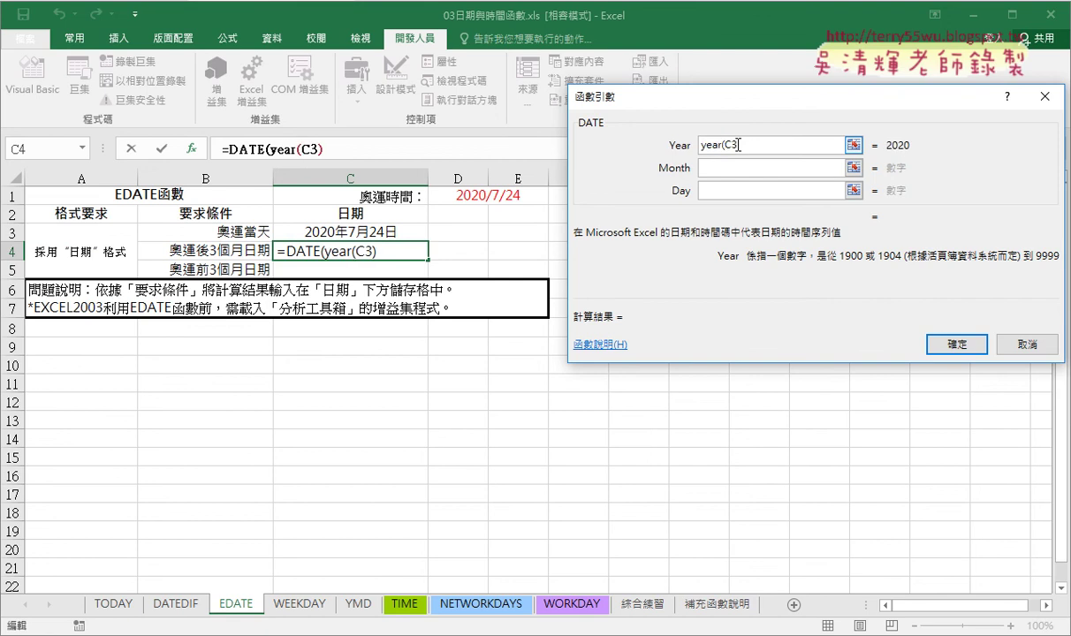
type(")")
Set DATE's Month to month(C3) and Day to day(C3), then confirm the formula
left_click(693, 167)
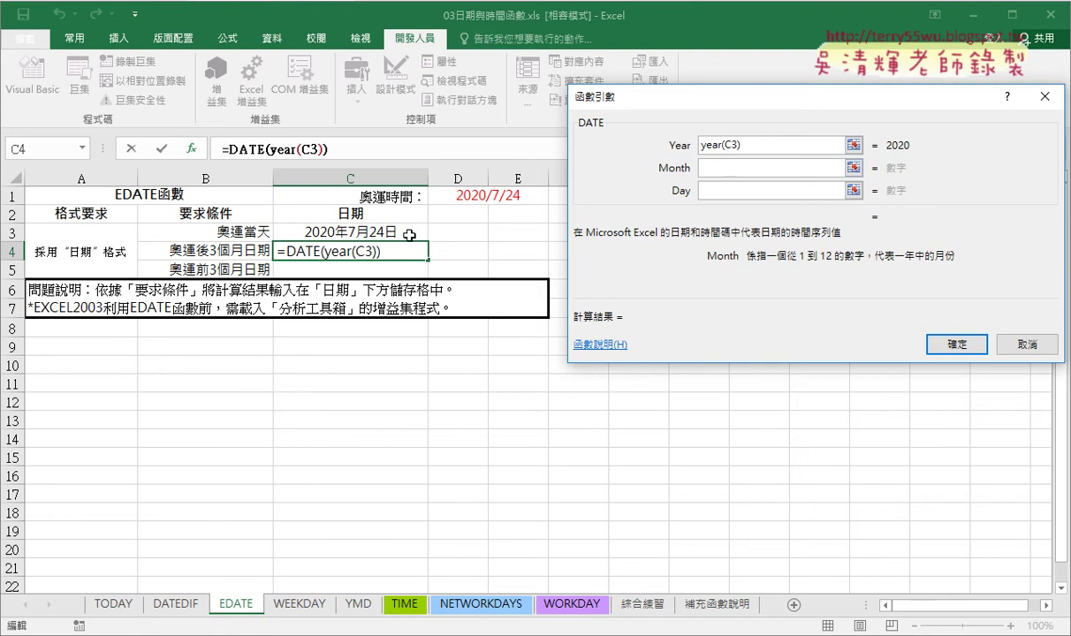
left_click(359, 228)
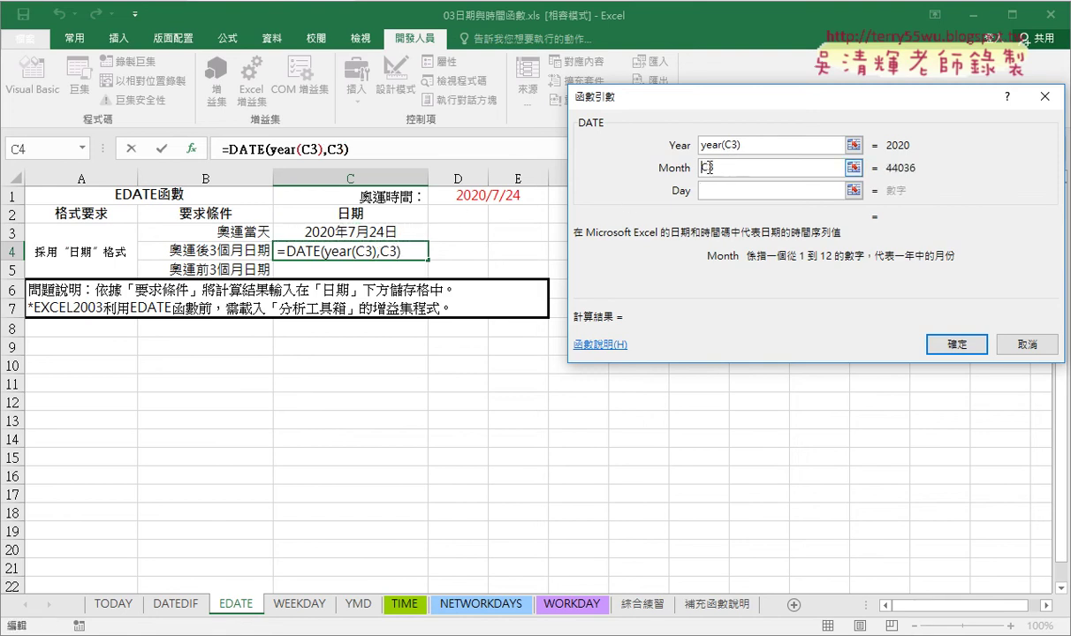
key("Home")
type("mont")
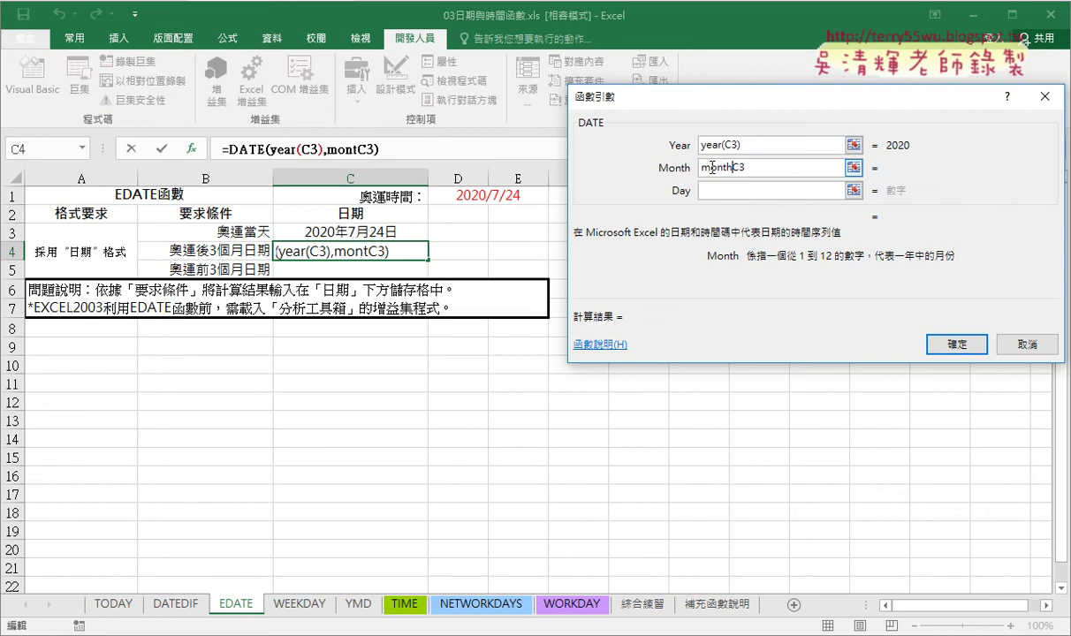
type("h(C3")
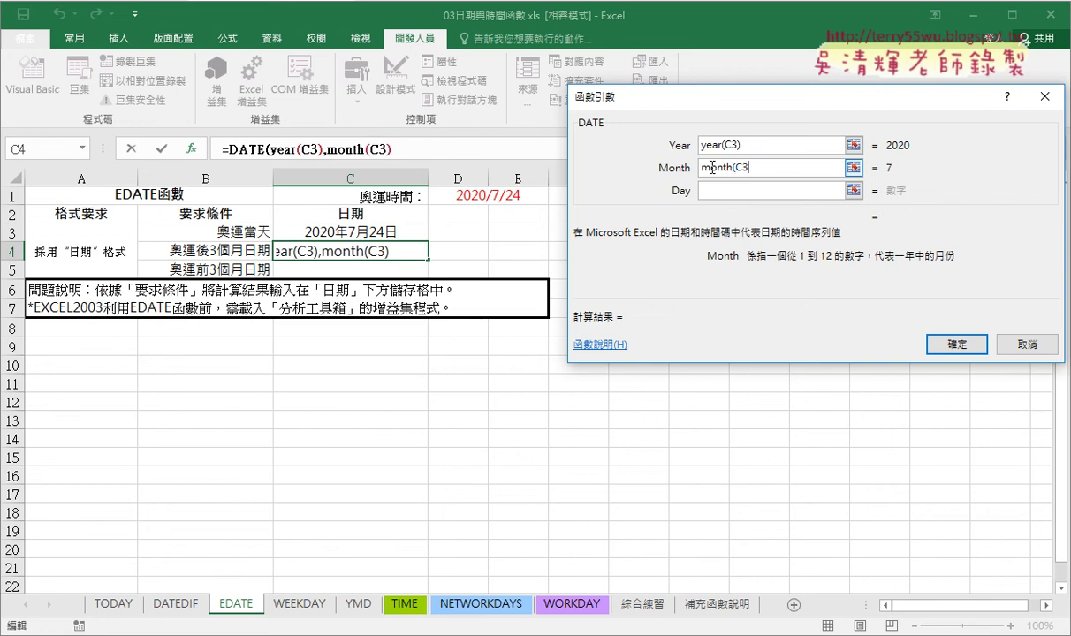
type(")")
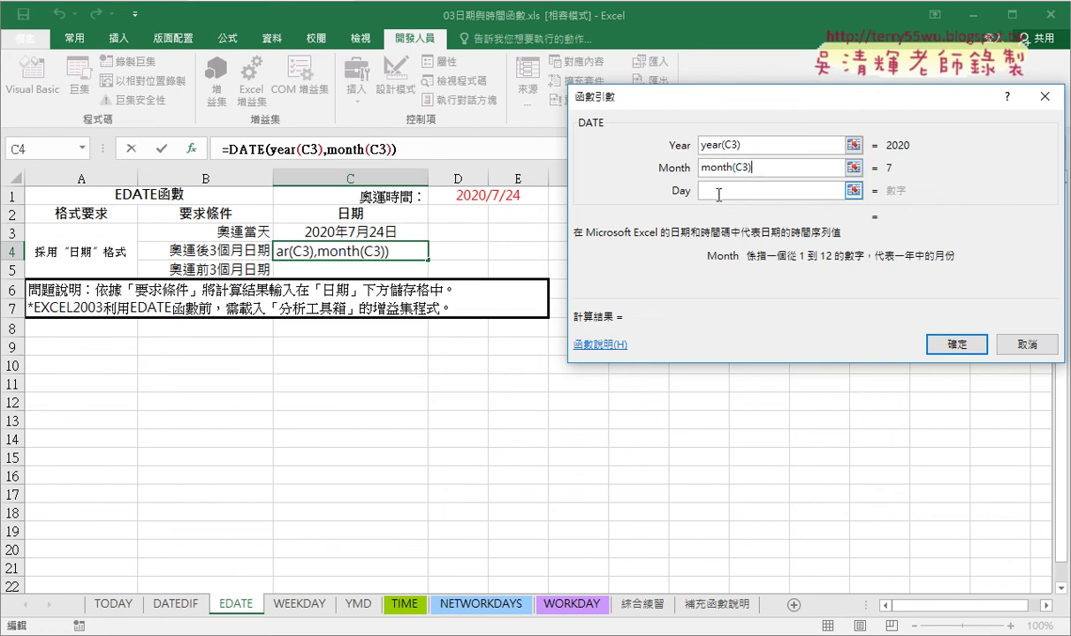
key("Tab")
left_click(375, 227)
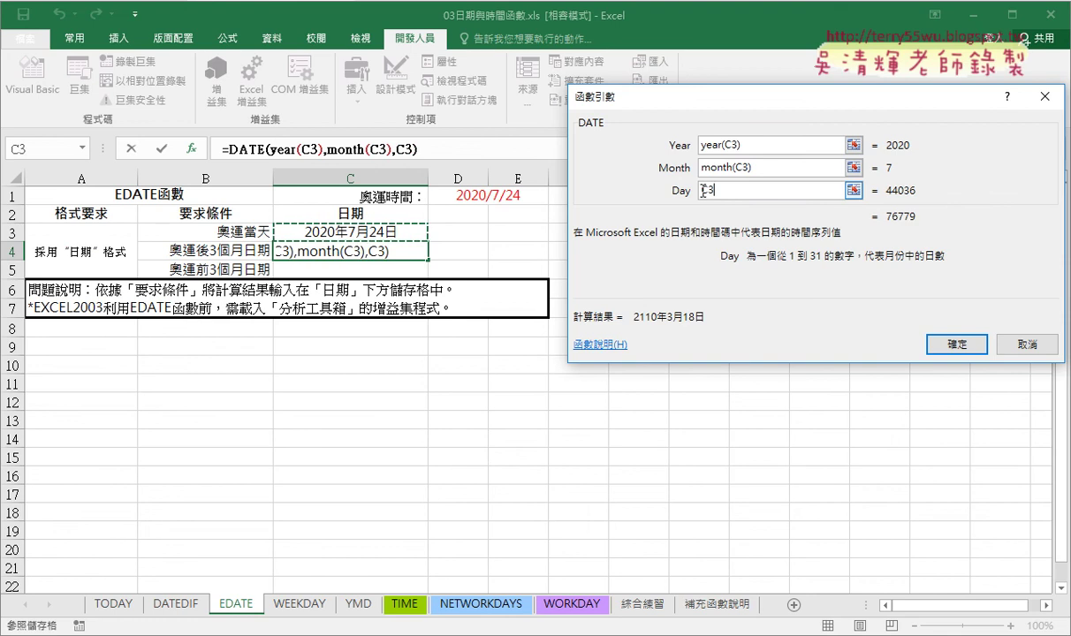
type("da")
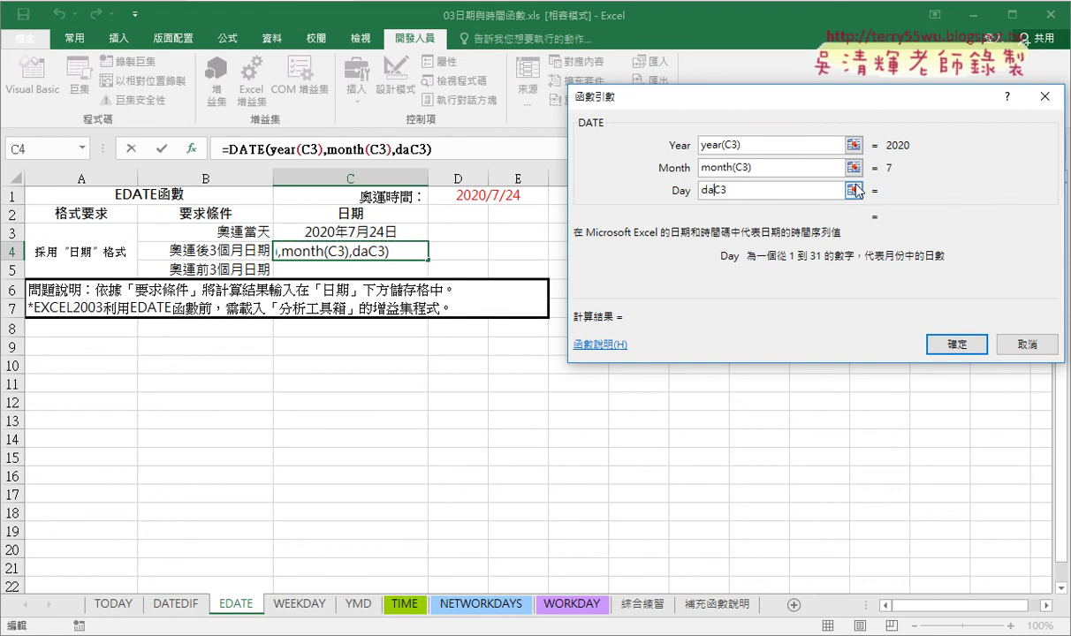
type("y(C3")
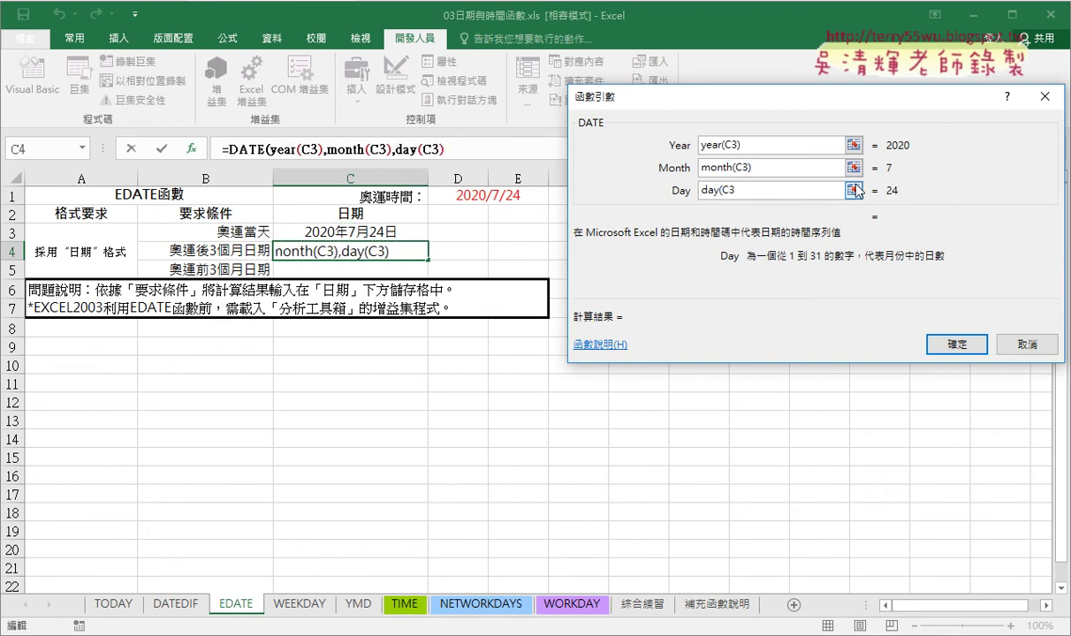
type(")")
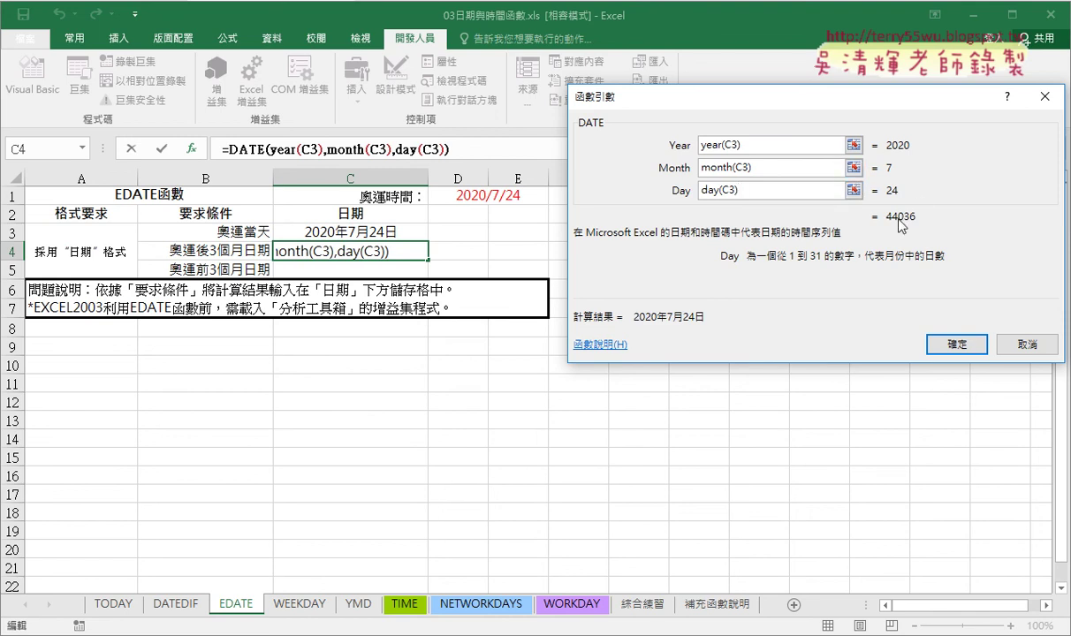
left_click(957, 344)
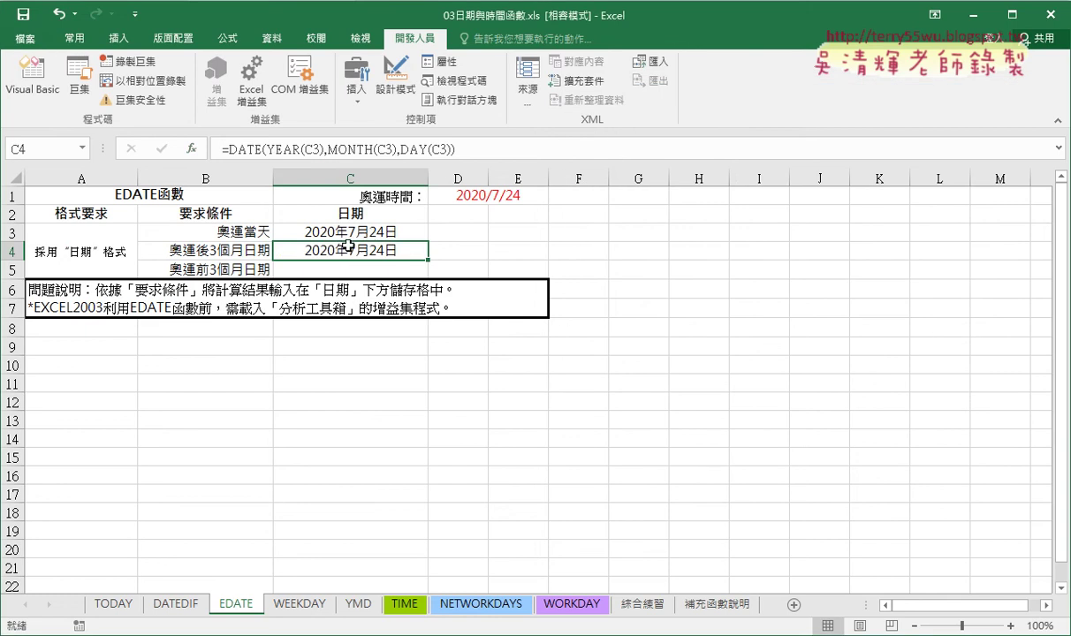
Append +3 to C4's Month argument so it shows 2020年10月24日
left_click(240, 150)
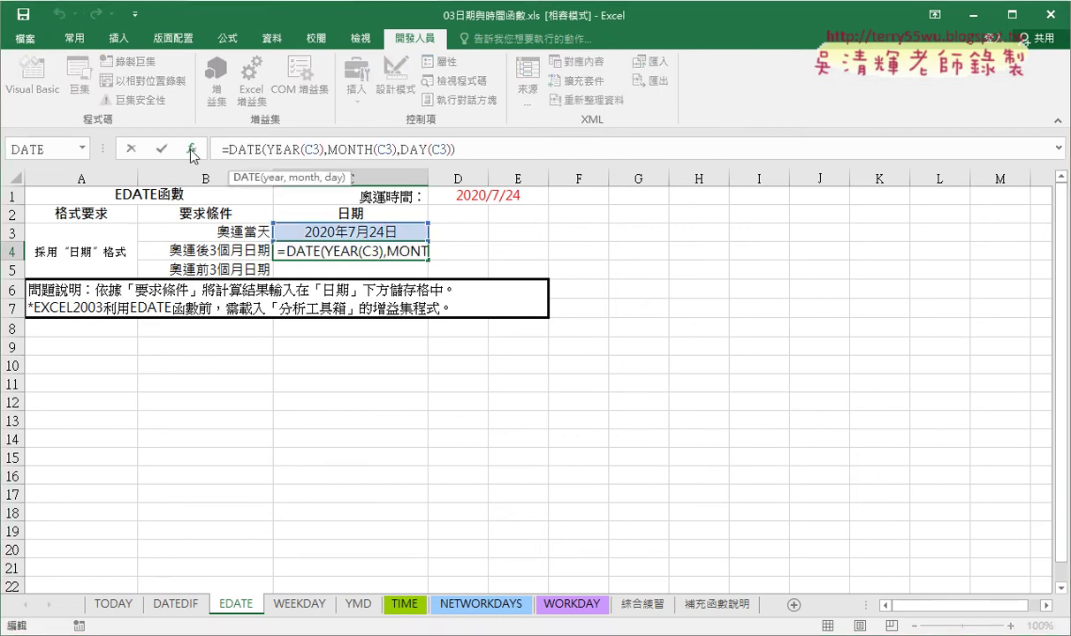
left_click(191, 148)
left_click(771, 171)
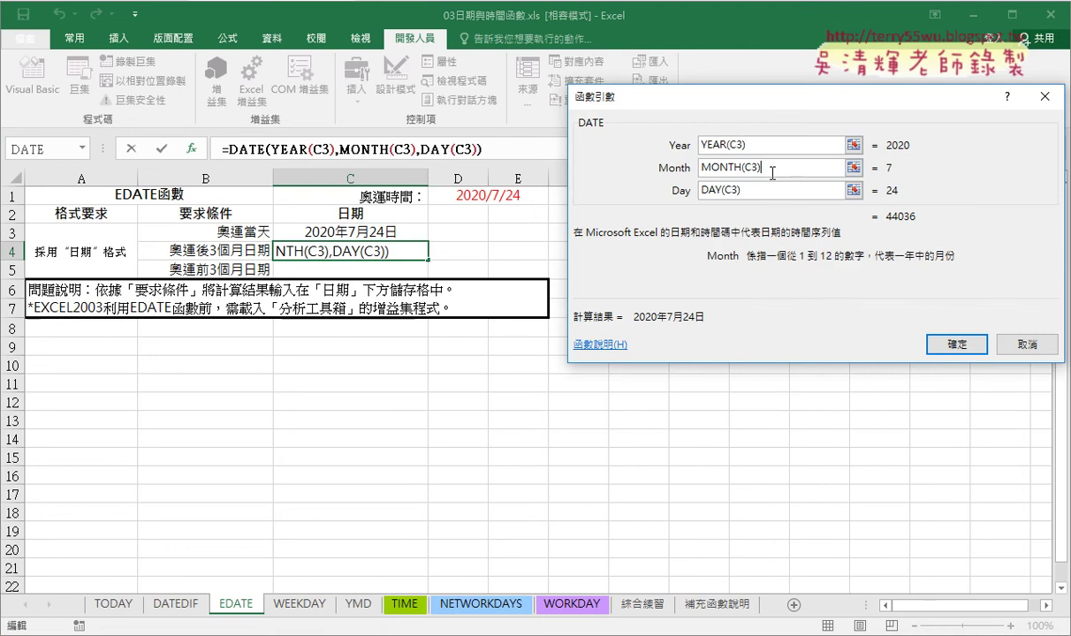
type("+")
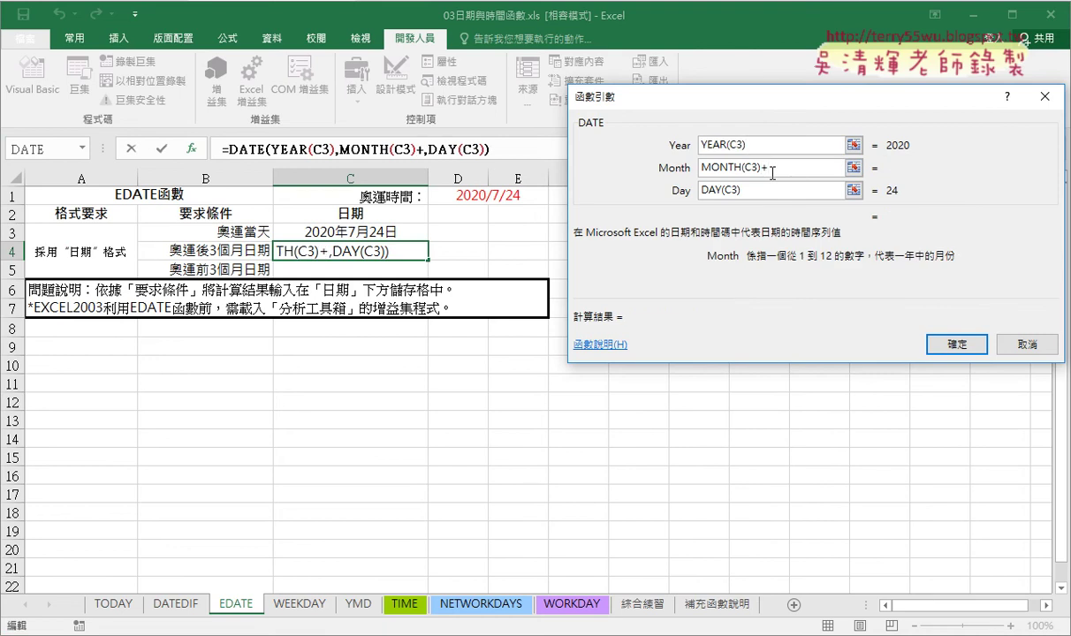
type("3")
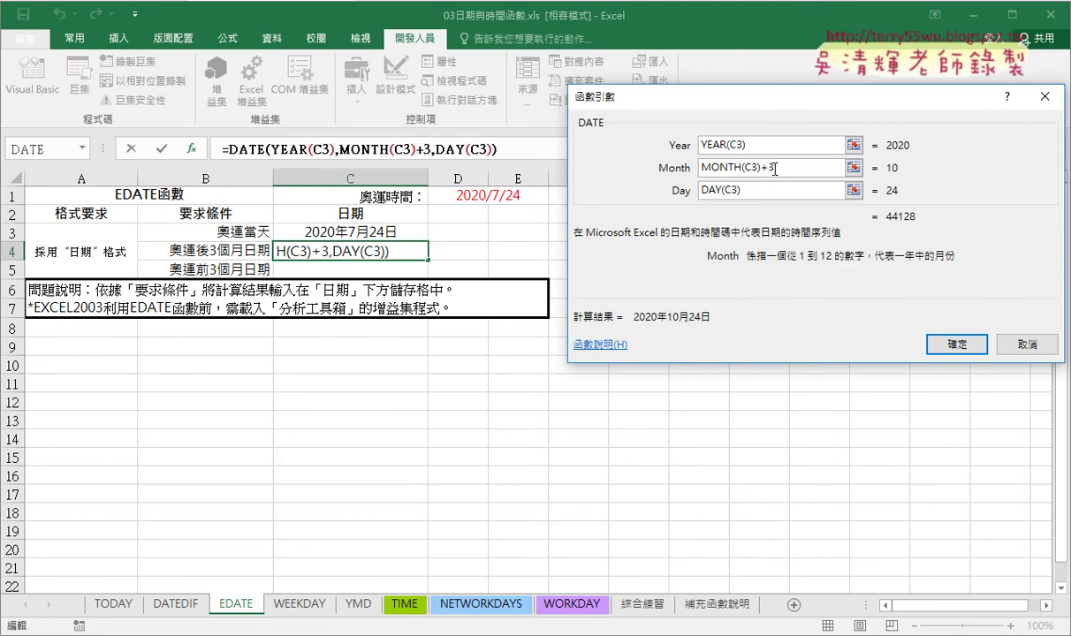
left_click_drag(775, 168, 761, 168)
left_click(957, 344)
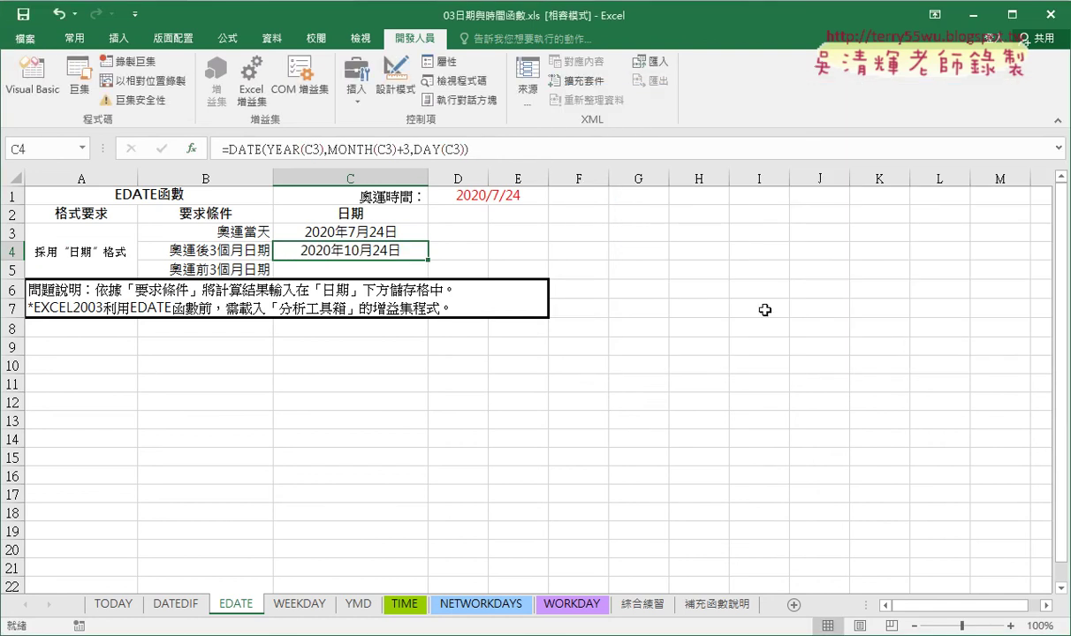
Widen column D to about 16.25 characters and select cell D4
left_click_drag(488, 179, 545, 183)
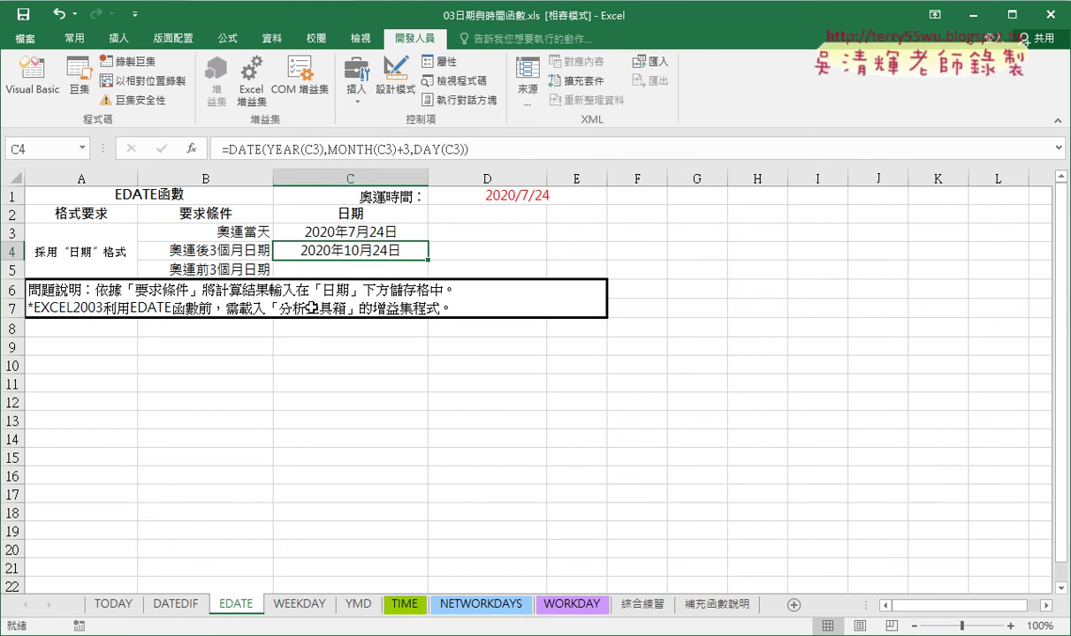
left_click(146, 285)
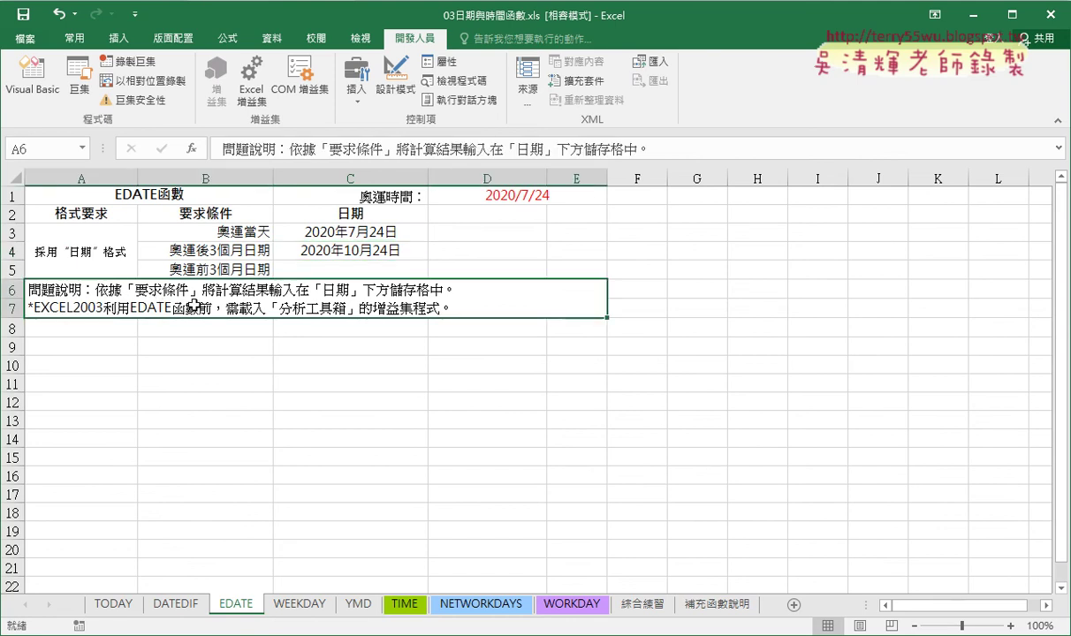
left_click_drag(12, 289, 18, 303)
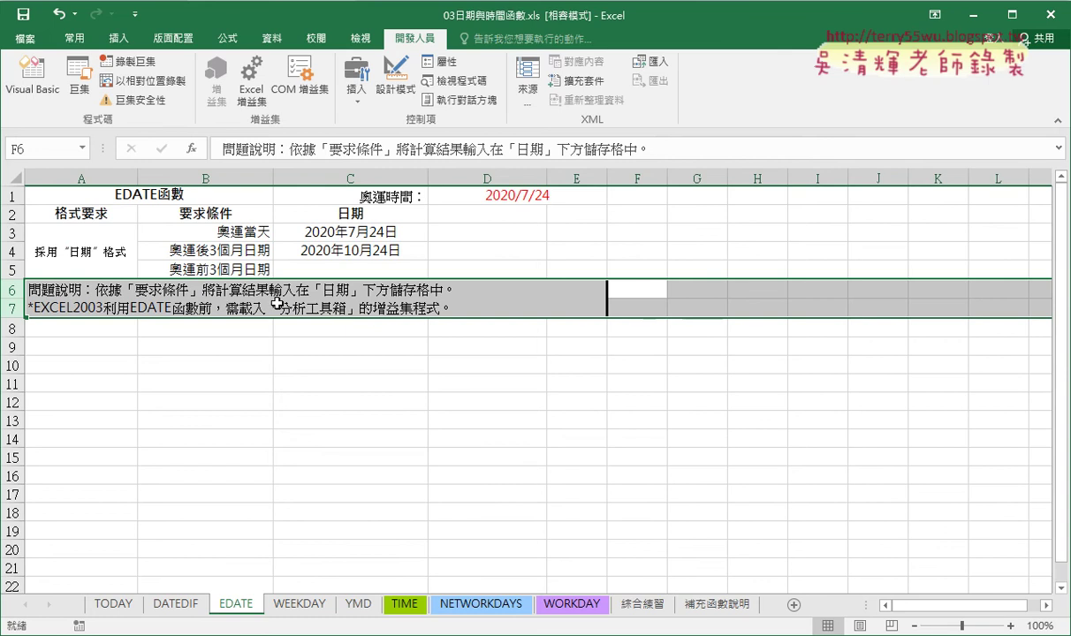
left_click(486, 250)
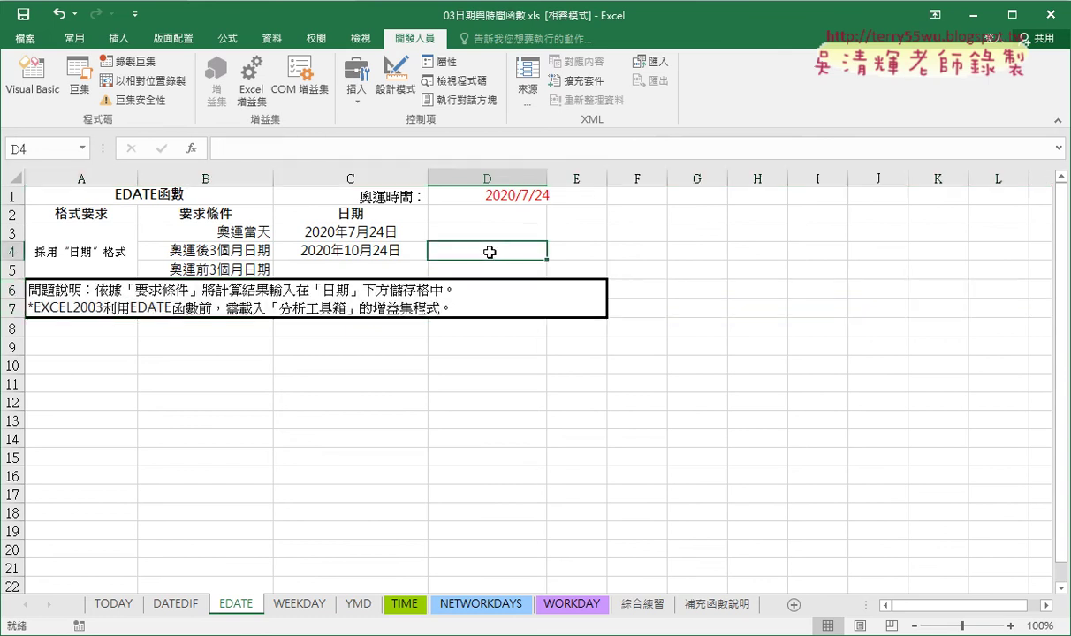
Build =EDATE(C3,3) in D4 with Start_date C3 and Months 3, giving 44128
left_click(190, 148)
left_click(692, 254)
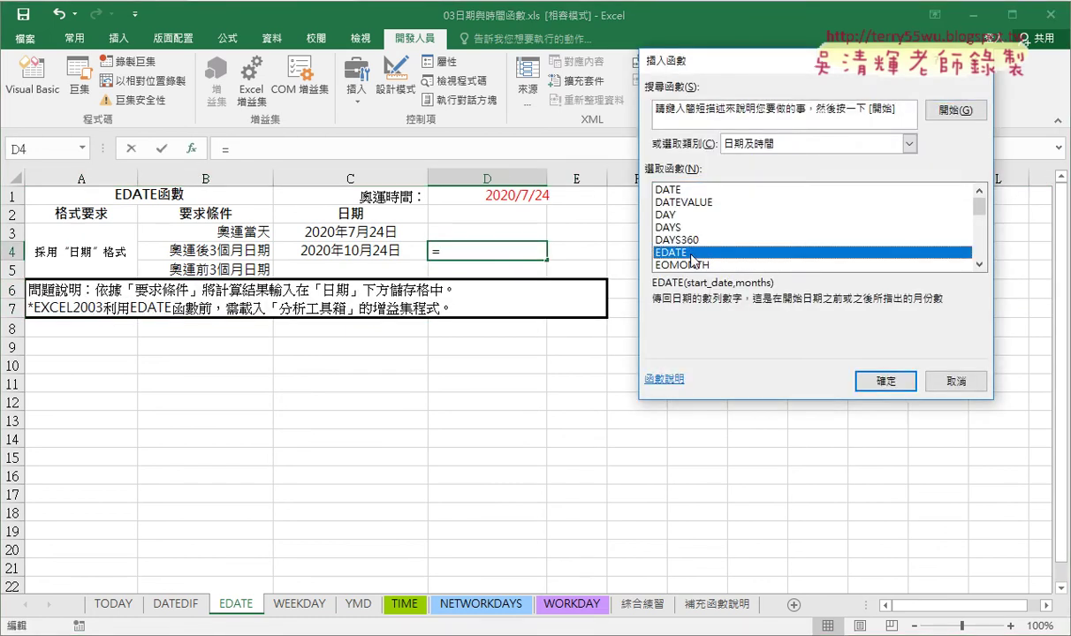
double_click(692, 254)
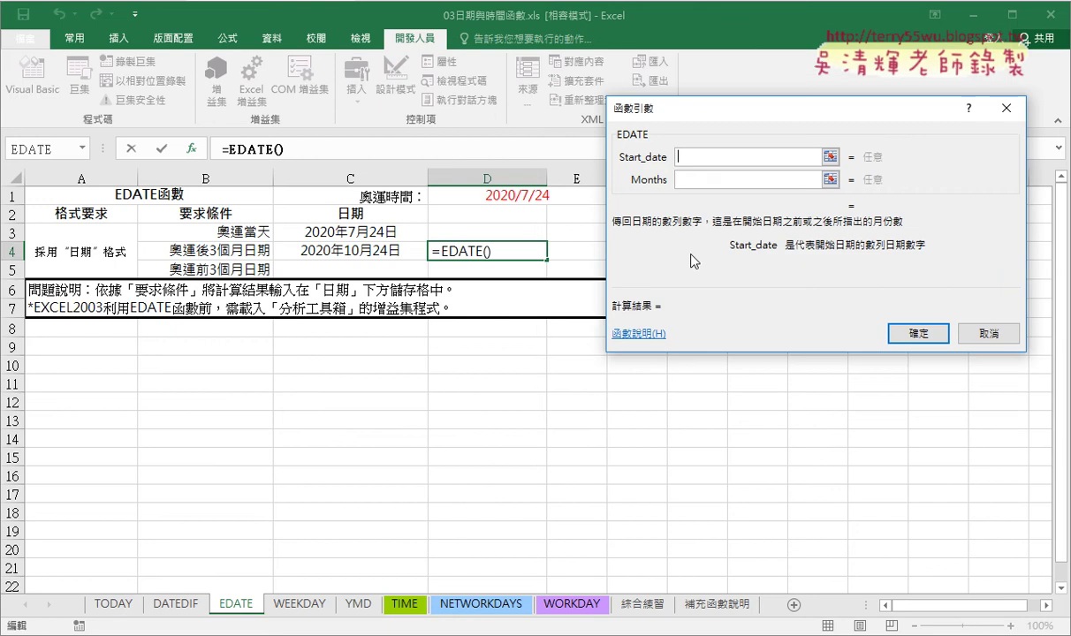
left_click(346, 231)
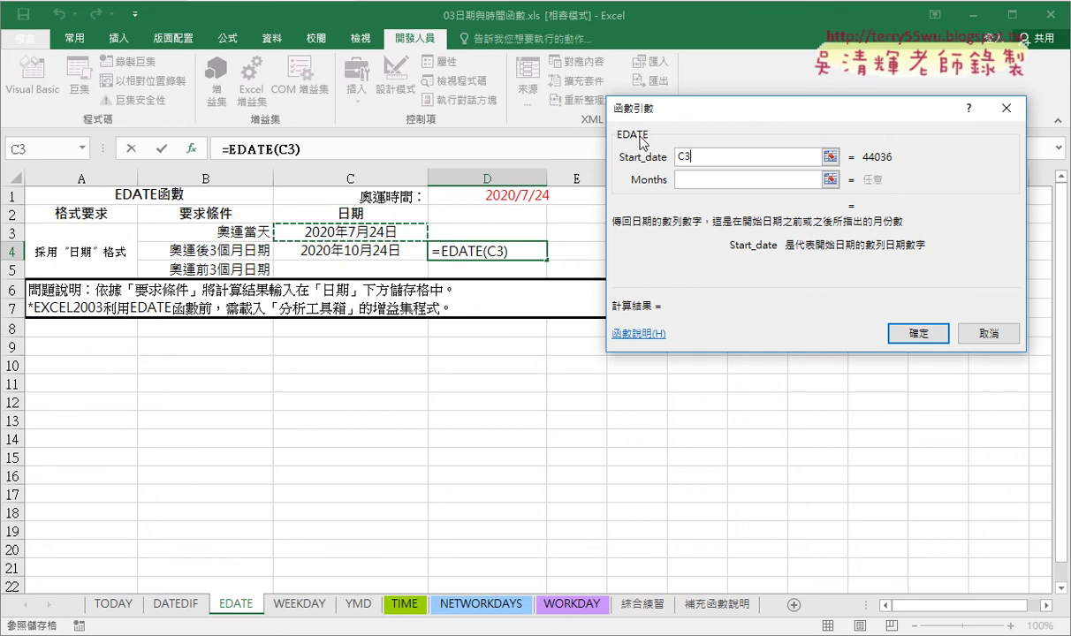
left_click(692, 180)
type("3")
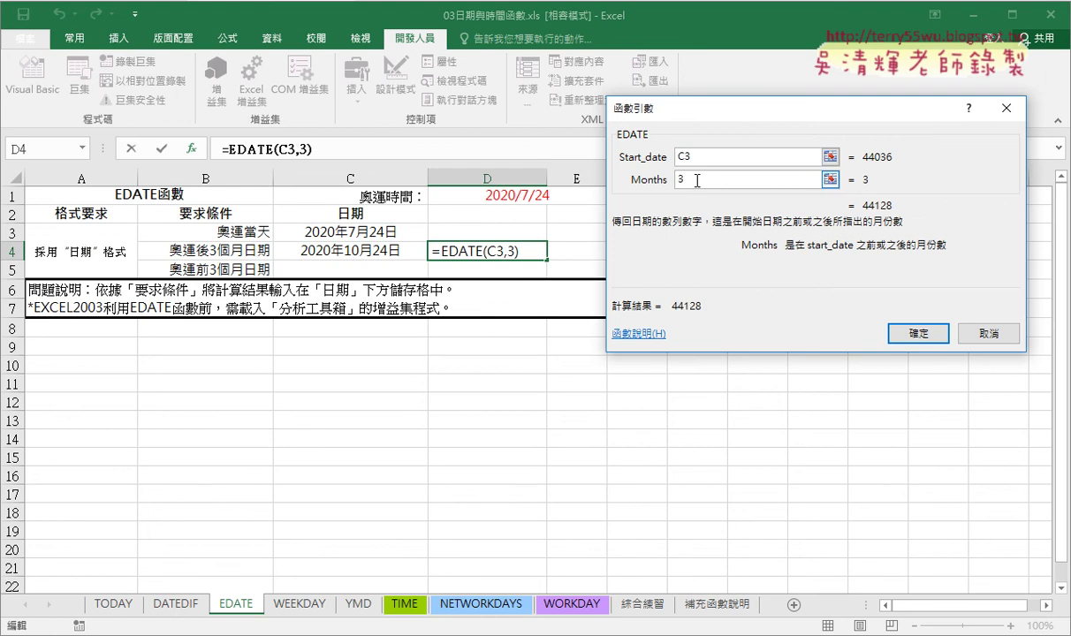
left_click(916, 333)
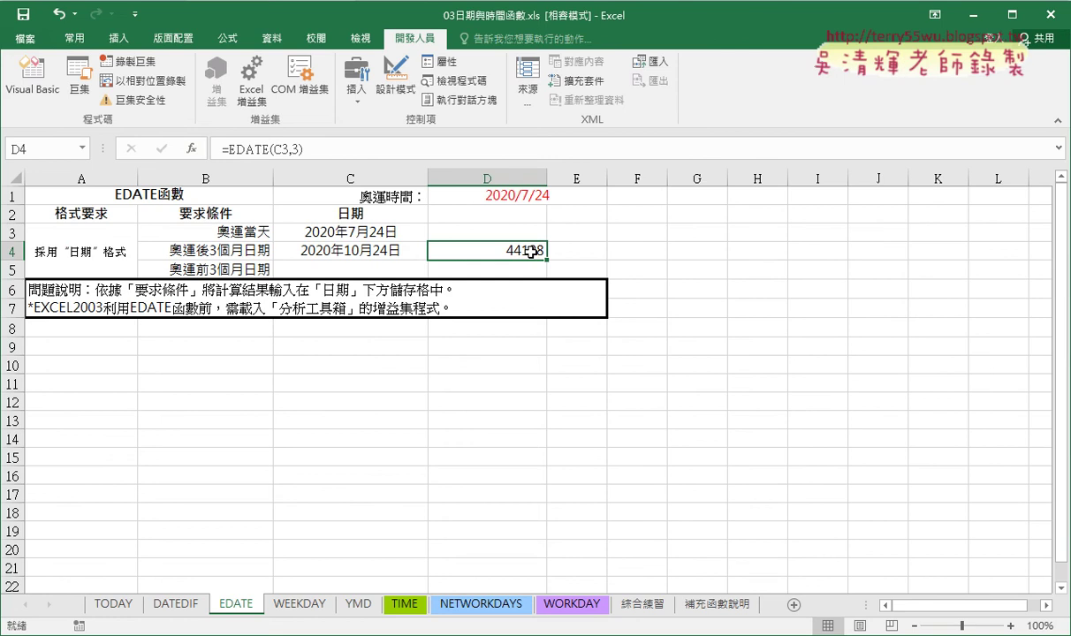
Apply the Date format to D4 so its EDATE result reads 2020/10/24, and reopen its arguments
right_click(531, 252)
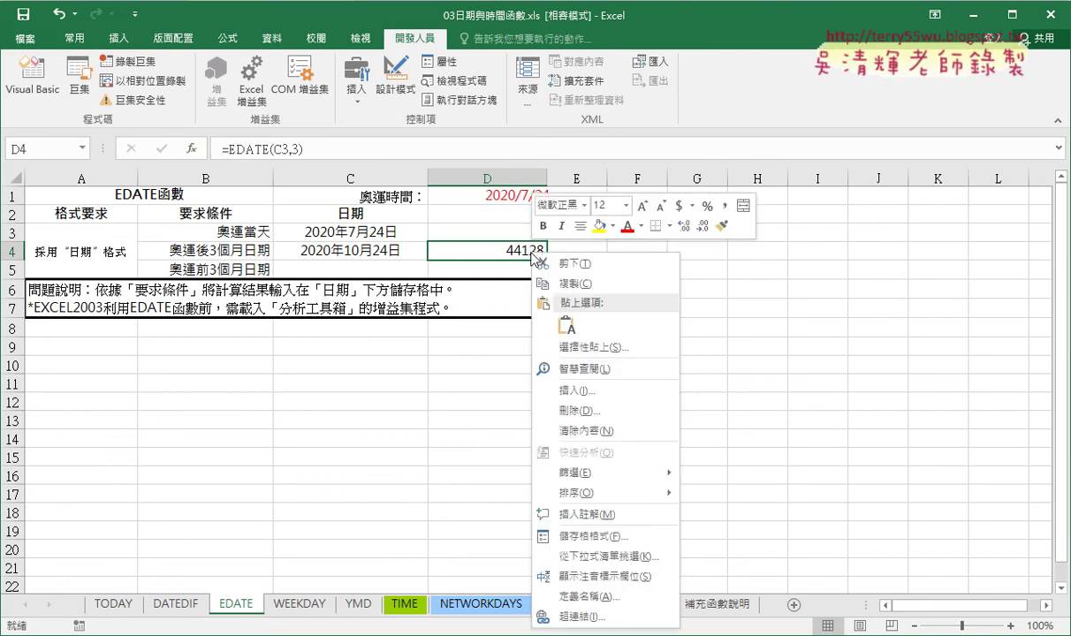
left_click(601, 536)
left_click_drag(640, 207, 866, 106)
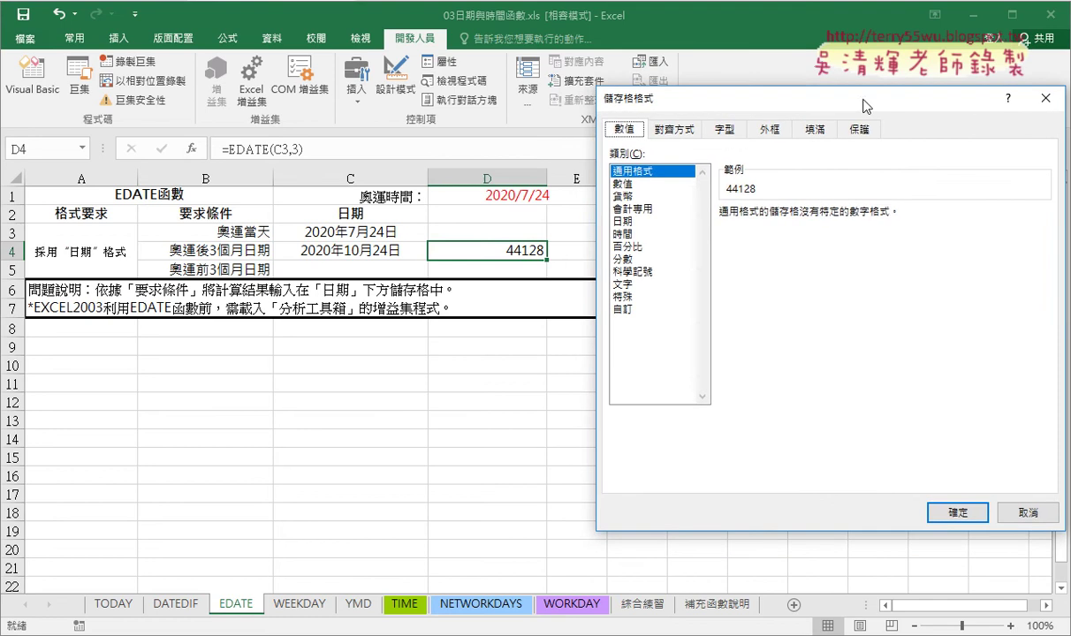
left_click(627, 222)
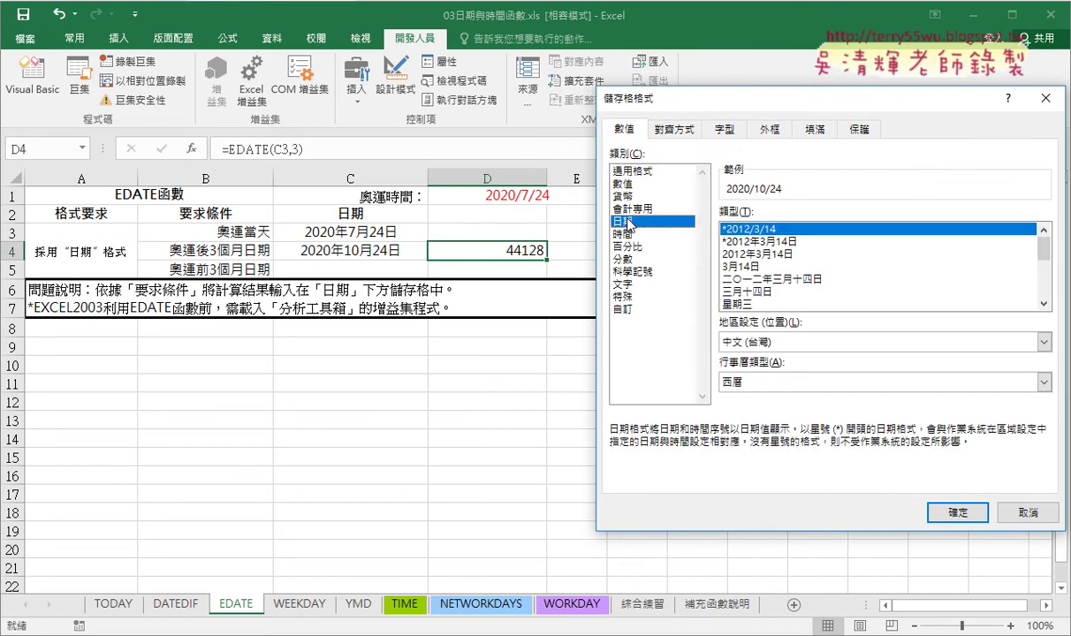
left_click(949, 512)
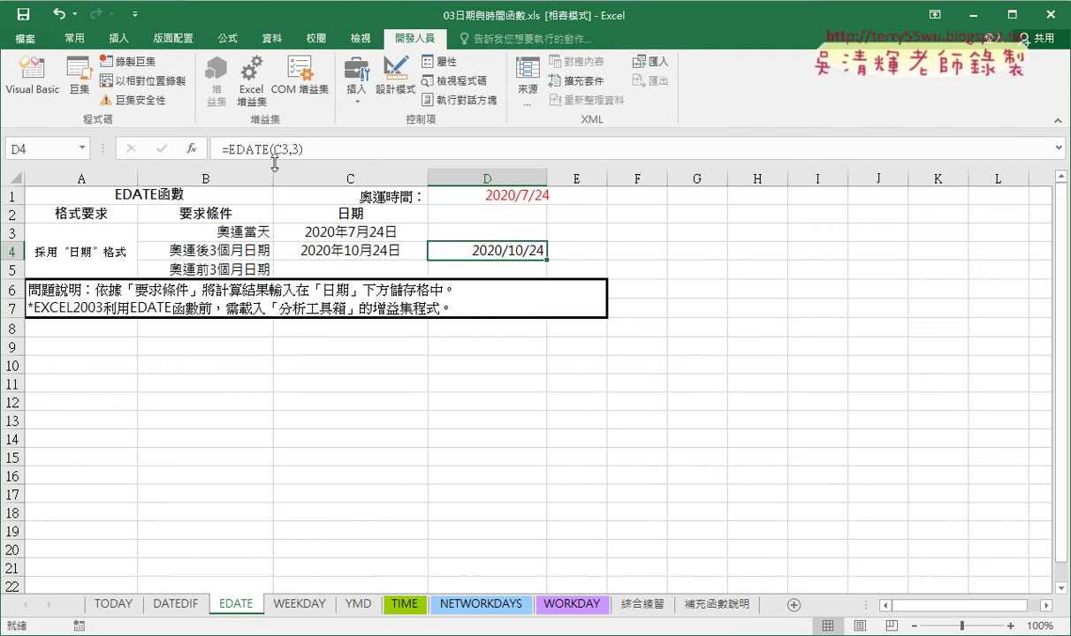
left_click(249, 149)
left_click(191, 149)
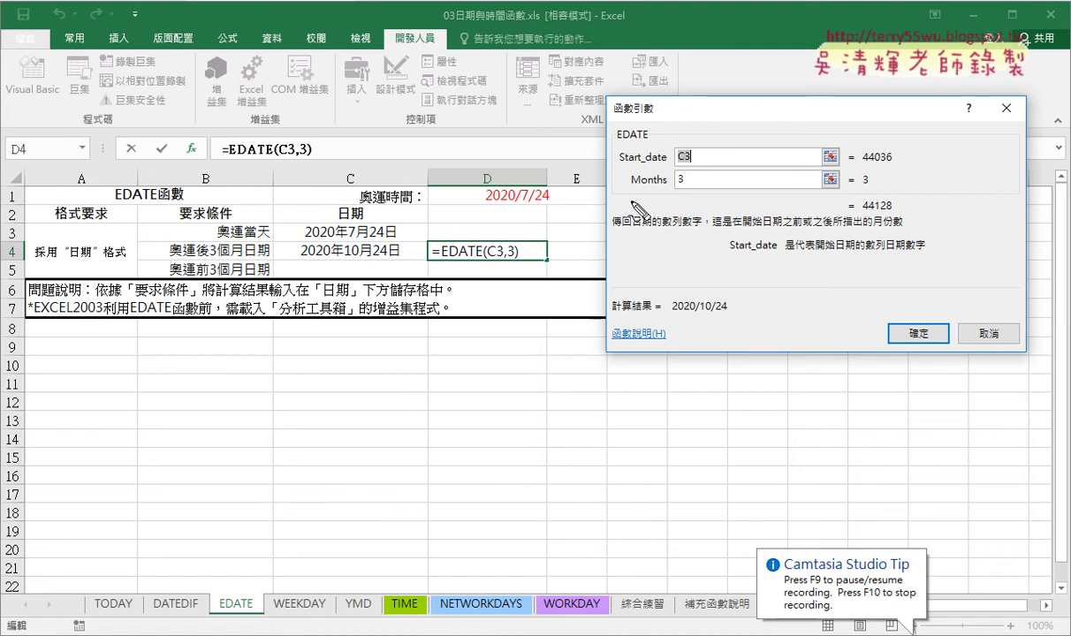
Review the EDATE arguments, Start_date C3 and Months 3, then close the dialog keeping the formula
mouse_move(636, 174)
left_mouse_down()
mouse_move(648, 179)
mouse_move(633, 173)
left_mouse_up()
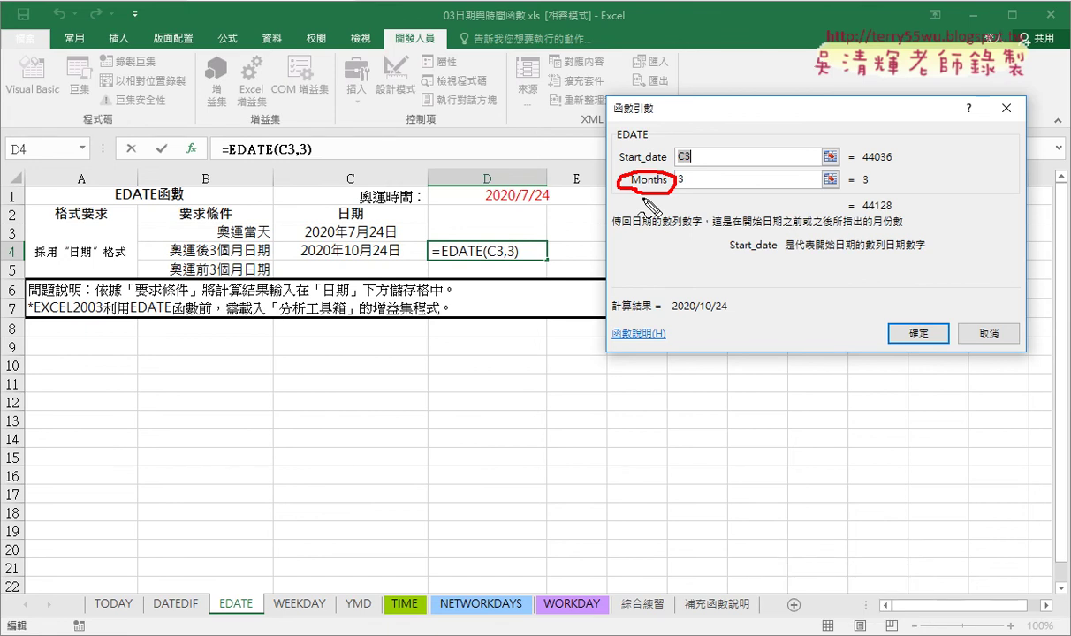
mouse_move(662, 336)
left_mouse_down()
mouse_move(658, 189)
mouse_move(680, 221)
left_mouse_up()
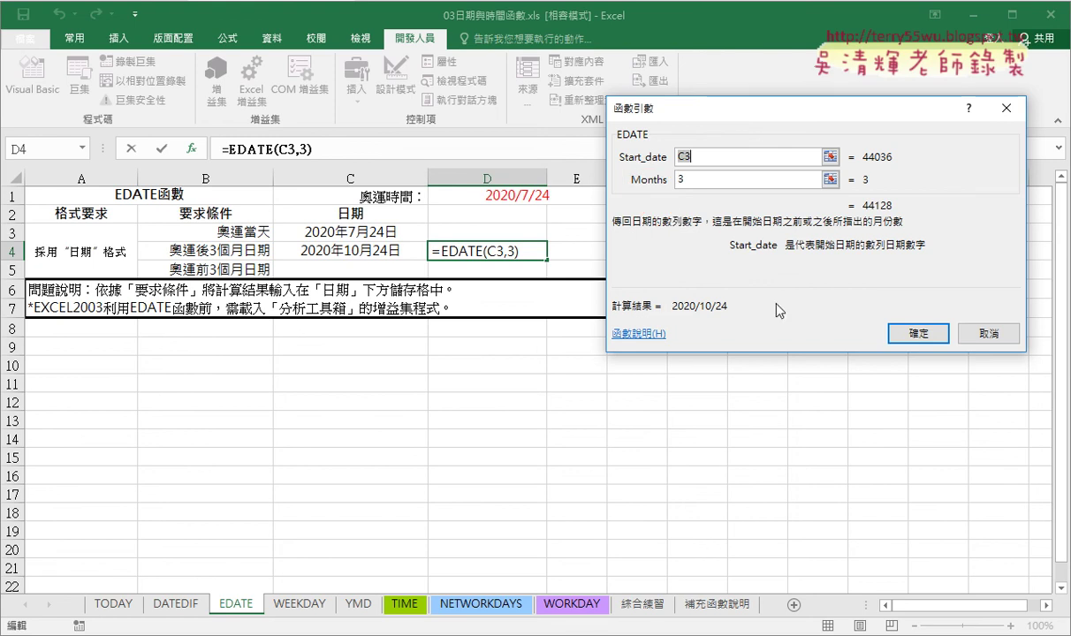
left_click(918, 334)
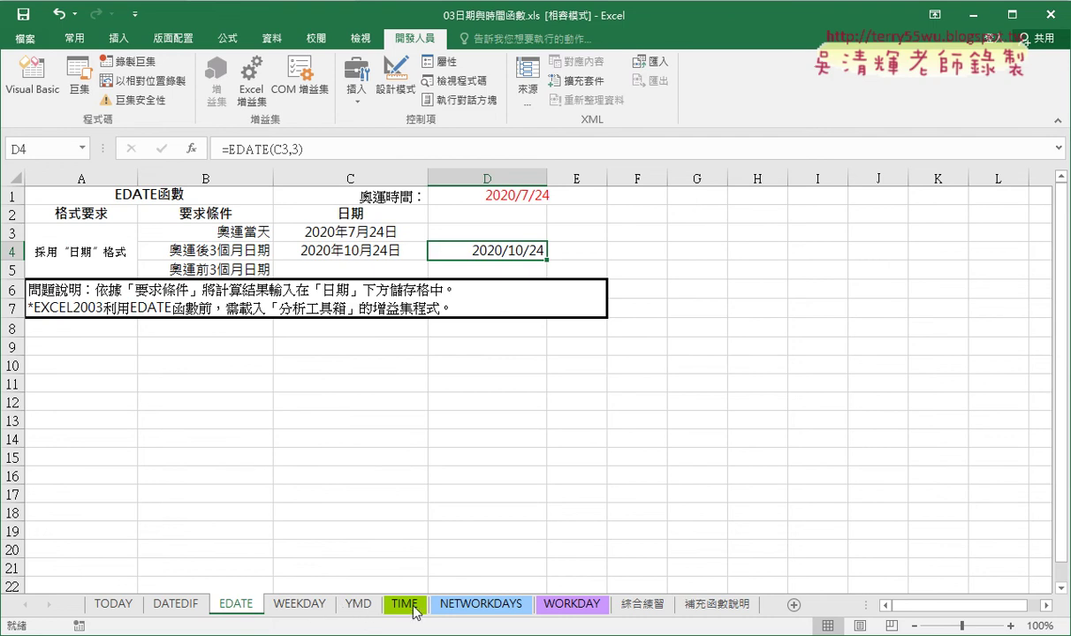
Compare the NETWORKDAYS and WORKDAY sheets, ending on the NETWORKDAYS sheet
left_click(500, 609)
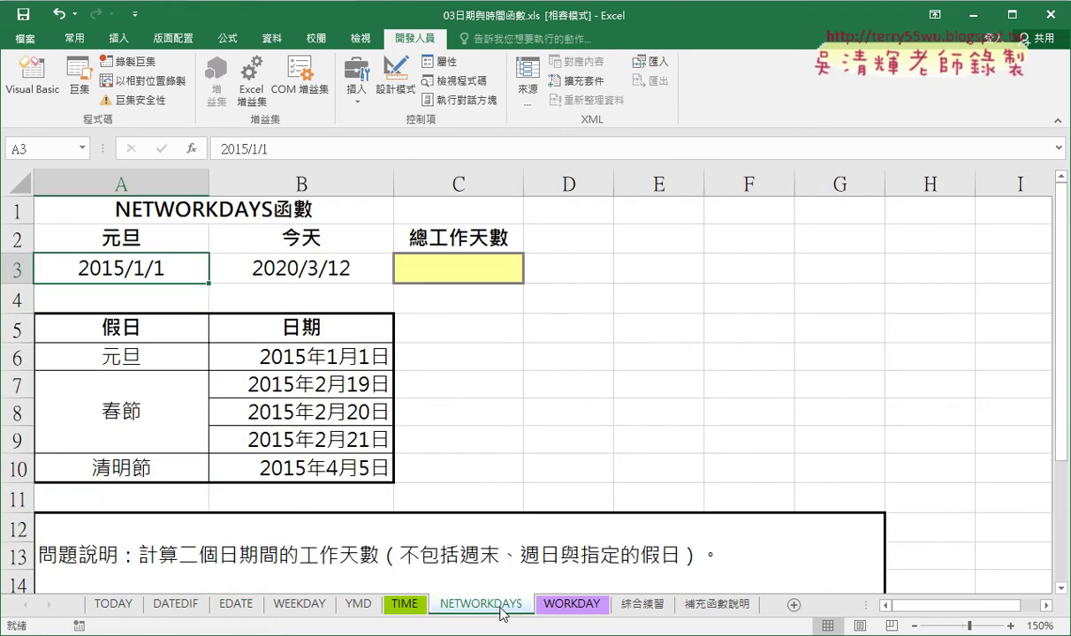
left_click(556, 604)
left_click(490, 606)
left_click(565, 608)
left_click(492, 608)
left_click(426, 267)
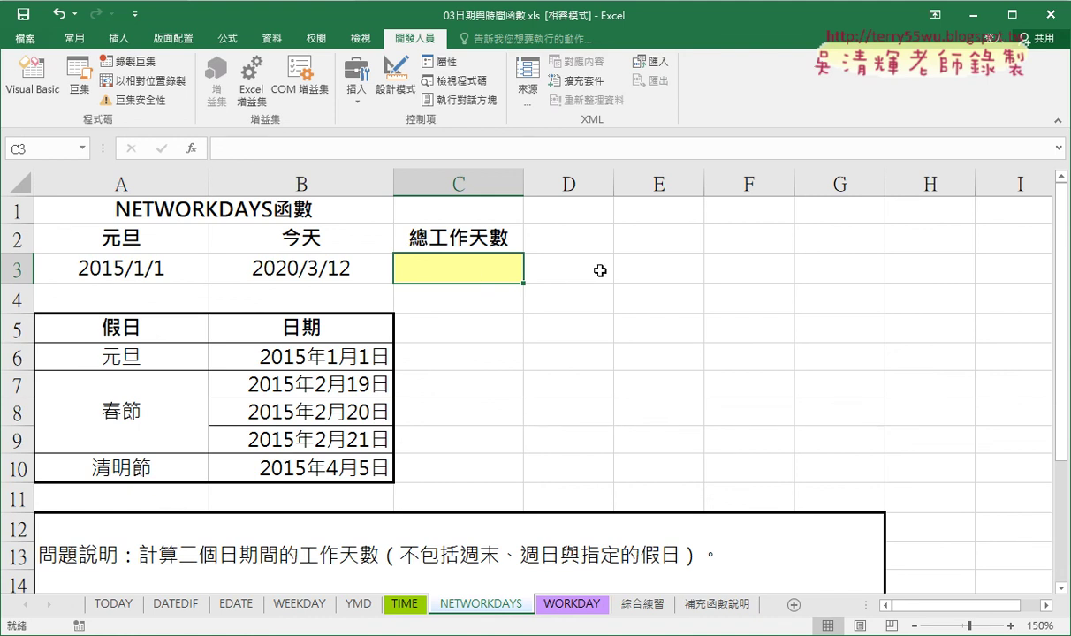
left_click(580, 605)
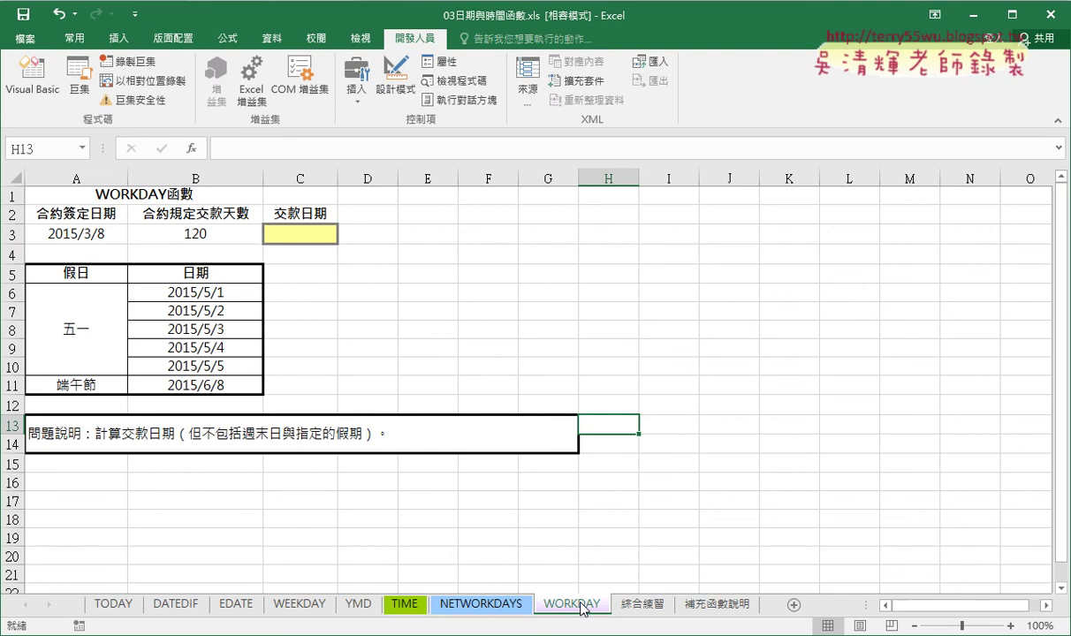
left_click(500, 608)
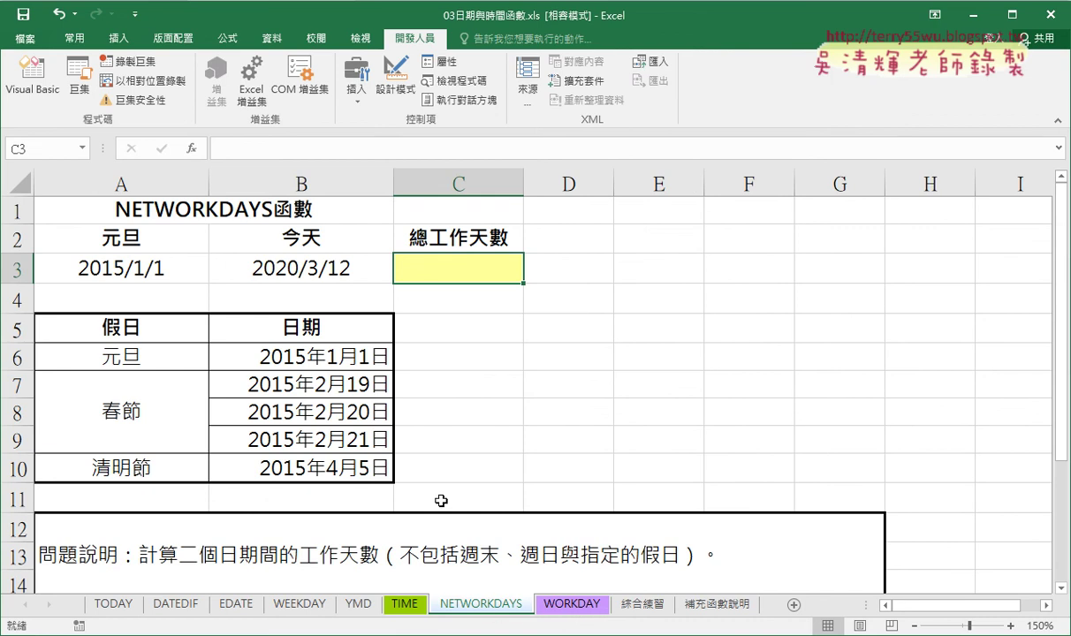
Check start date A3, the =TODAY() end date in B3 and holidays B6:B10, then select C3
left_click(115, 269)
left_click(262, 260)
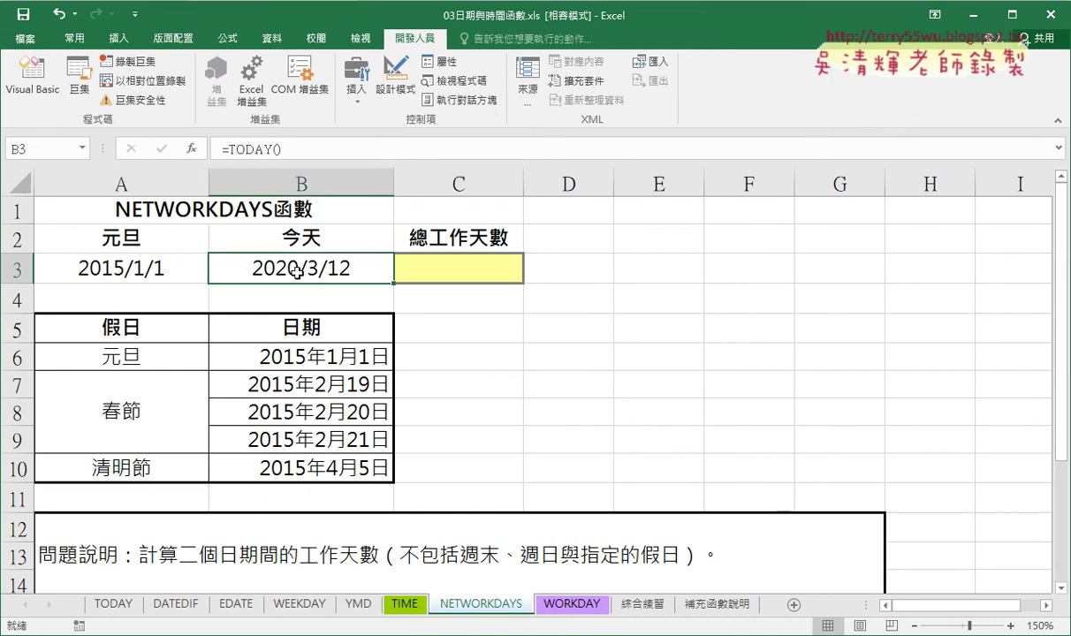
left_click(485, 266)
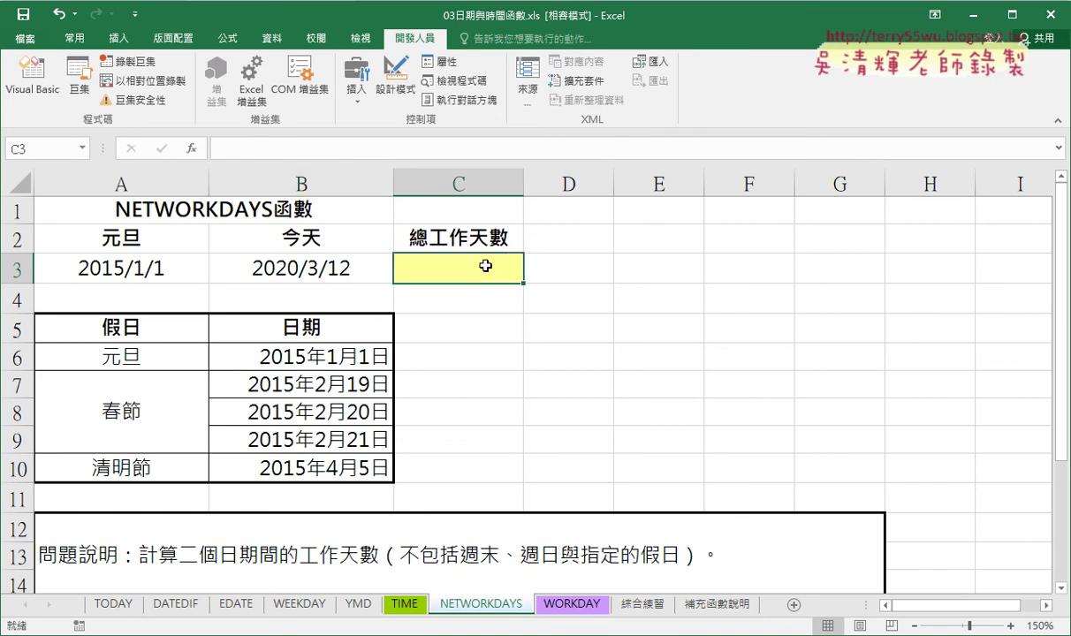
left_click_drag(344, 357, 343, 466)
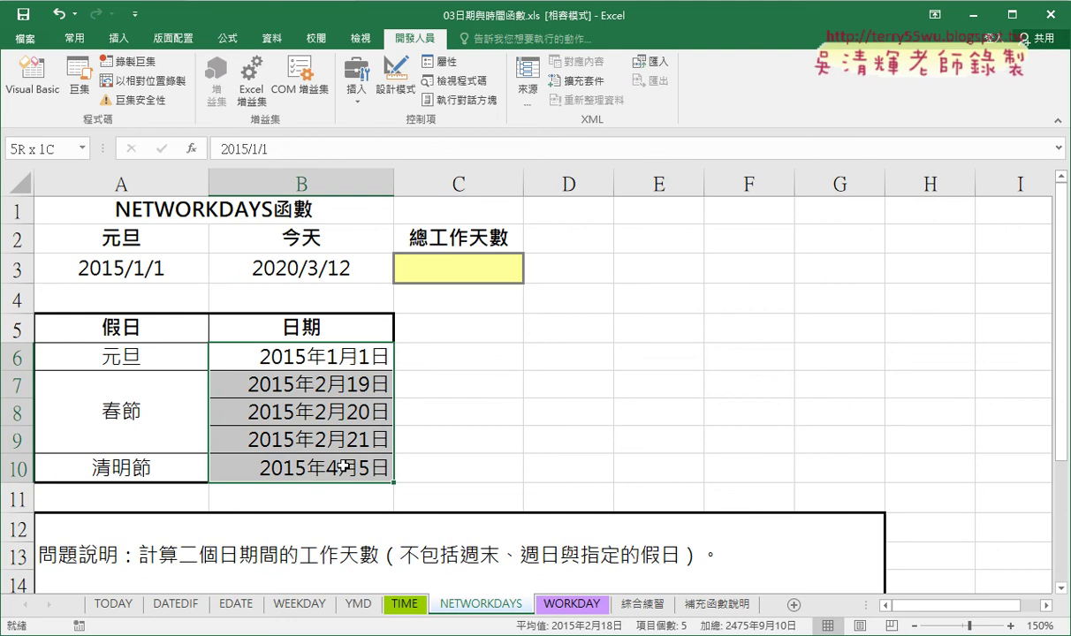
left_click(454, 267)
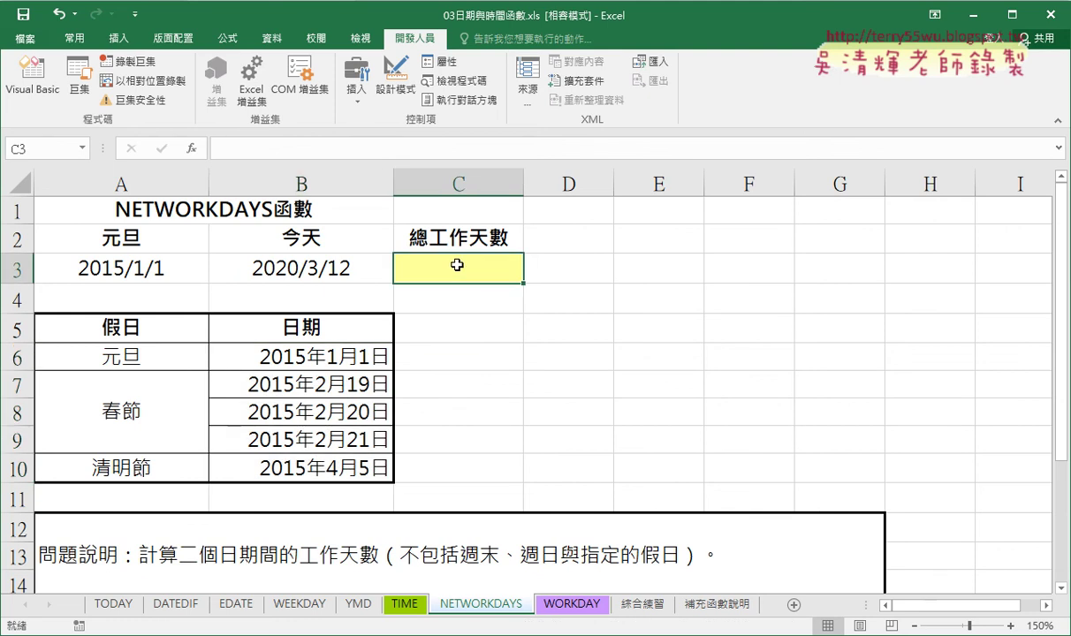
Insert NETWORKDAYS from Date & Time into C3 after comparing it with WORKDAY's description
left_click(191, 152)
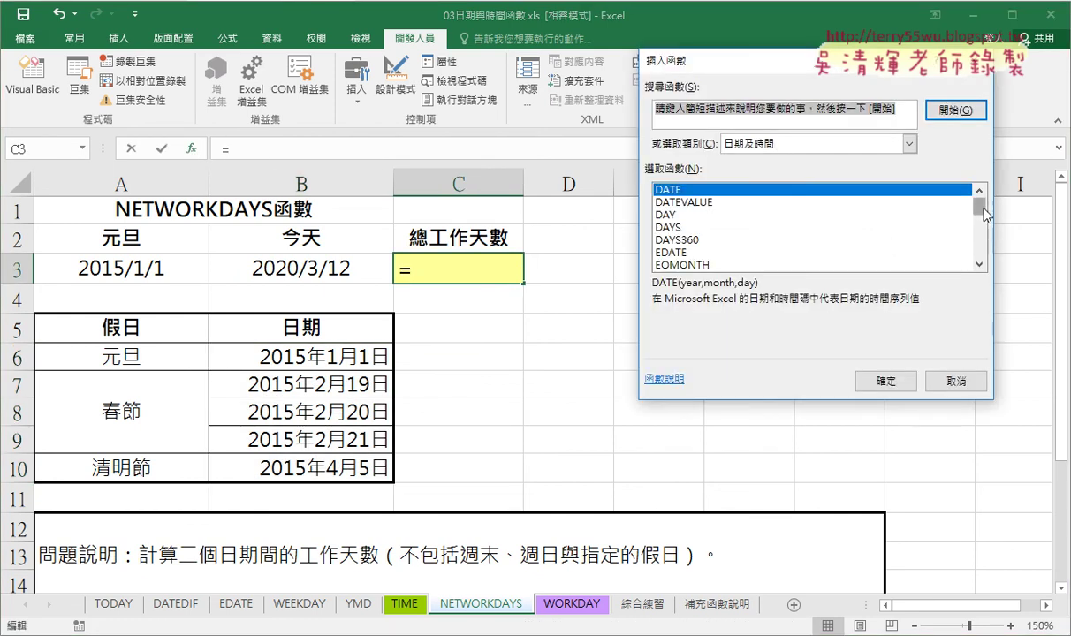
scroll(984, 214, "down", 2)
scroll(984, 214, "down", 1)
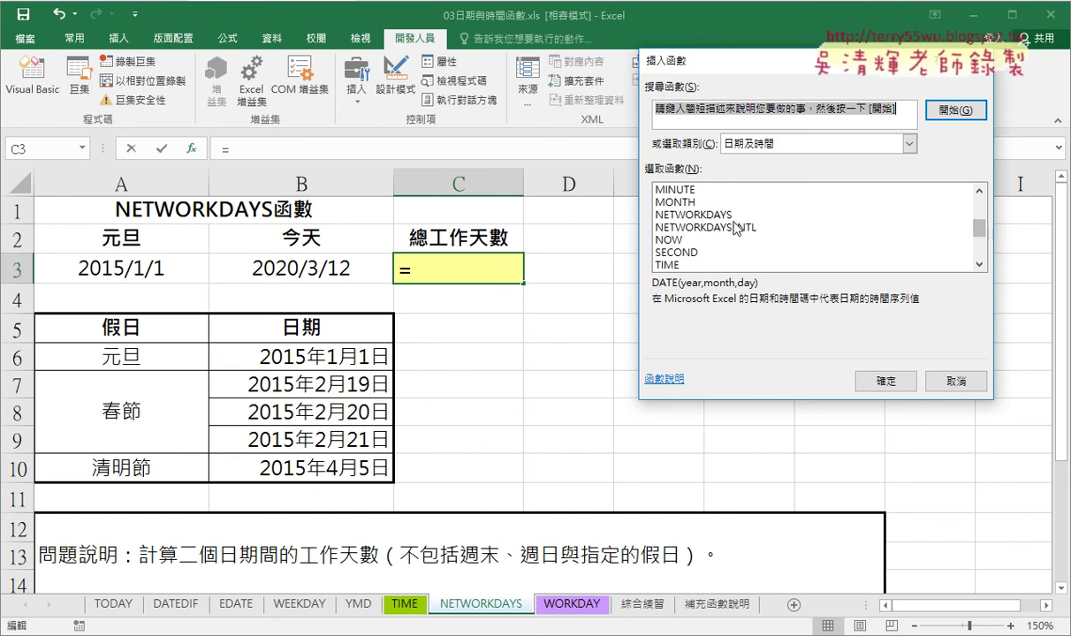
left_click(693, 214)
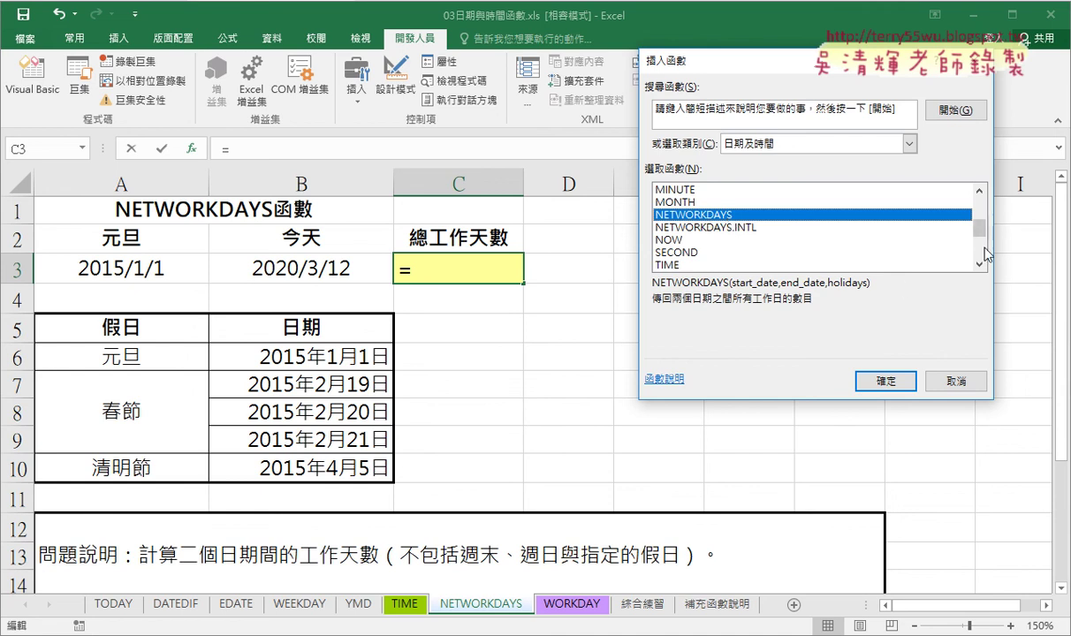
scroll(981, 256, "down", 3)
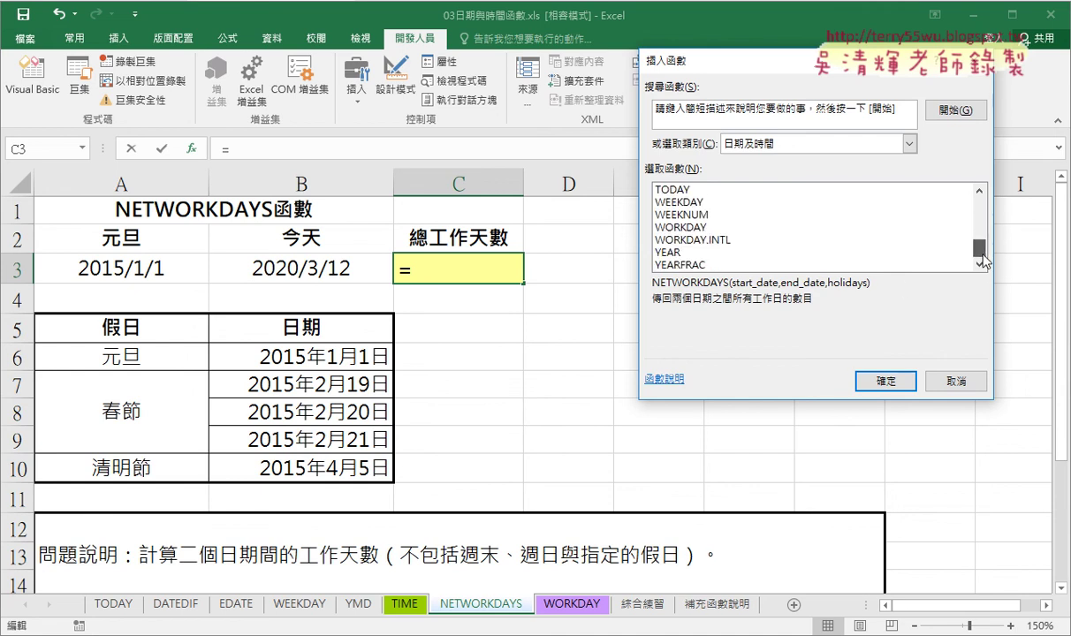
left_click(693, 228)
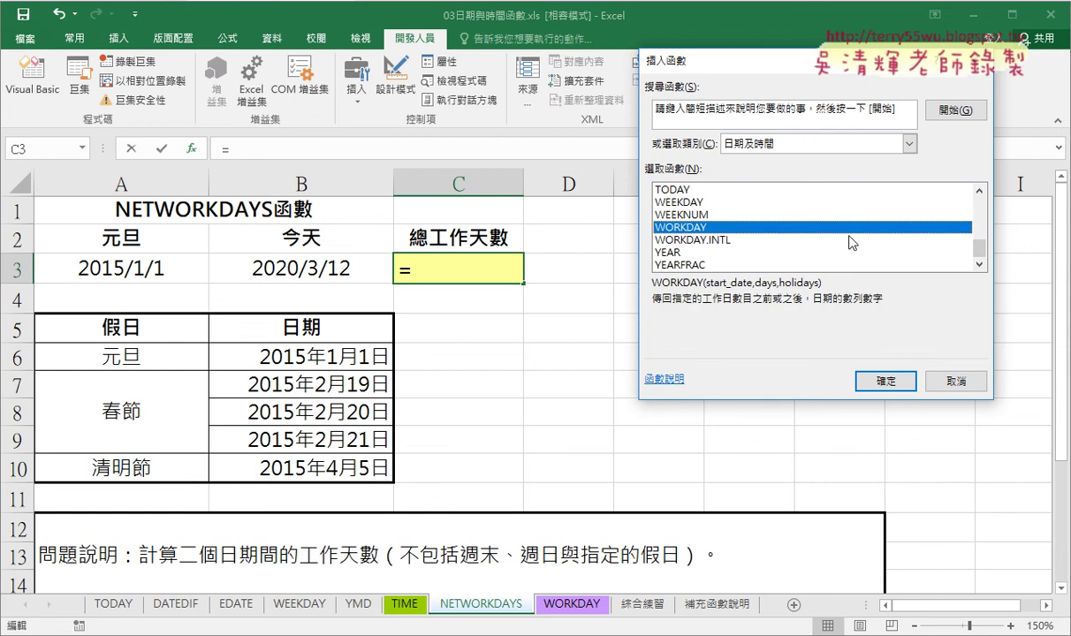
scroll(861, 236, "up", 1)
scroll(861, 237, "up", 1)
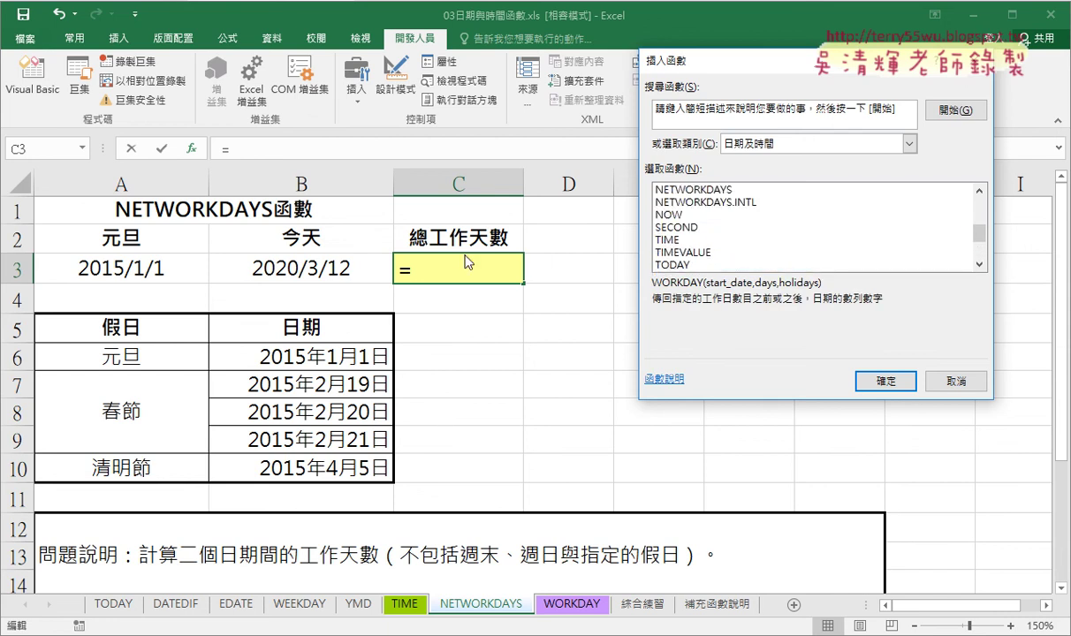
left_click(698, 190)
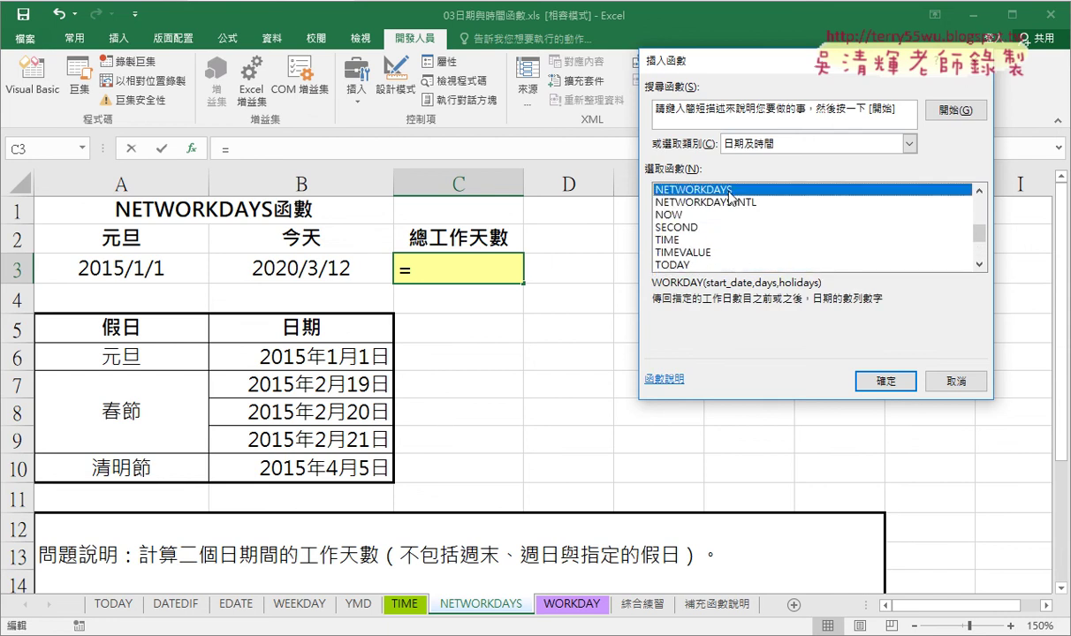
left_click(885, 381)
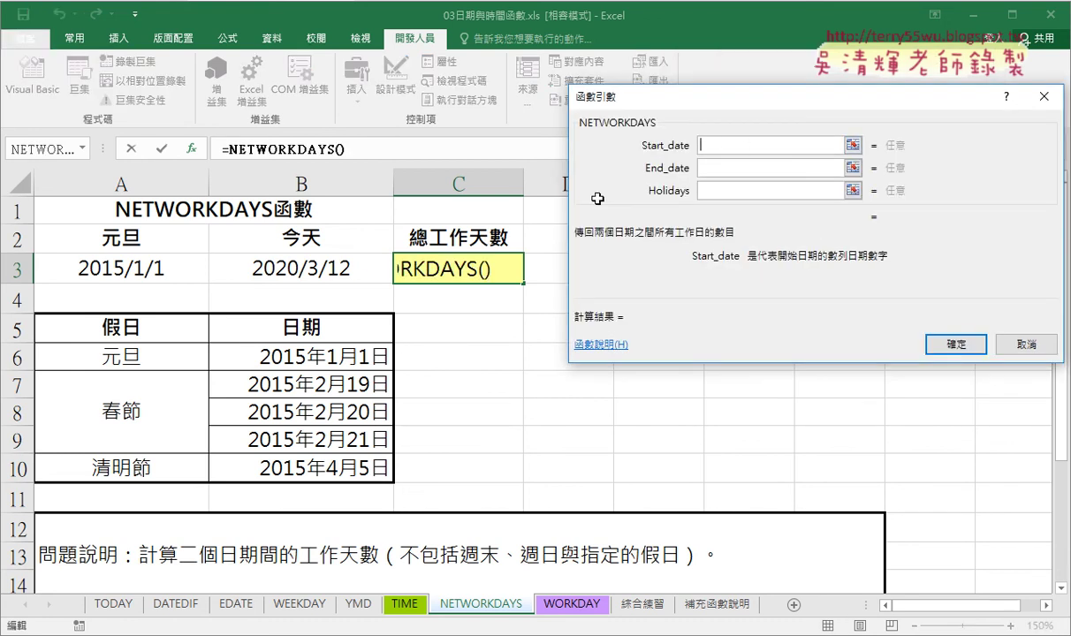
Set NETWORKDAYS to start A3, end B3 and holidays B6:B10, giving 1353 working days
left_click(124, 269)
left_click(726, 168)
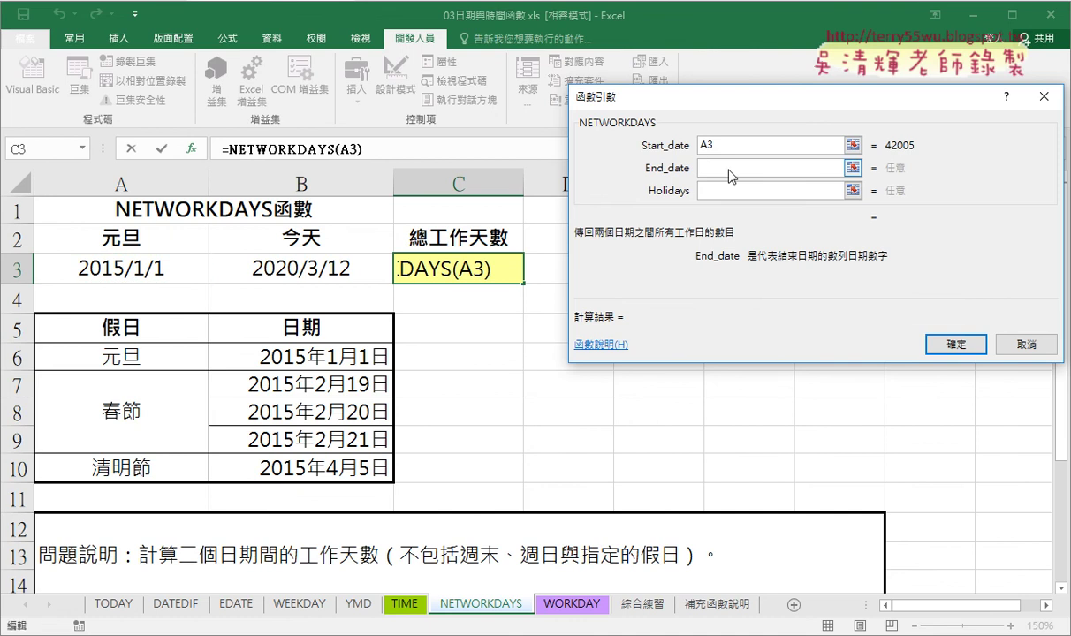
left_click(301, 269)
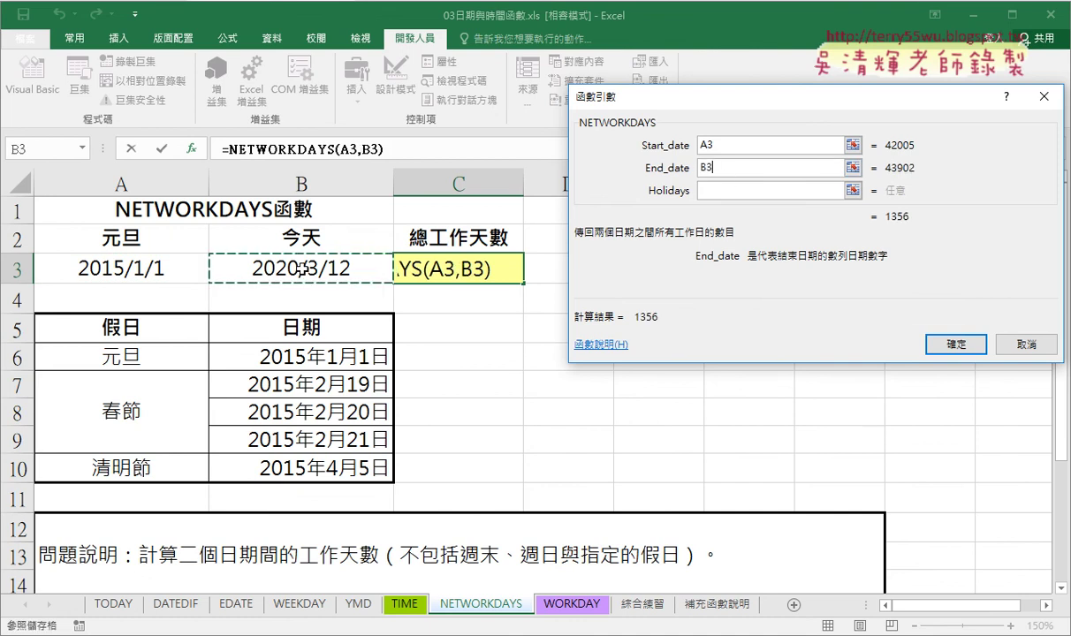
left_click(714, 191)
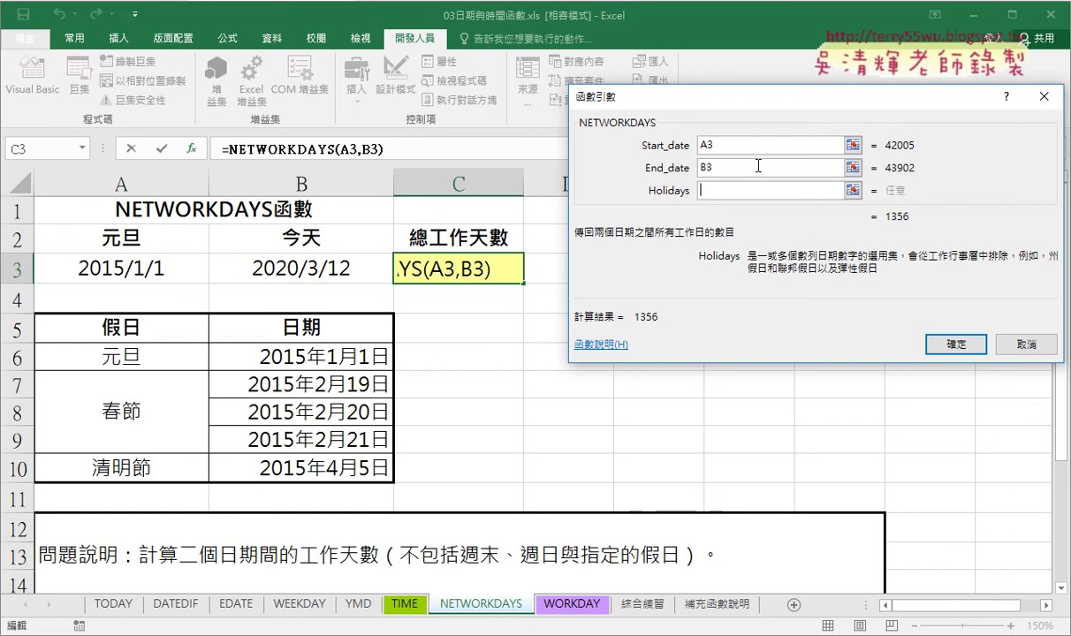
mouse_move(301, 343)
left_mouse_down()
mouse_move(315, 374)
mouse_move(305, 468)
left_mouse_up()
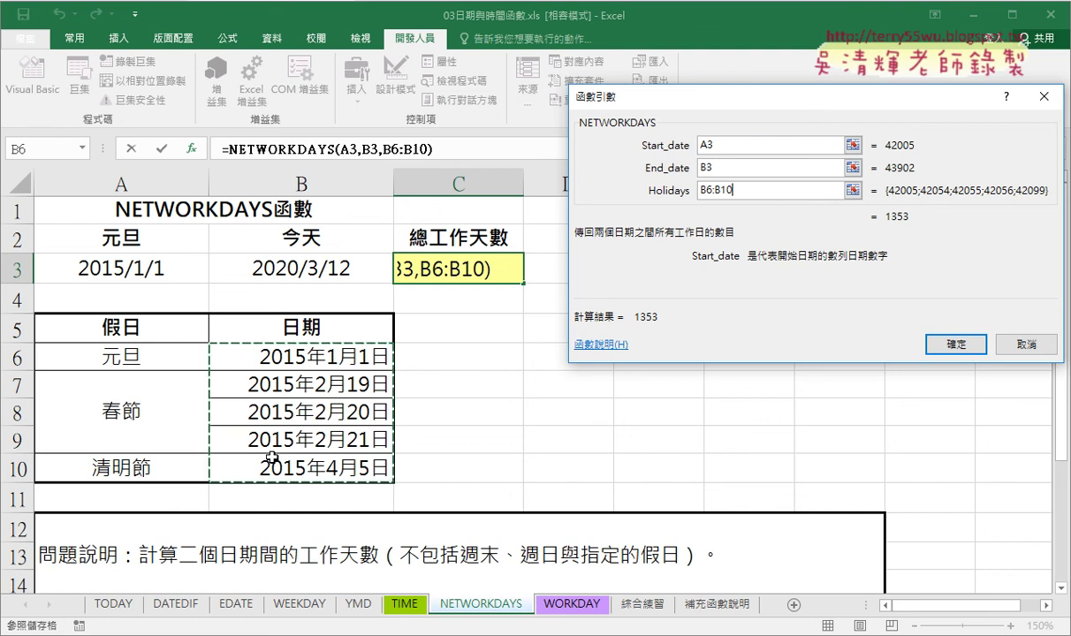
left_click(938, 343)
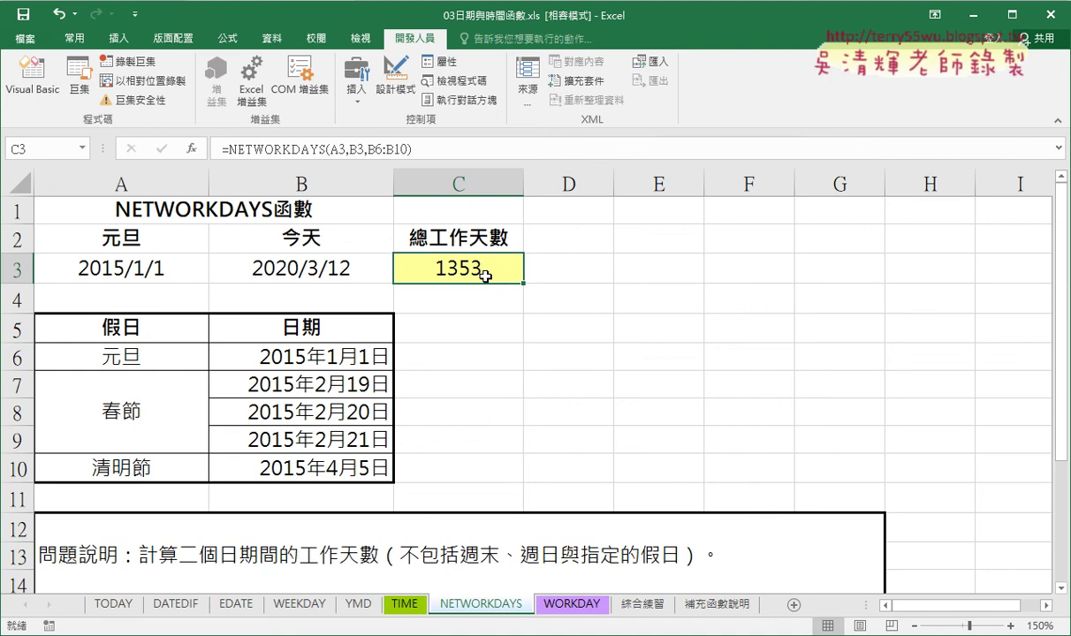
On the WORKDAY sheet, check the signing date in A3 and 120 delivery days in B3, then select C3
left_click(570, 604)
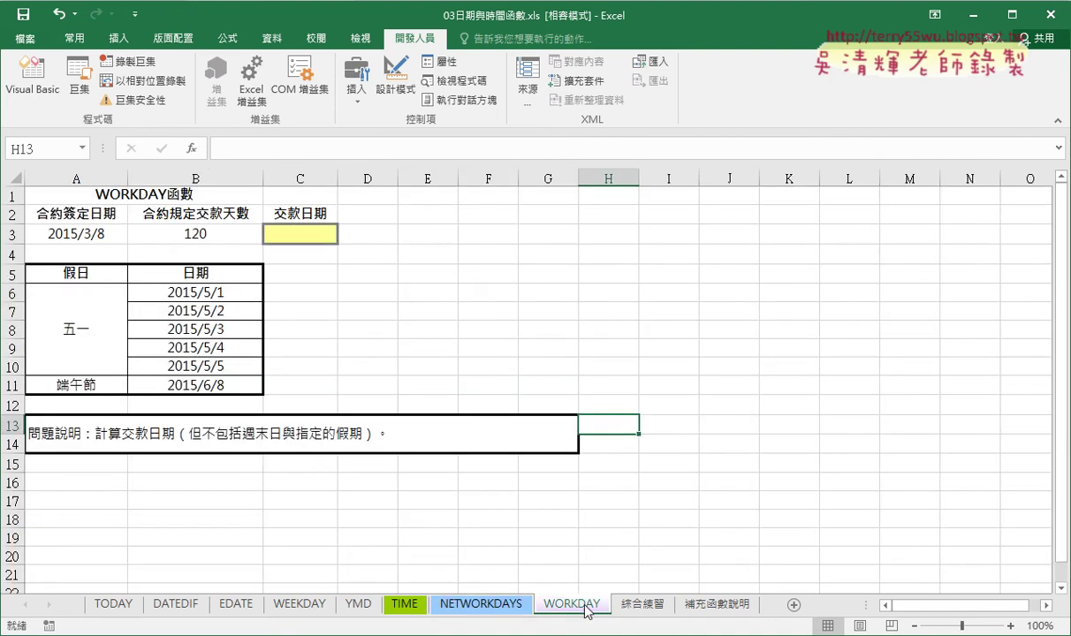
left_click(90, 230)
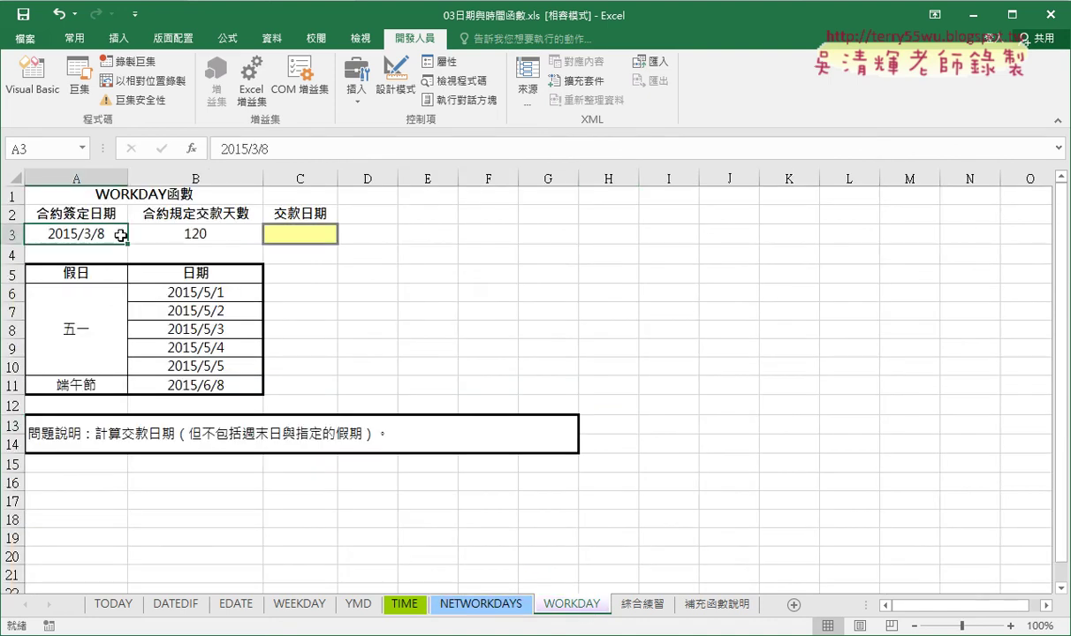
left_click(207, 233)
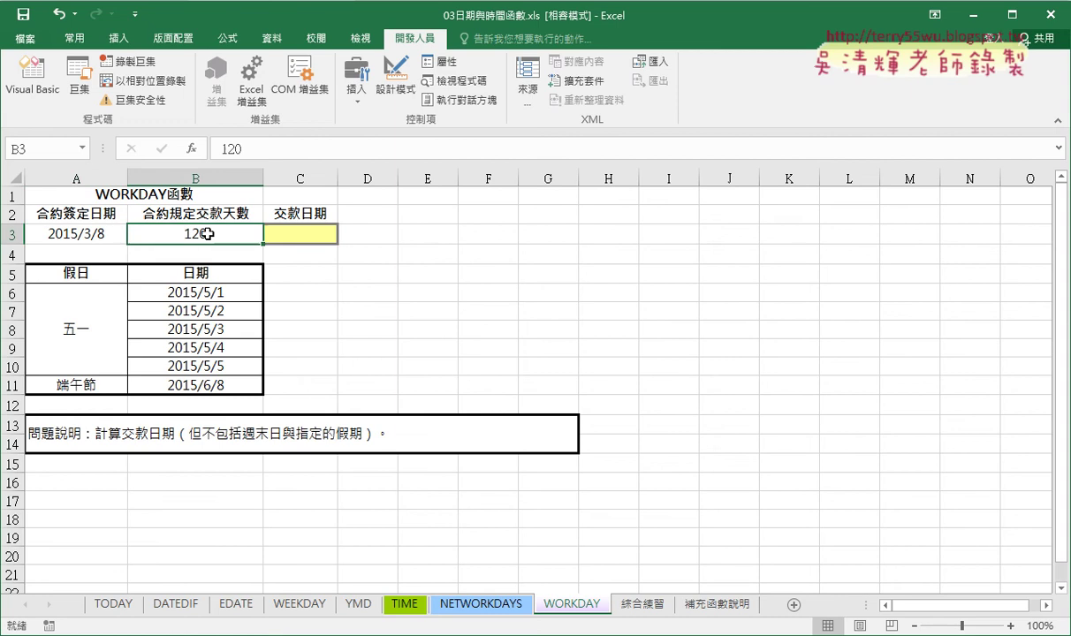
left_click(273, 232)
Enter =WORKDAY(A3,B3,B6:B11) in C3 for payment date 2015/8/27, then return to the EDATE sheet
left_click(190, 148)
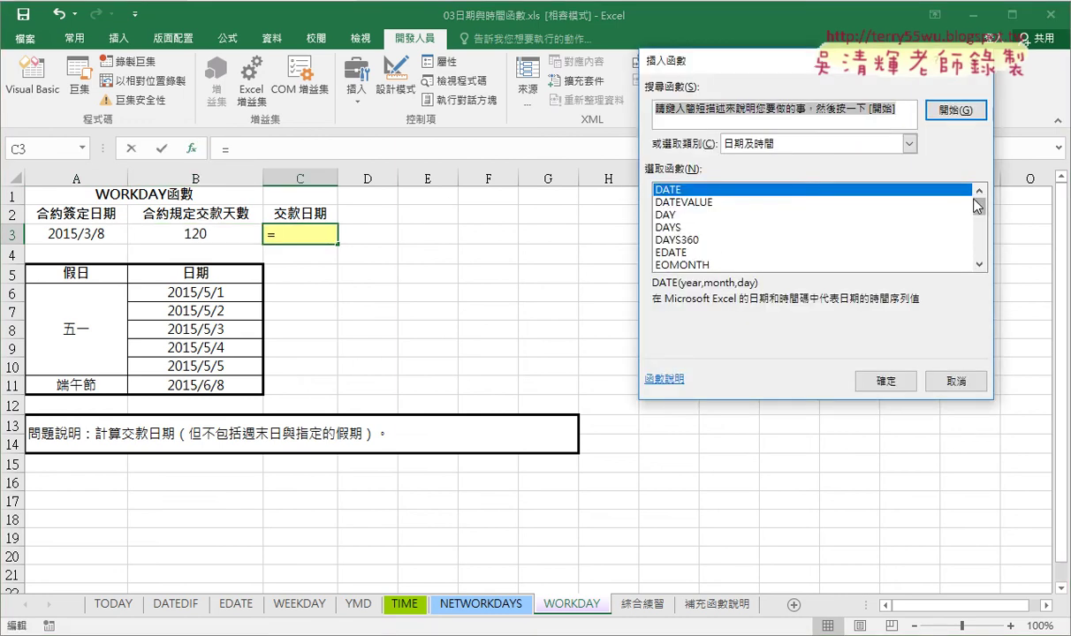
scroll(978, 265, "down", 6)
double_click(678, 228)
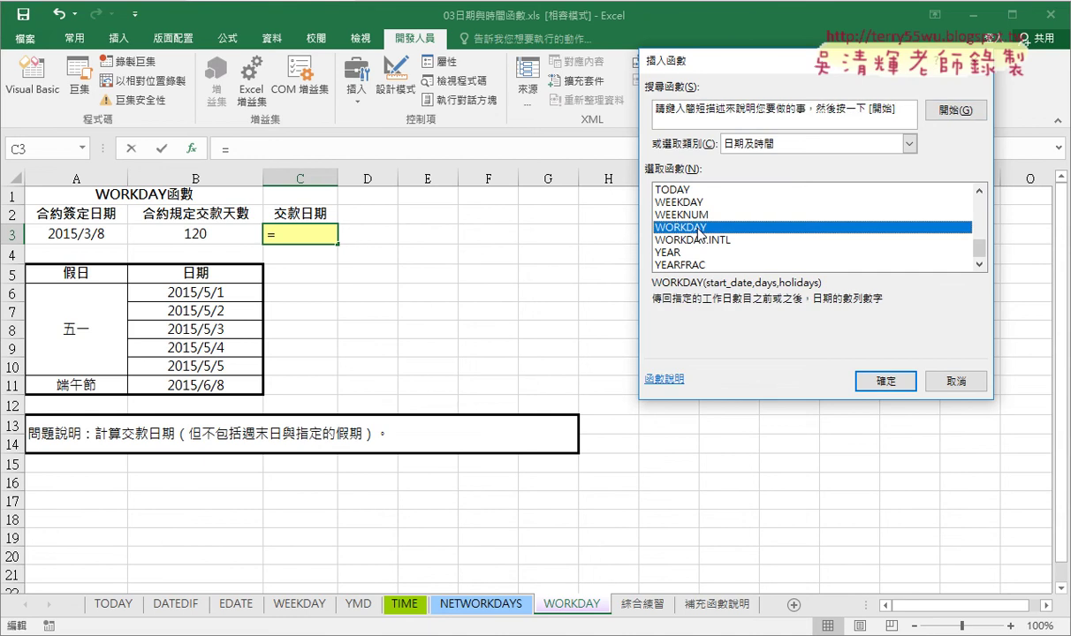
left_click(106, 232)
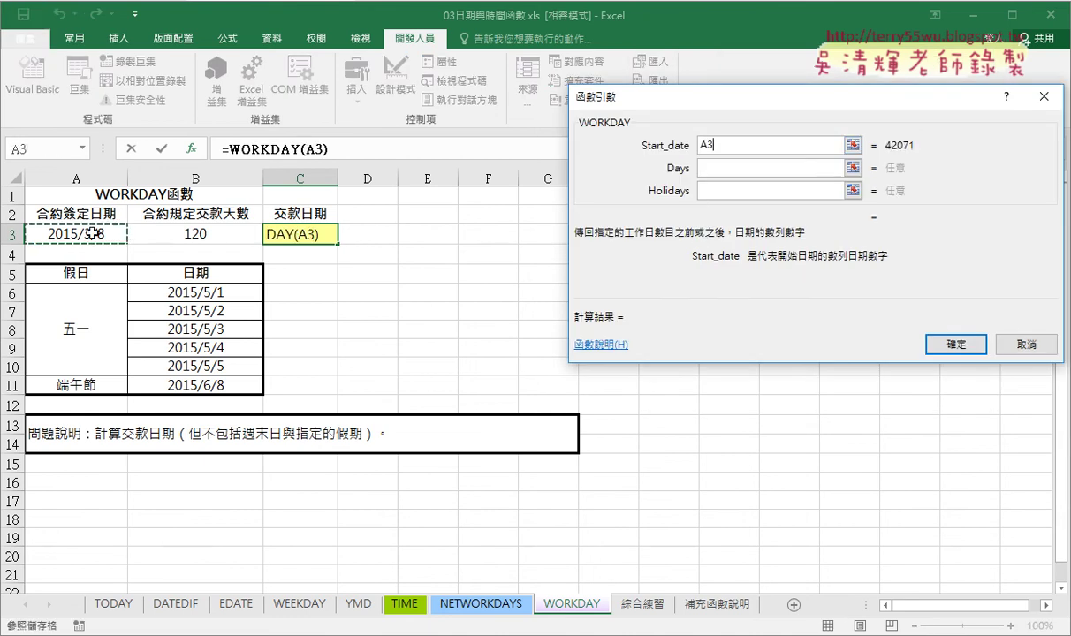
left_click(708, 168)
left_click(198, 232)
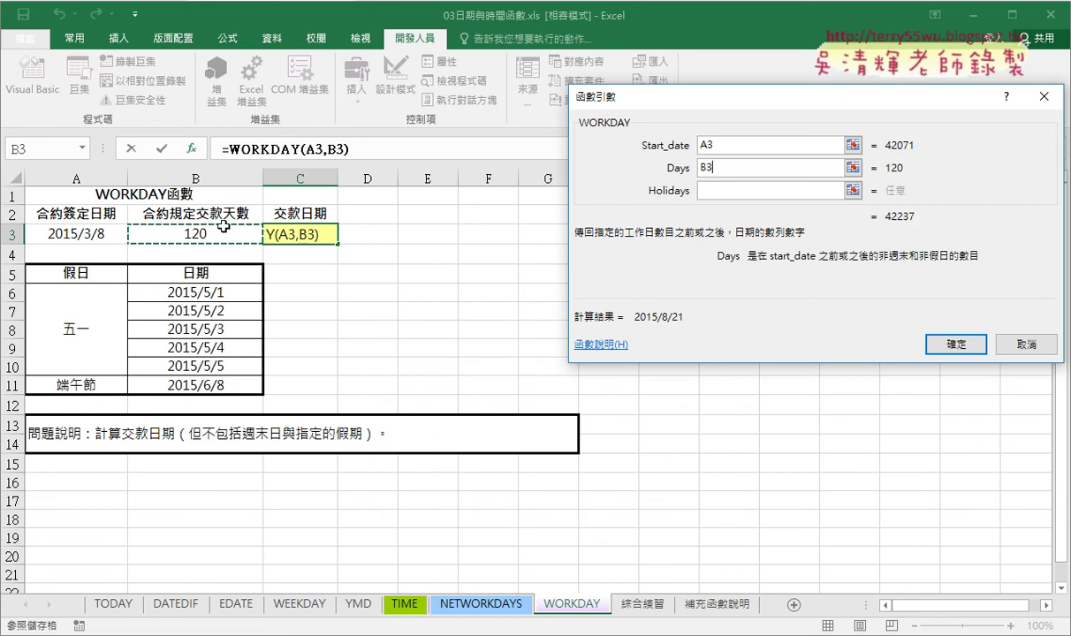
left_click(804, 189)
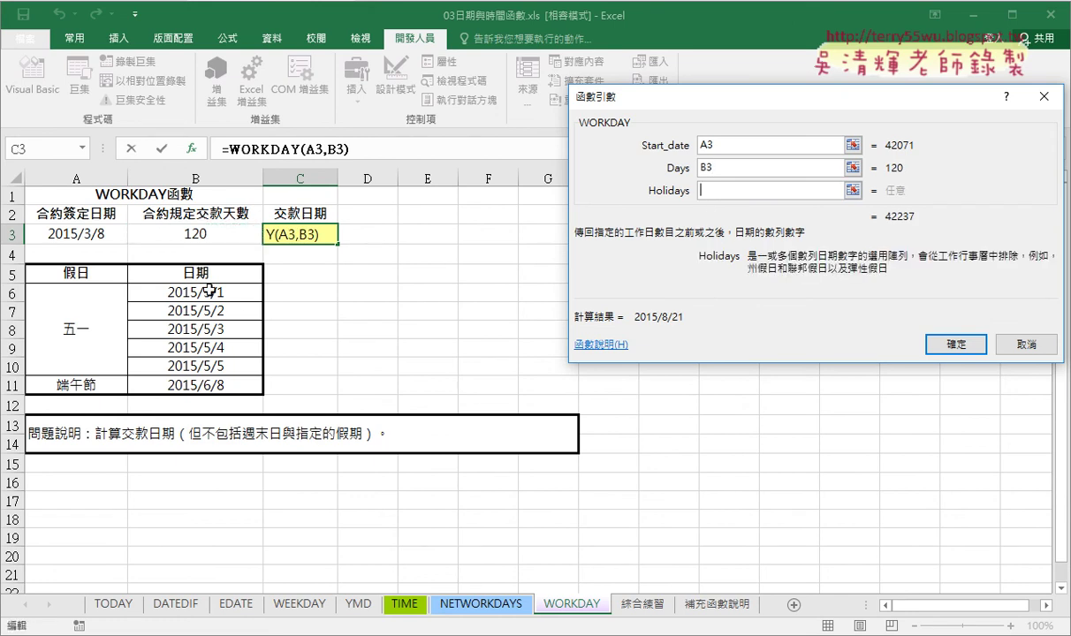
left_click_drag(198, 291, 209, 386)
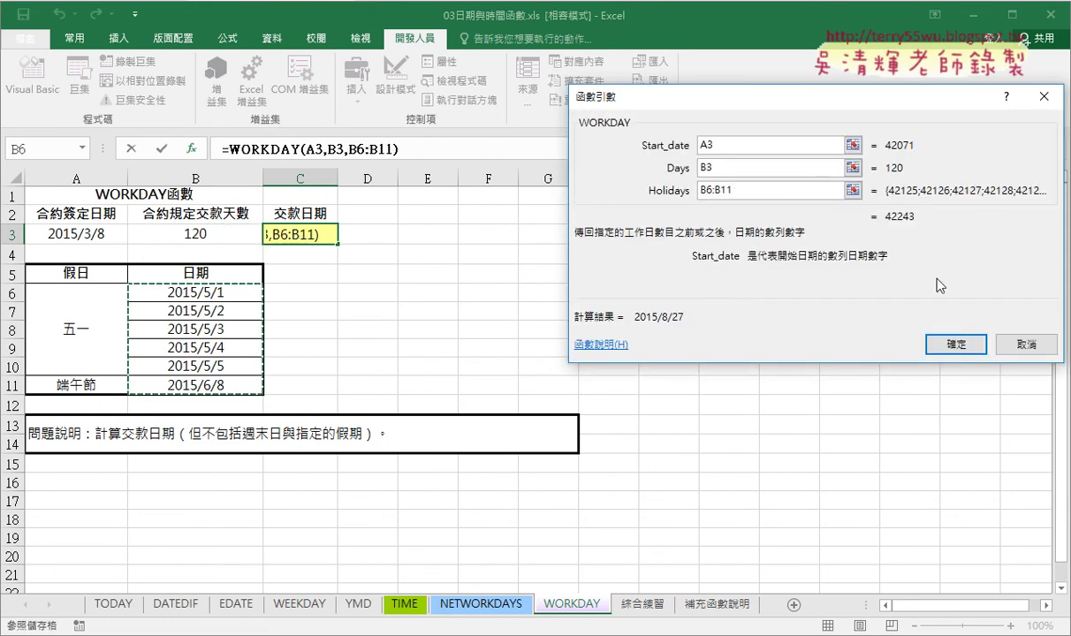
left_click(910, 333)
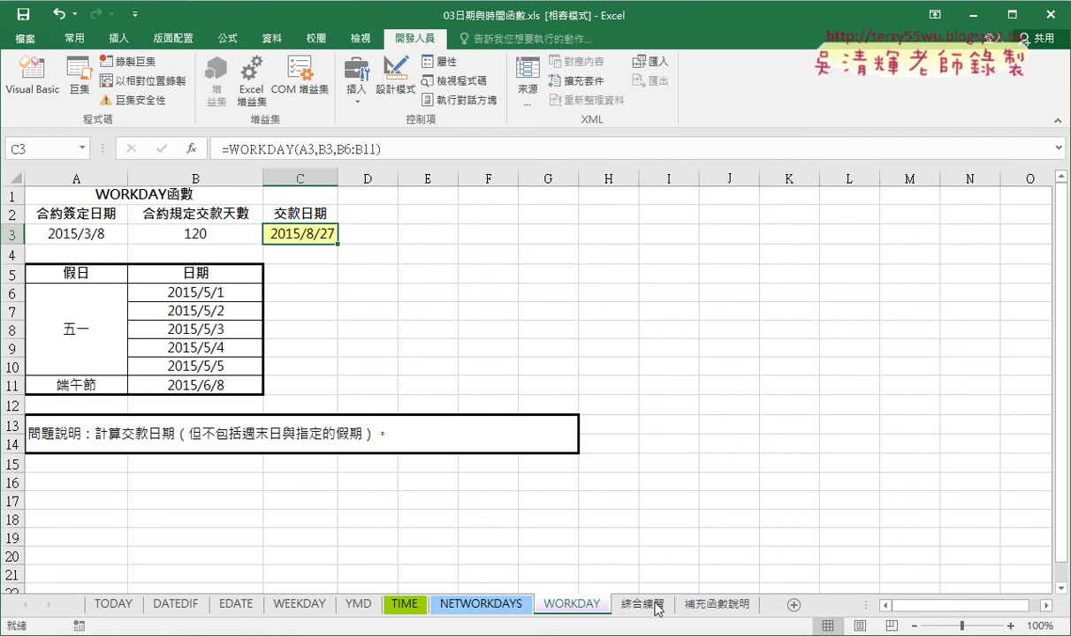
left_click(238, 608)
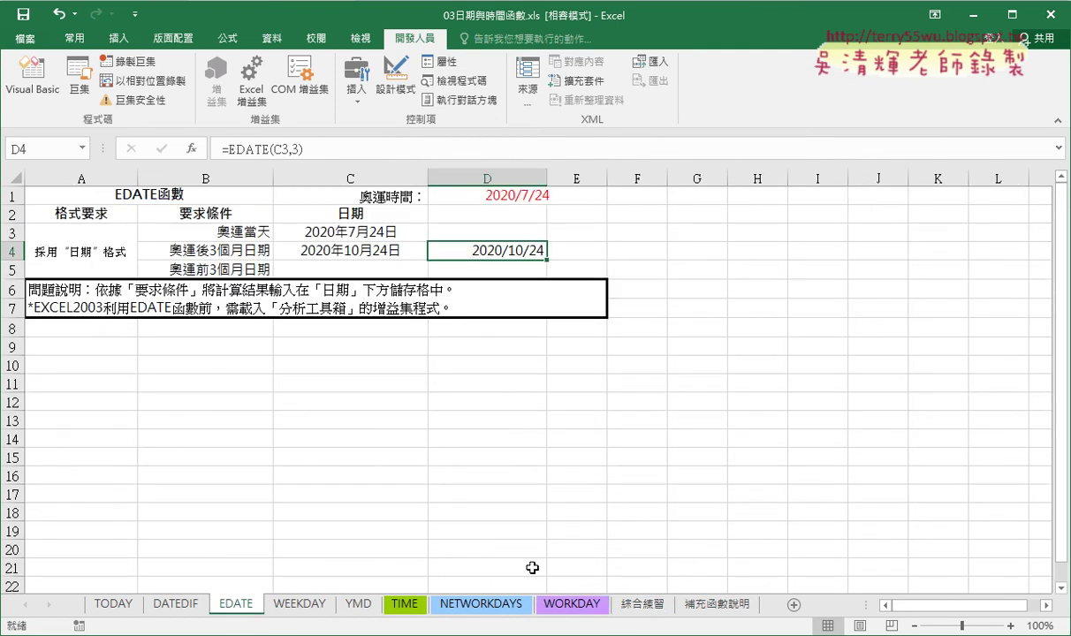
Open the 綜合練習 sheet, zoom out to show all twelve months, and select B2 for February
left_click(642, 606)
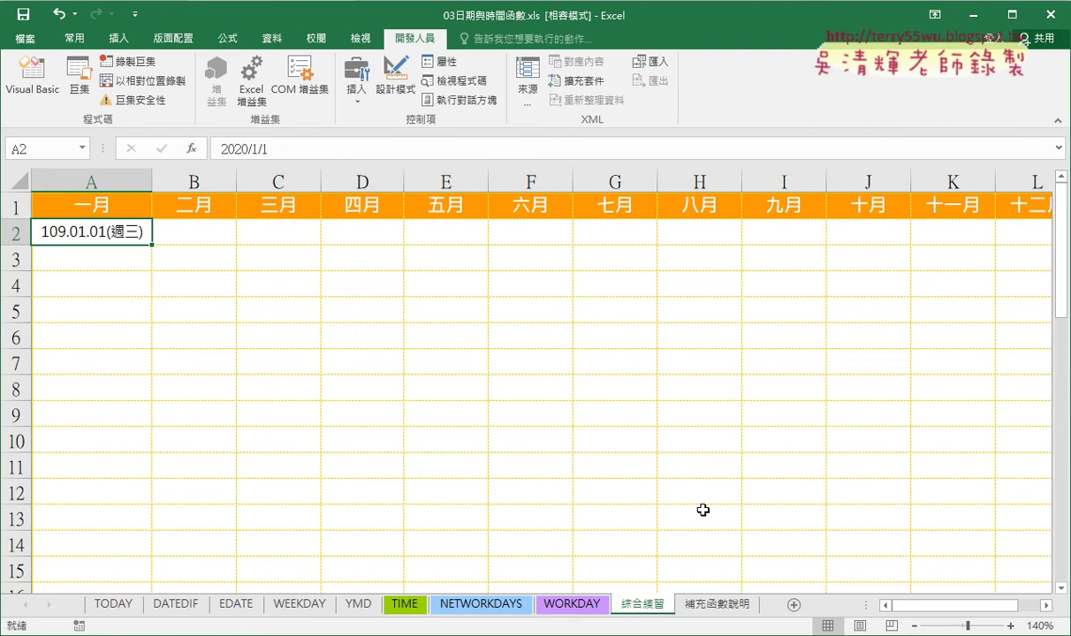
left_click(914, 625)
left_click(915, 625)
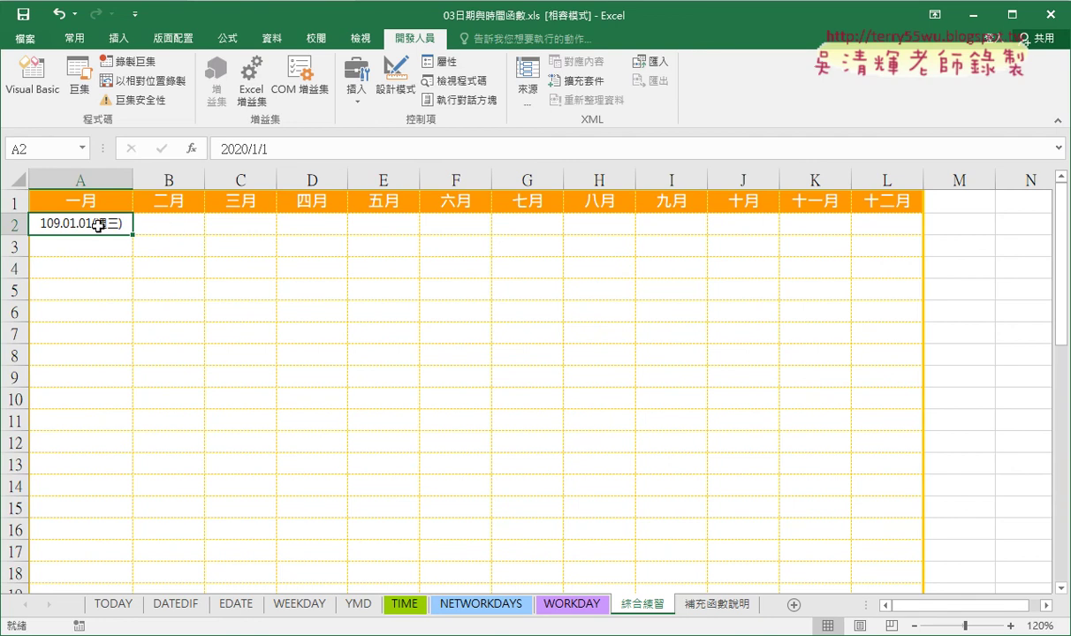
left_click_drag(159, 224, 584, 231)
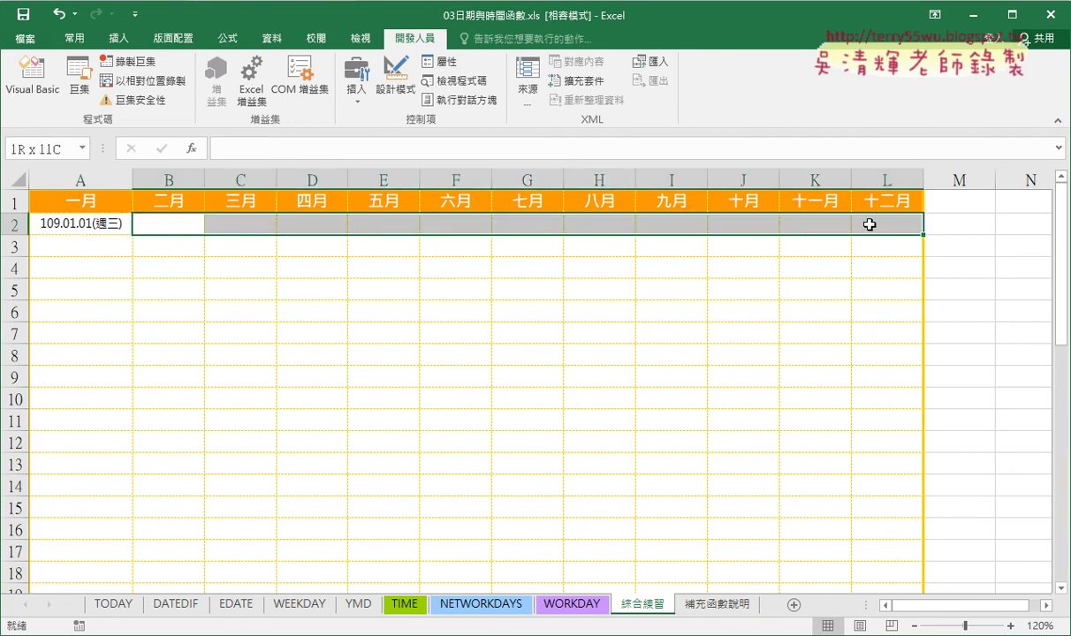
left_click_drag(869, 225, 169, 227)
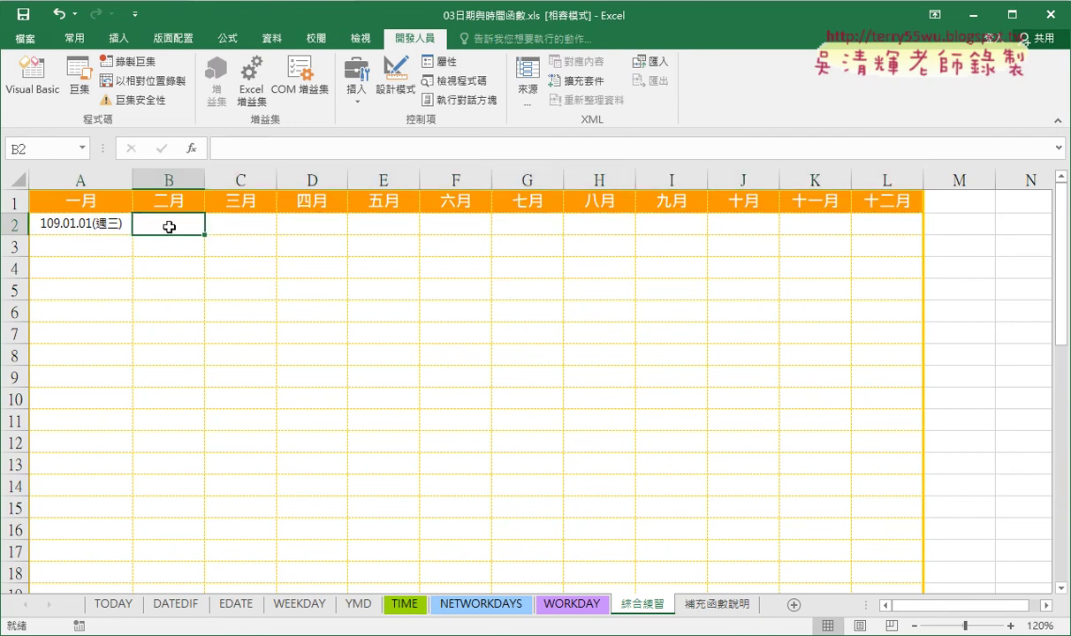
left_click(99, 222)
left_click(186, 222)
left_click(229, 224)
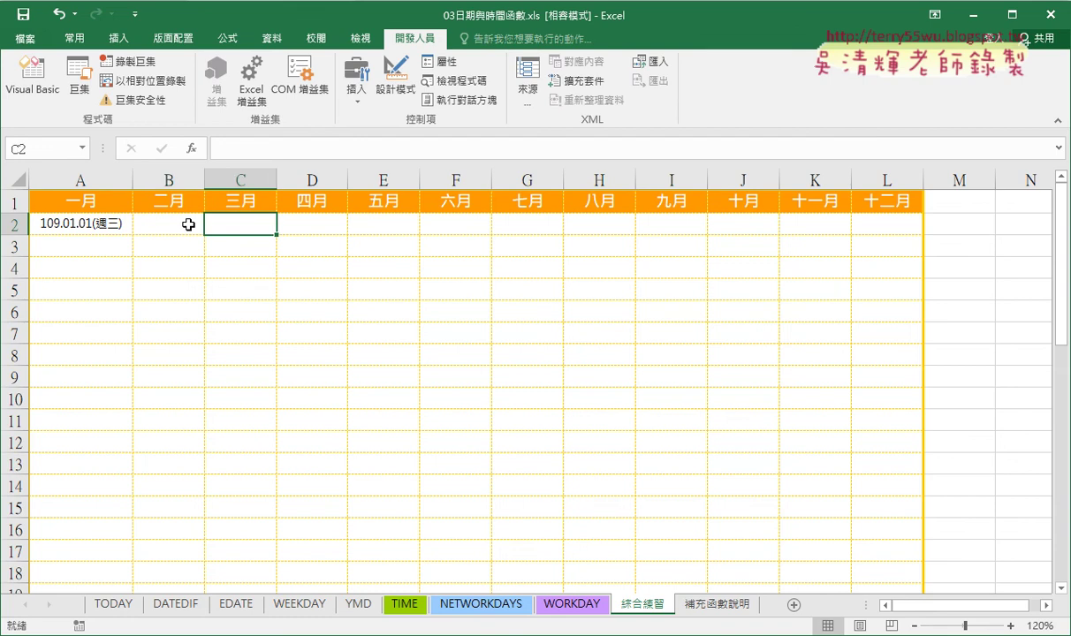
left_click(182, 224)
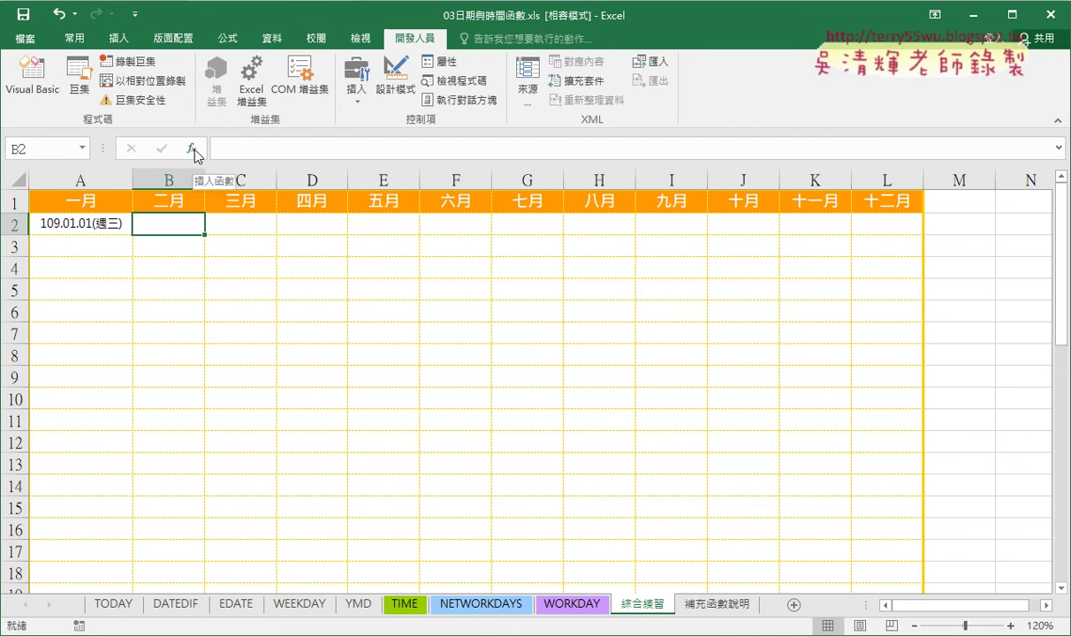
Enter =EDATE(A2,1) in B2 so it shows 109.02.01(週六)
left_click(192, 149)
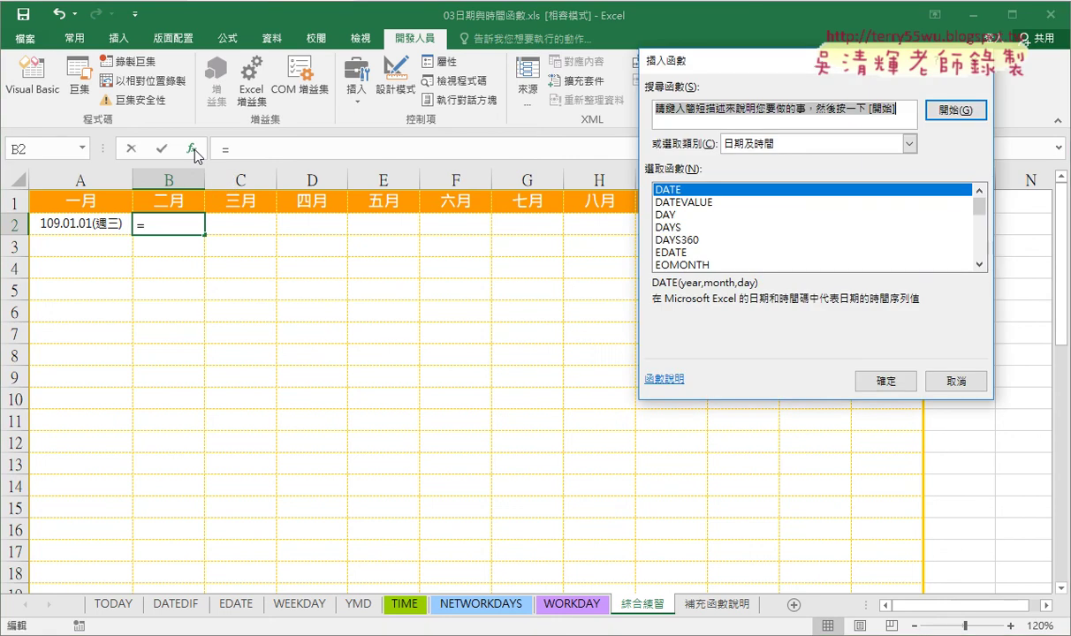
double_click(653, 251)
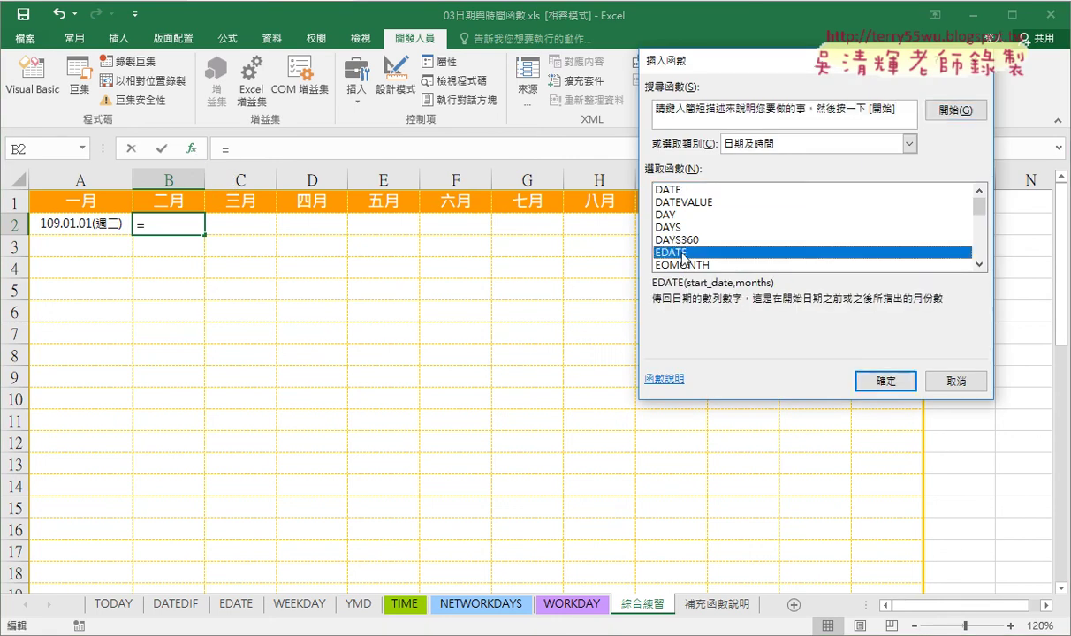
left_click(75, 224)
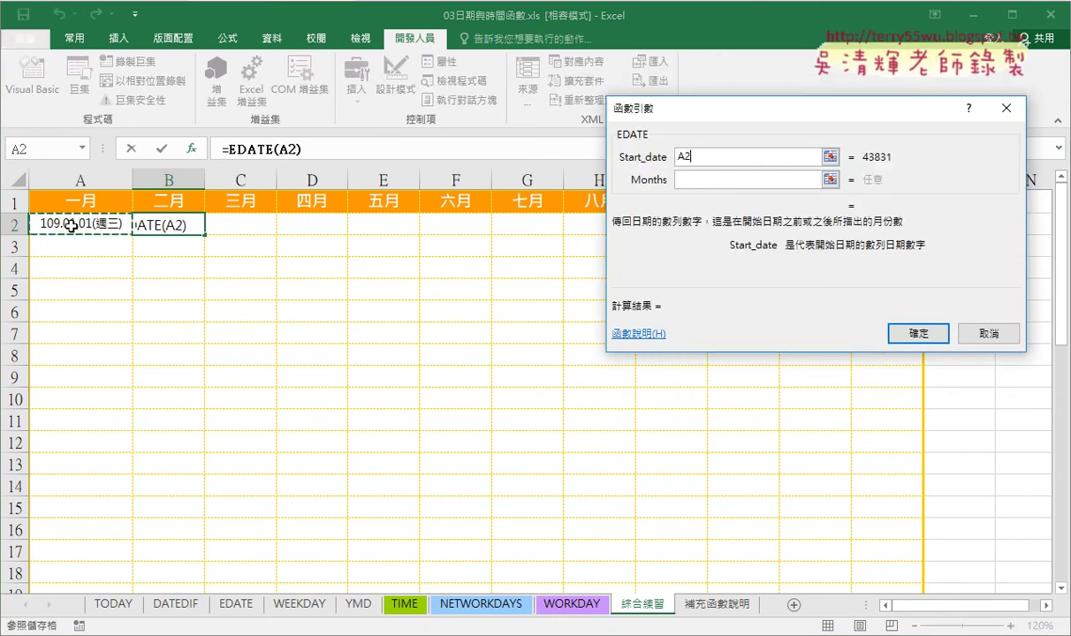
left_click(712, 181)
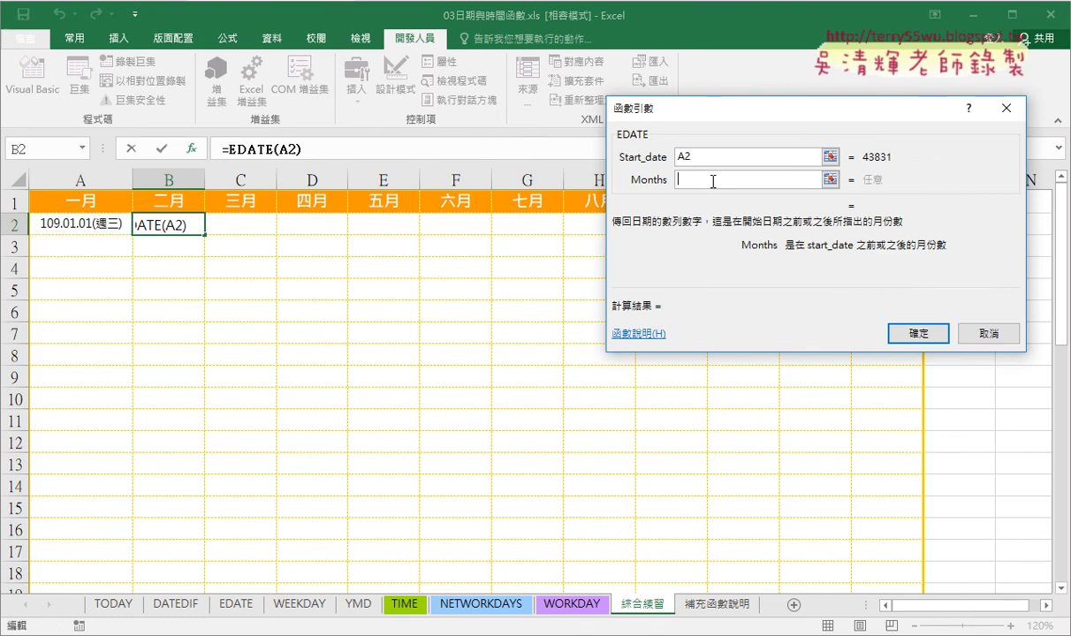
type("1")
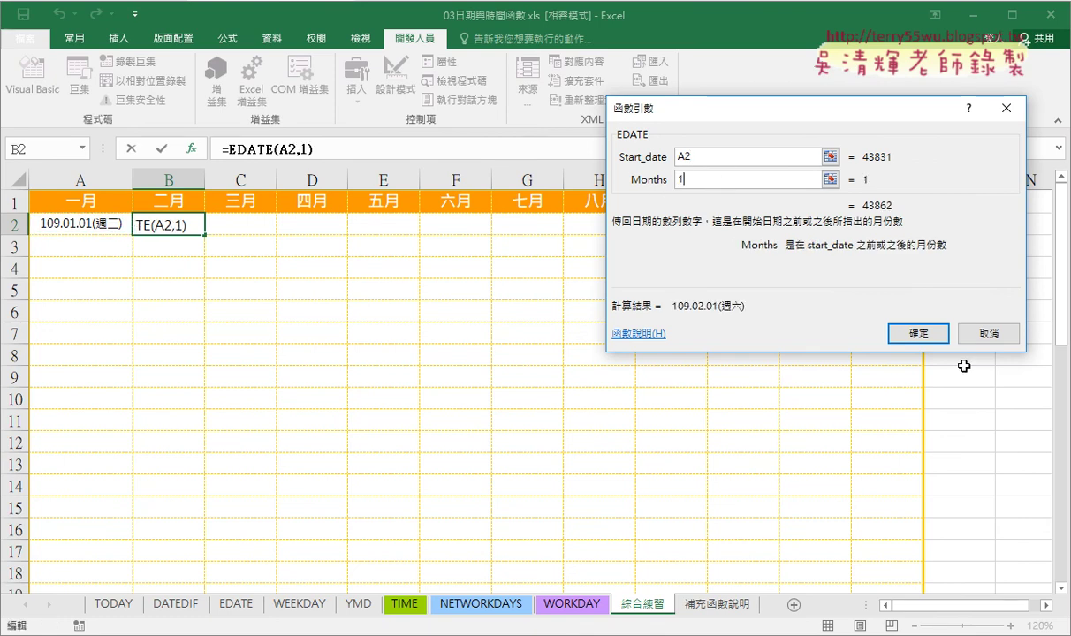
left_click(909, 336)
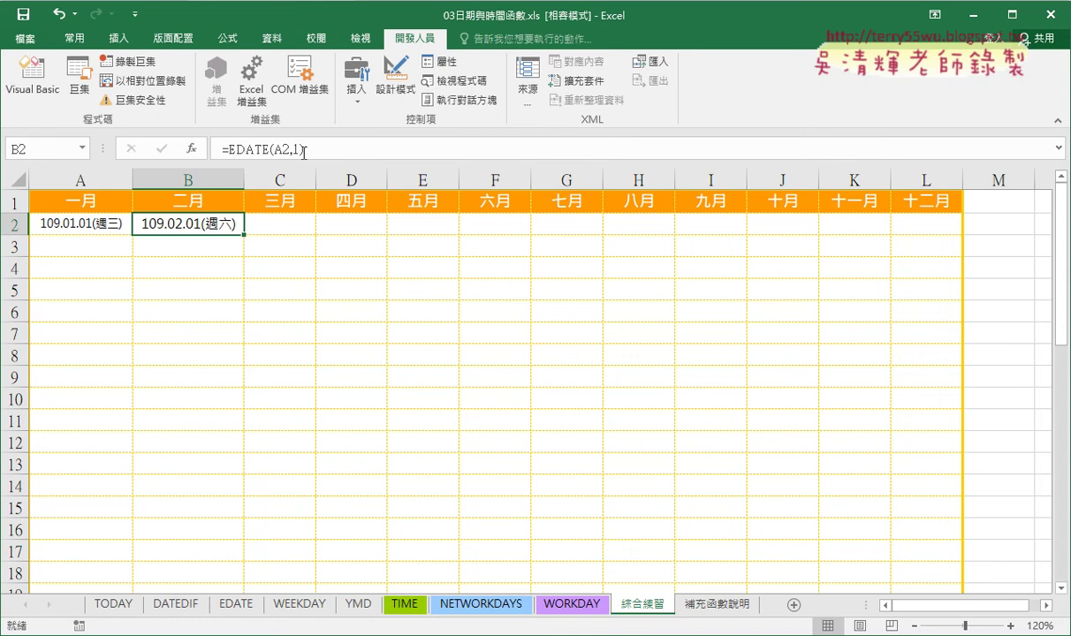
Copy B2's formula across to L2 and select columns C through L
left_click_drag(244, 232, 977, 233)
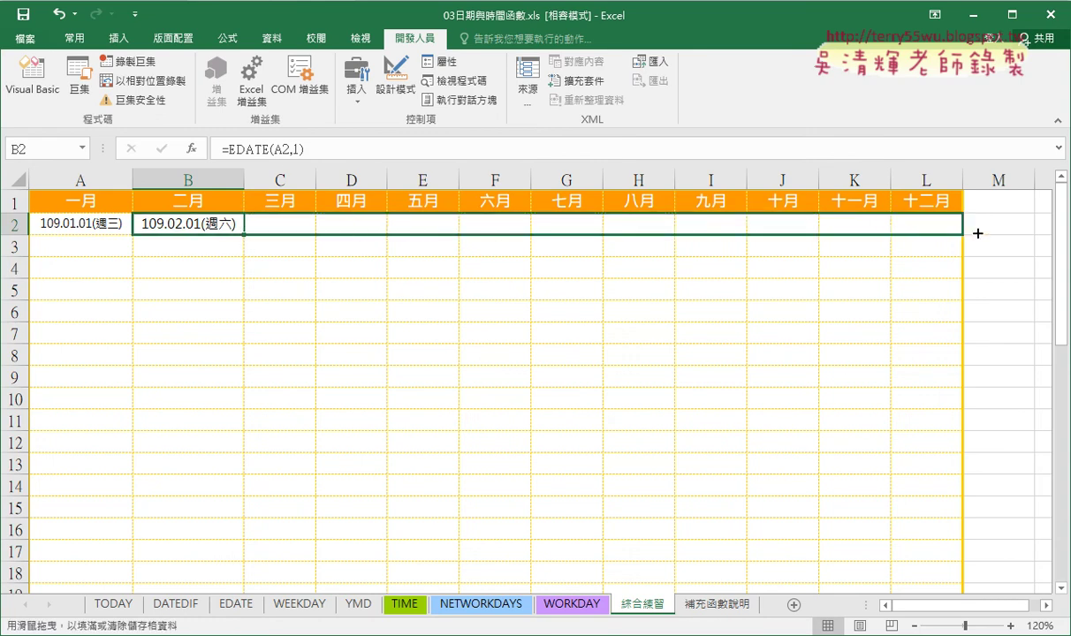
left_click(275, 180)
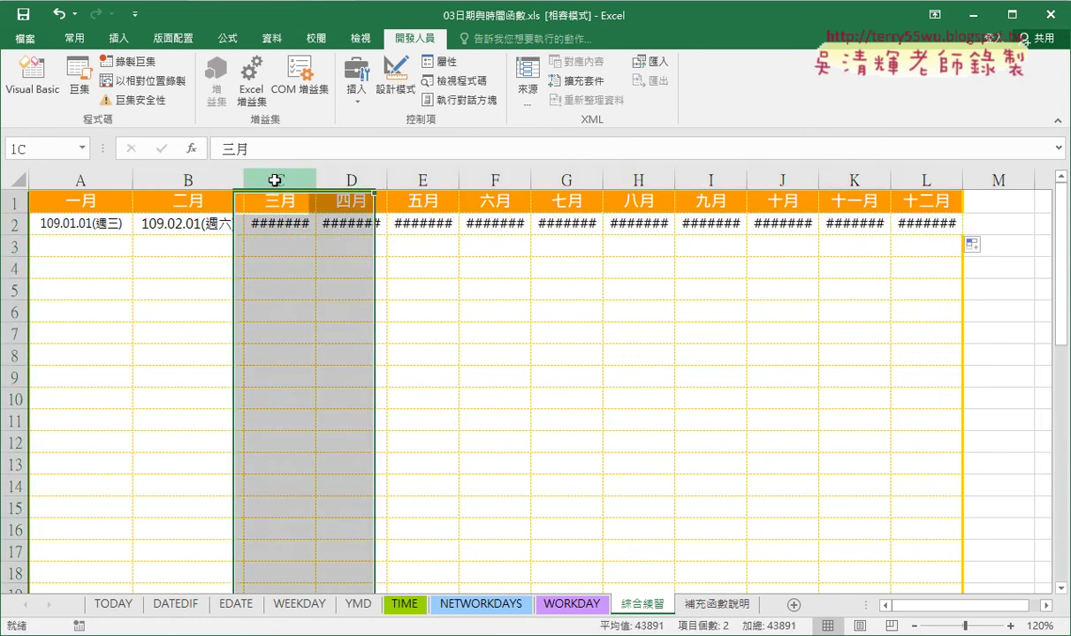
left_click_drag(274, 180, 919, 181)
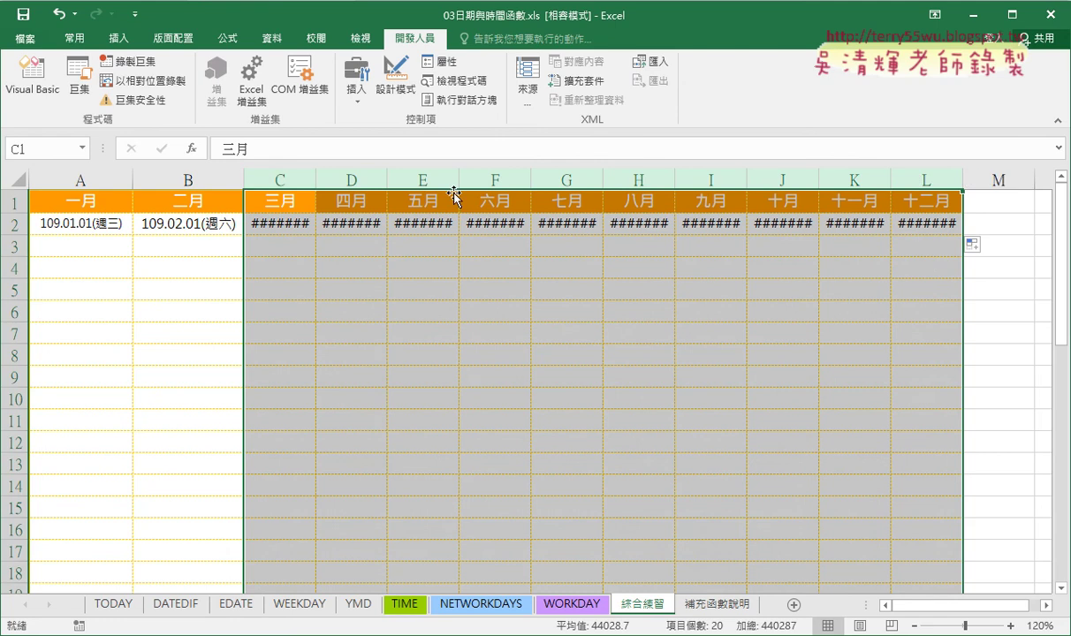
AutoFit columns C to L so row 2 reads 109.03.01(週日) through 109.12.01(週二)
double_click(315, 183)
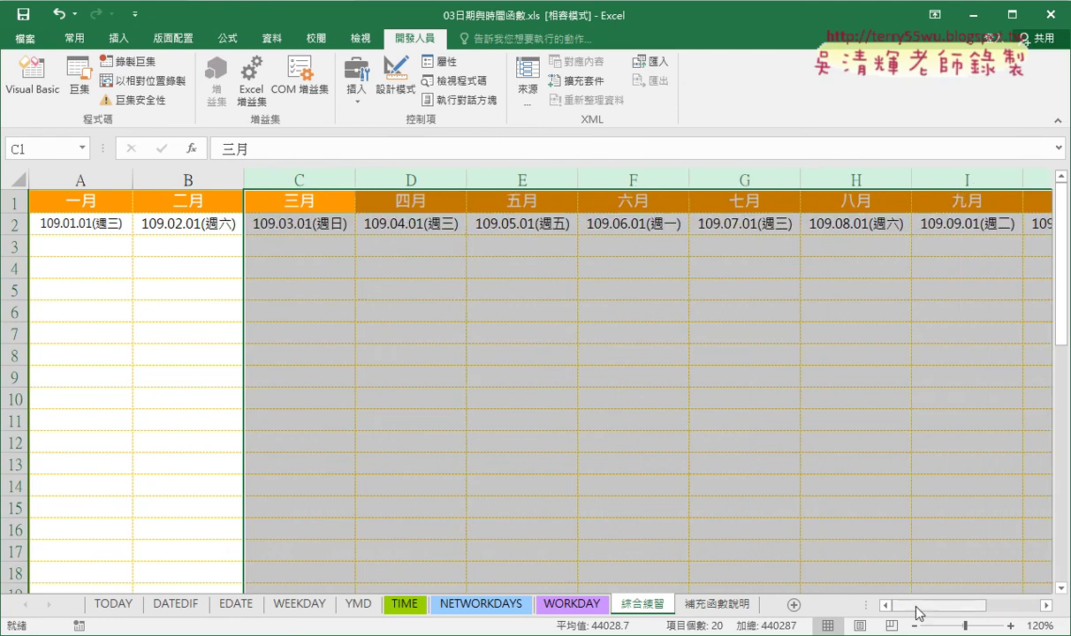
left_click_drag(919, 612, 963, 610)
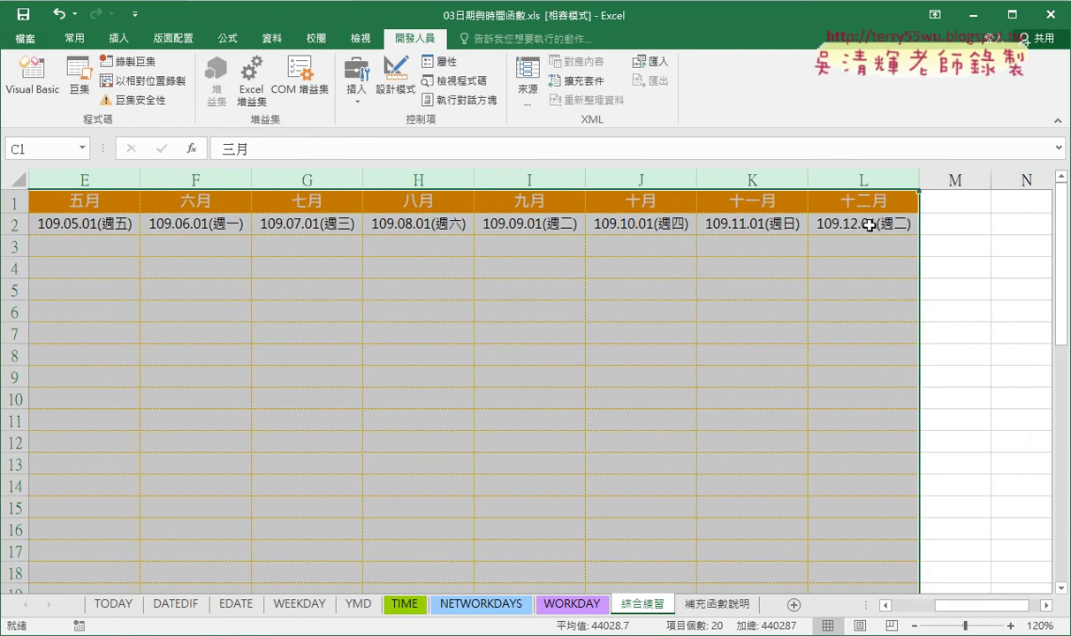
left_click_drag(980, 607, 934, 606)
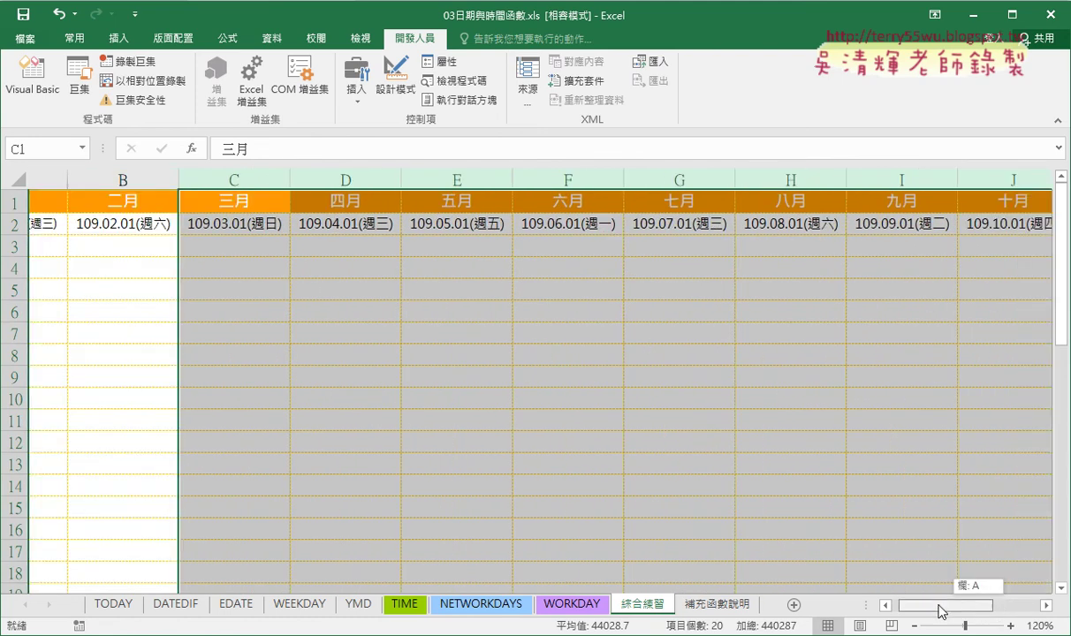
left_click(72, 247)
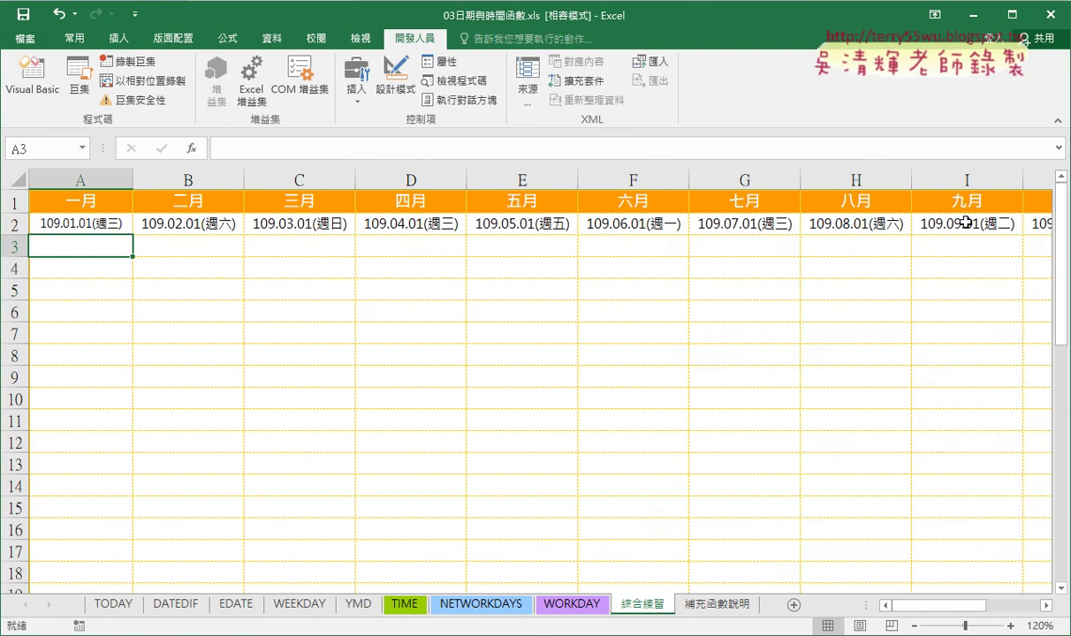
left_click(203, 223)
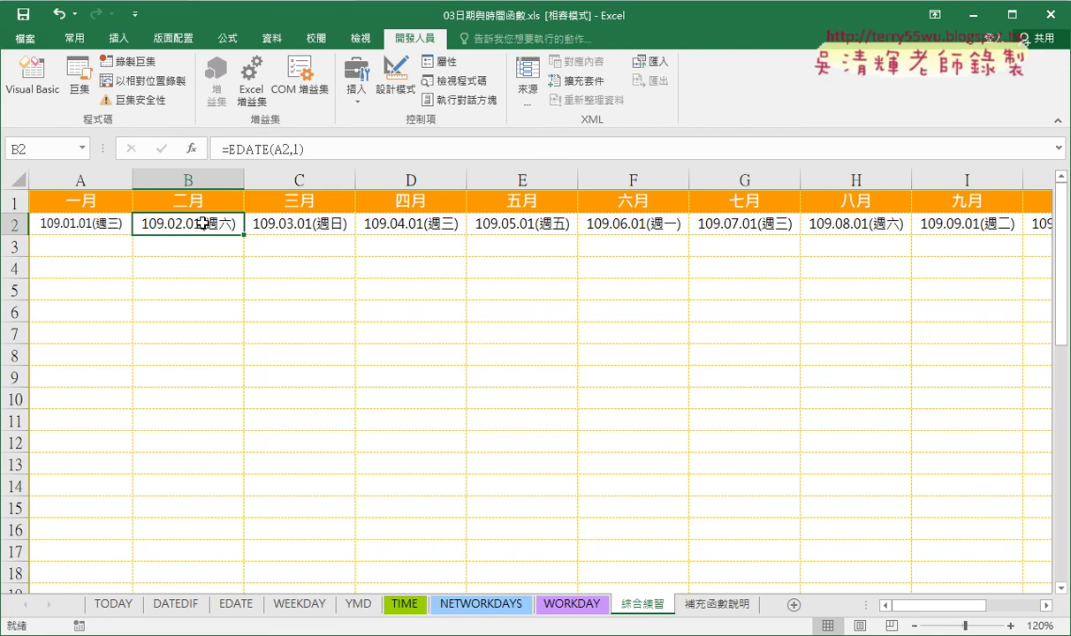
left_click(82, 245)
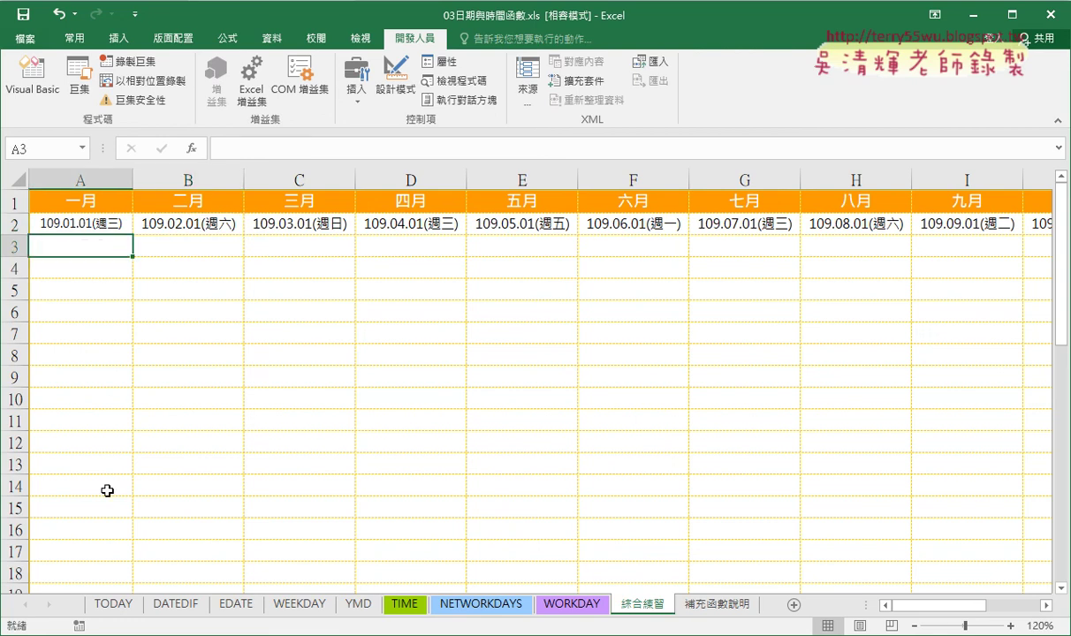
Enter =A2+1 in A3 to get the day after January 1
left_click(251, 152)
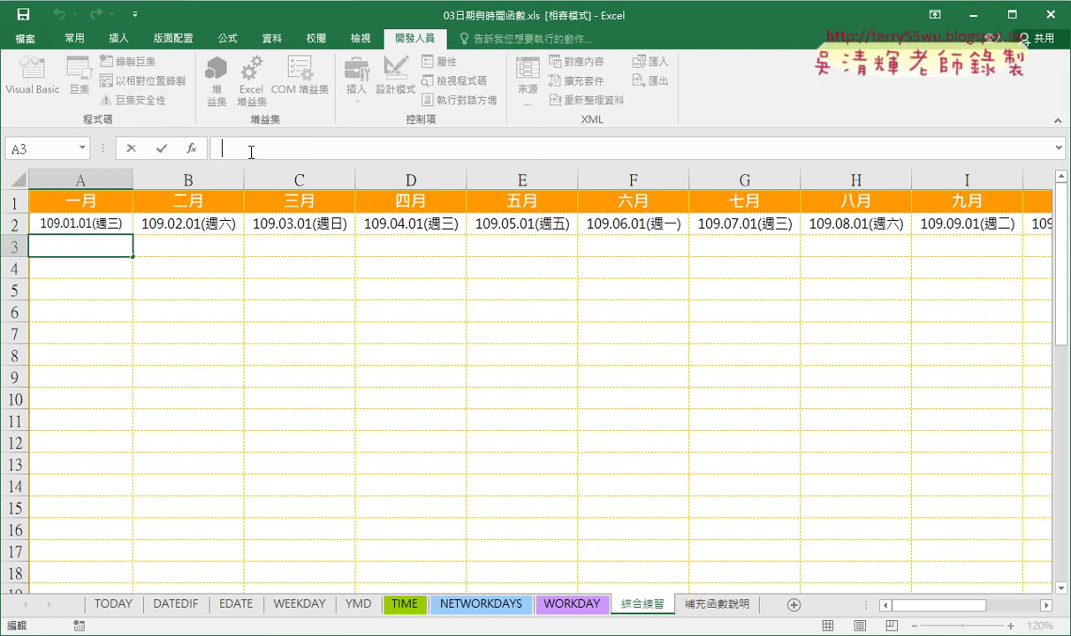
type("=")
left_click(78, 227)
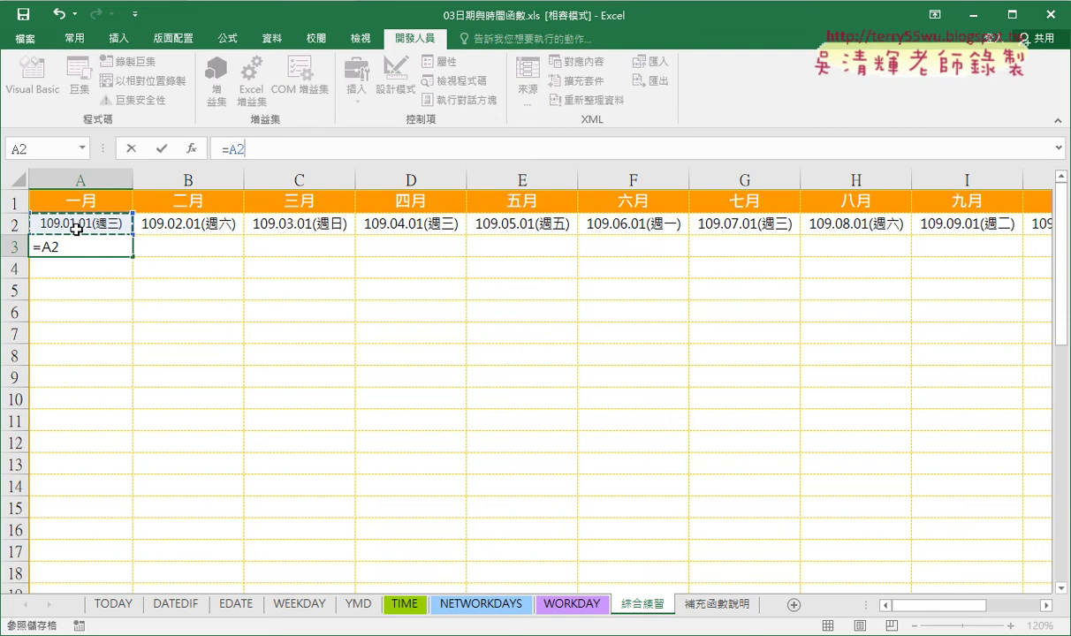
type("+")
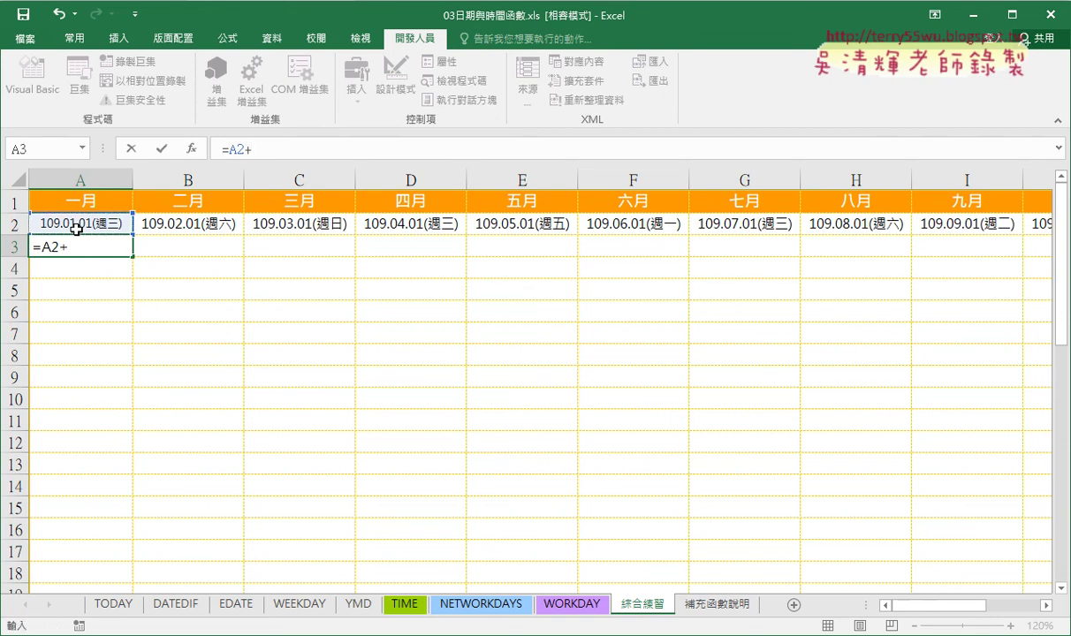
type("1")
left_click(161, 148)
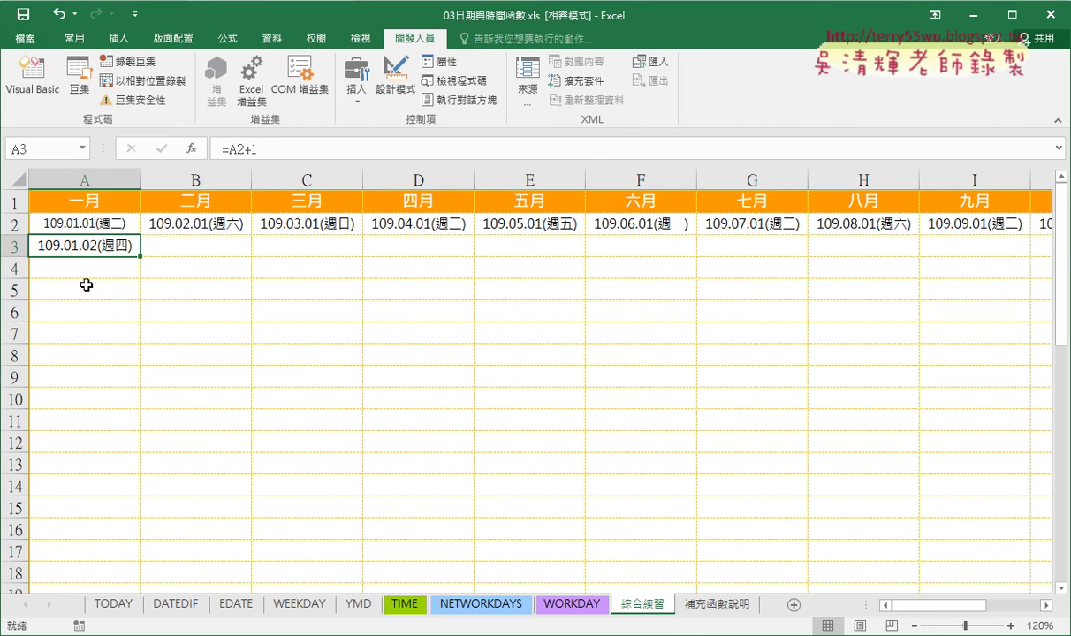
Fill A3's formula down to row 32 and across to column L
left_click_drag(141, 255, 130, 379)
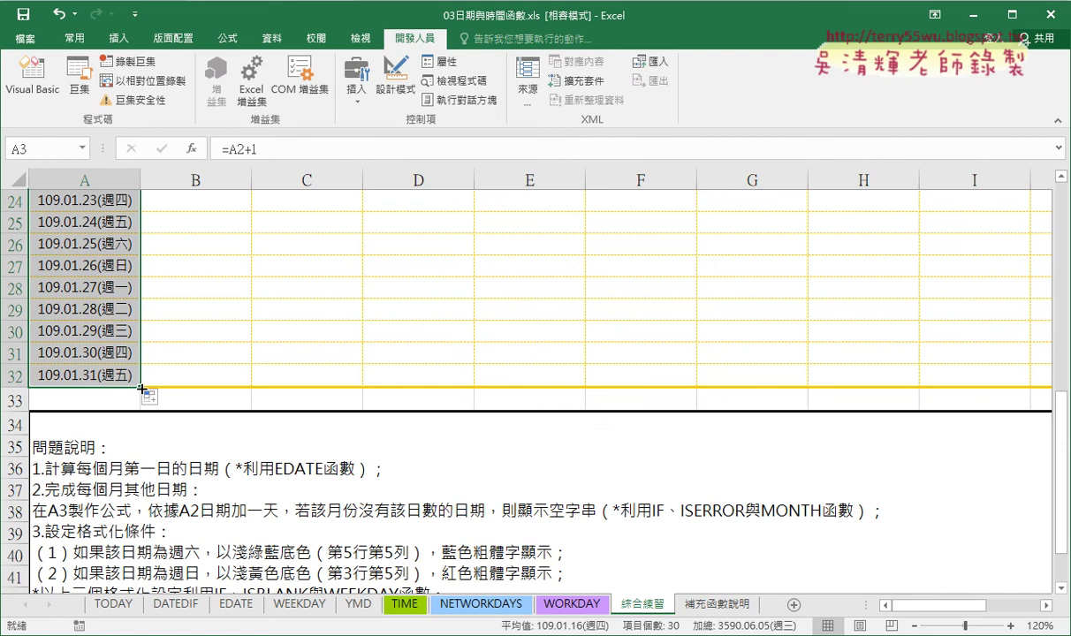
left_click_drag(141, 388, 935, 379)
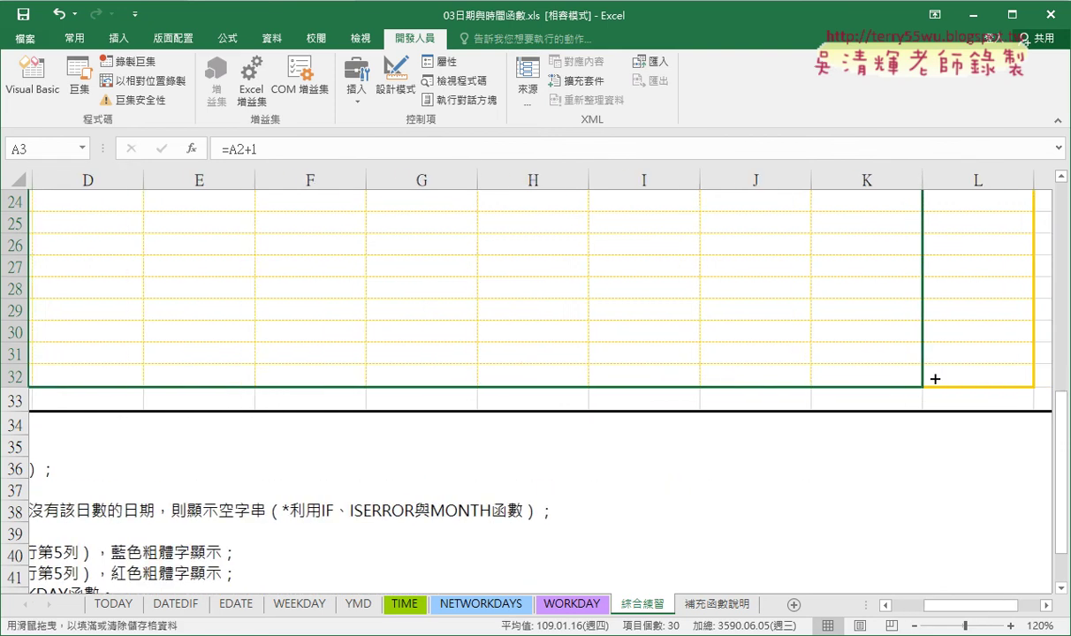
left_click_drag(935, 379, 1023, 380)
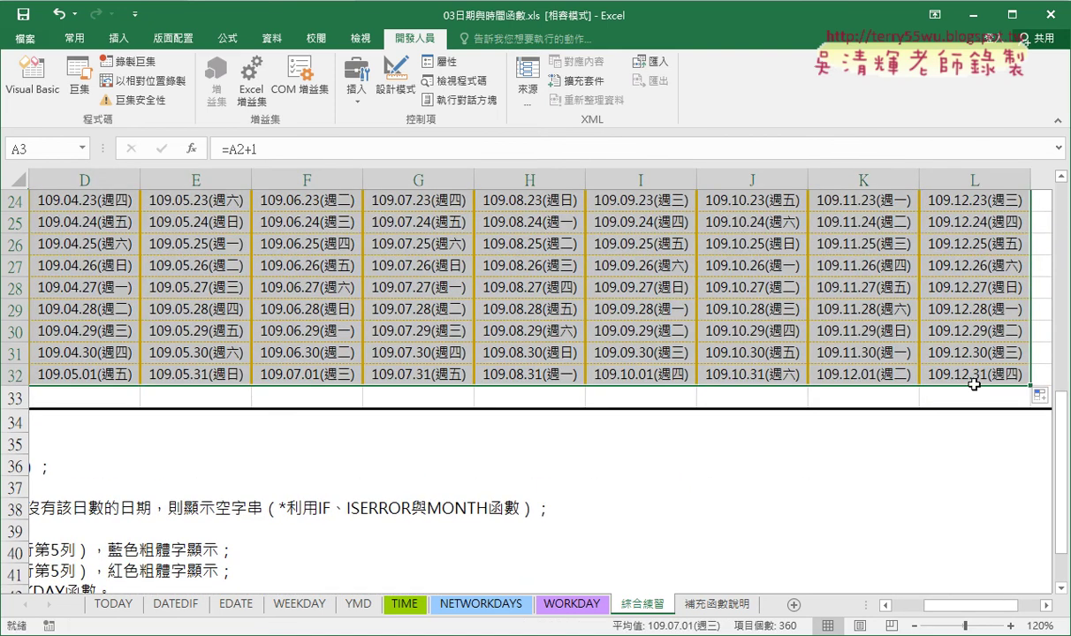
left_click_drag(968, 605, 937, 605)
scroll(589, 349, "up", 4)
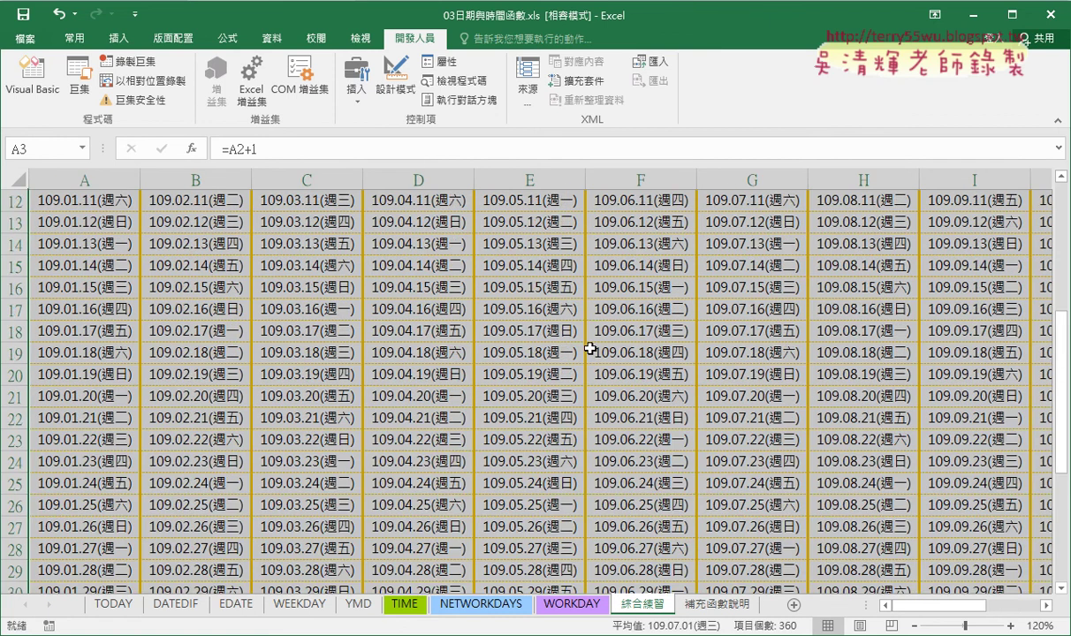
scroll(522, 346, "up", 4)
scroll(483, 321, "down", 6)
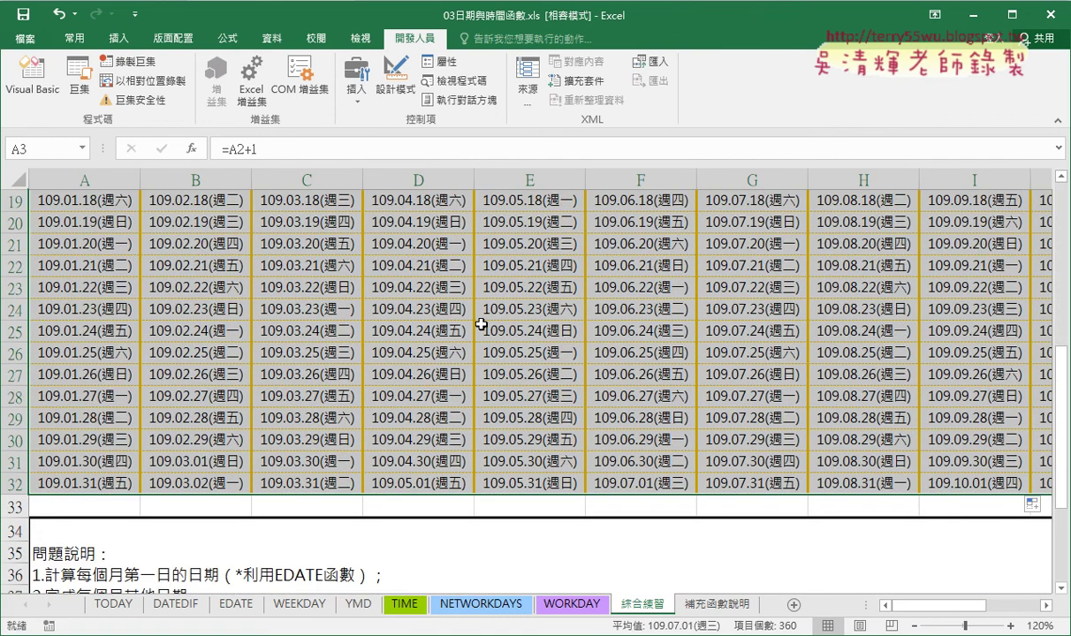
scroll(481, 324, "down", 1)
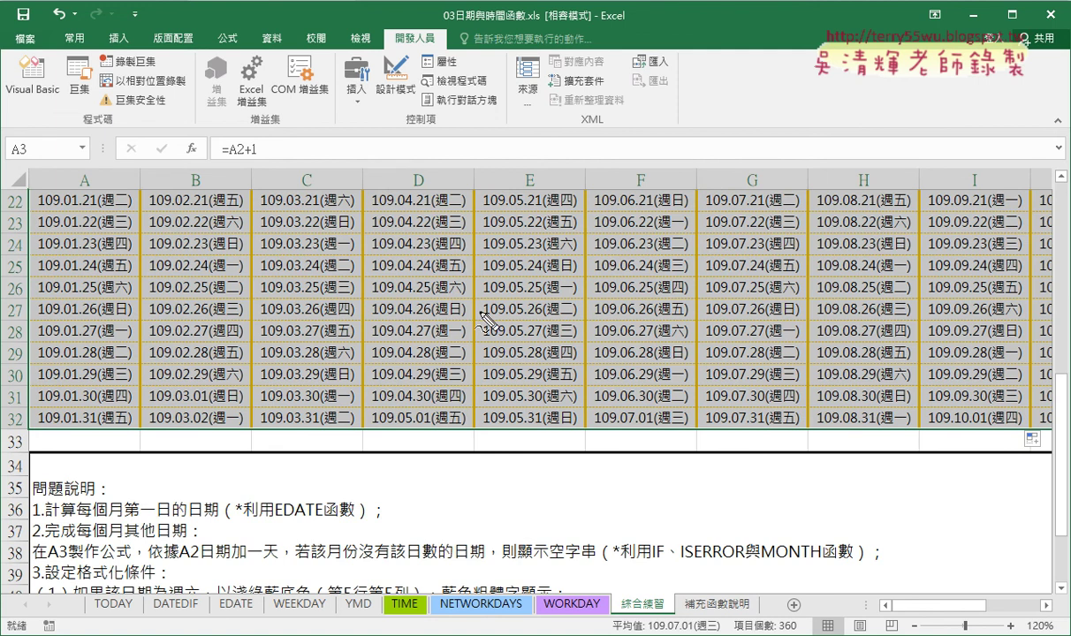
left_click_drag(226, 432, 221, 434)
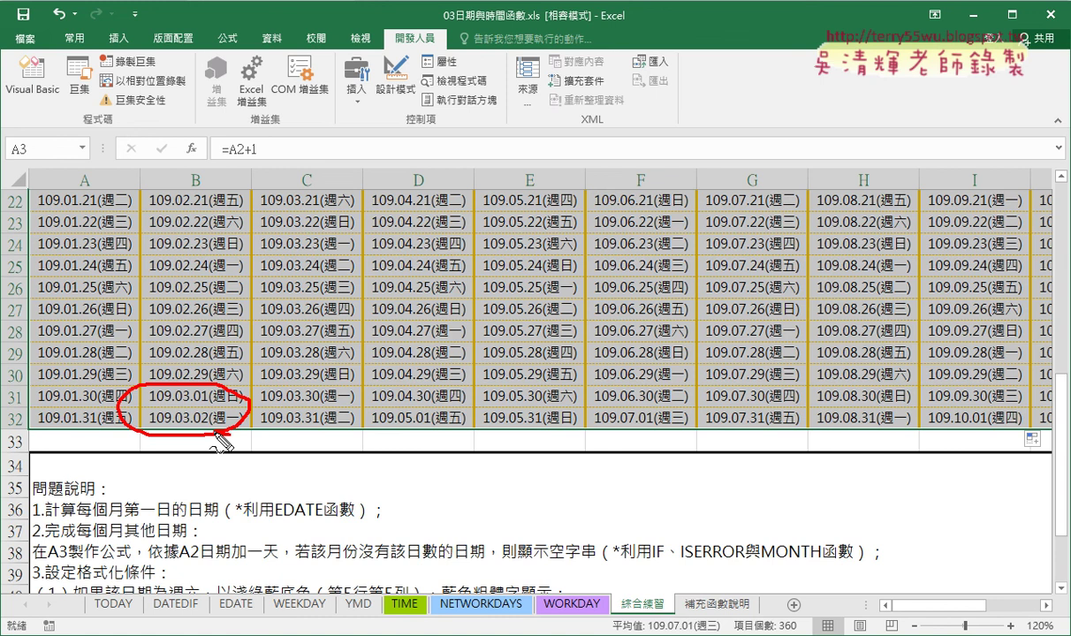
mouse_move(223, 393)
left_mouse_down()
mouse_move(177, 426)
mouse_move(212, 422)
left_mouse_up()
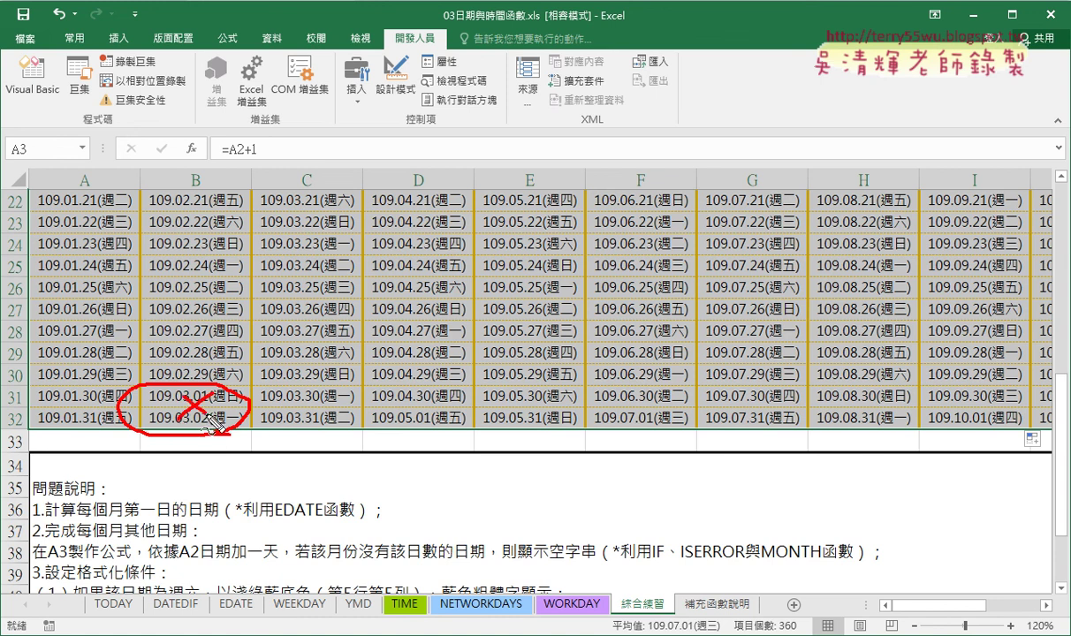
mouse_move(459, 435)
left_mouse_down()
mouse_move(430, 433)
mouse_move(446, 433)
left_mouse_up()
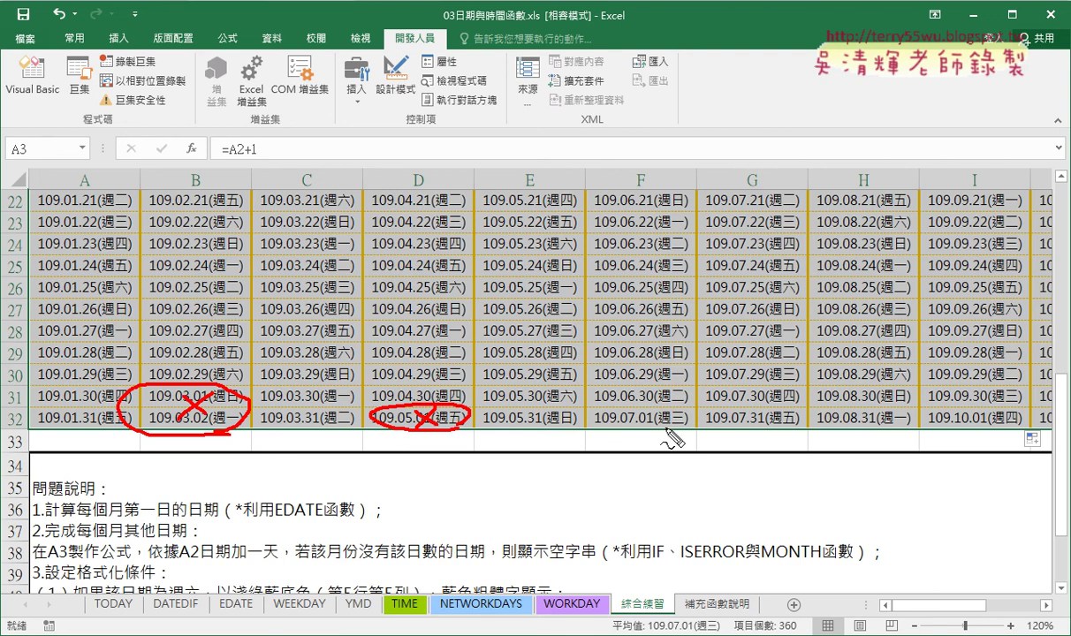
left_click_drag(597, 414, 678, 429)
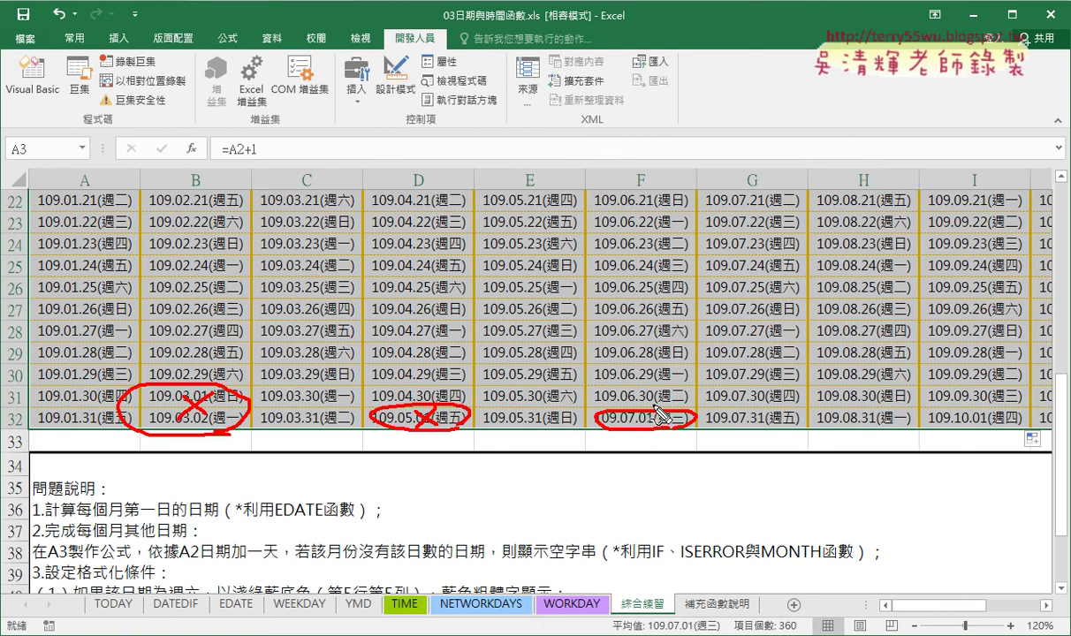
key("Escape")
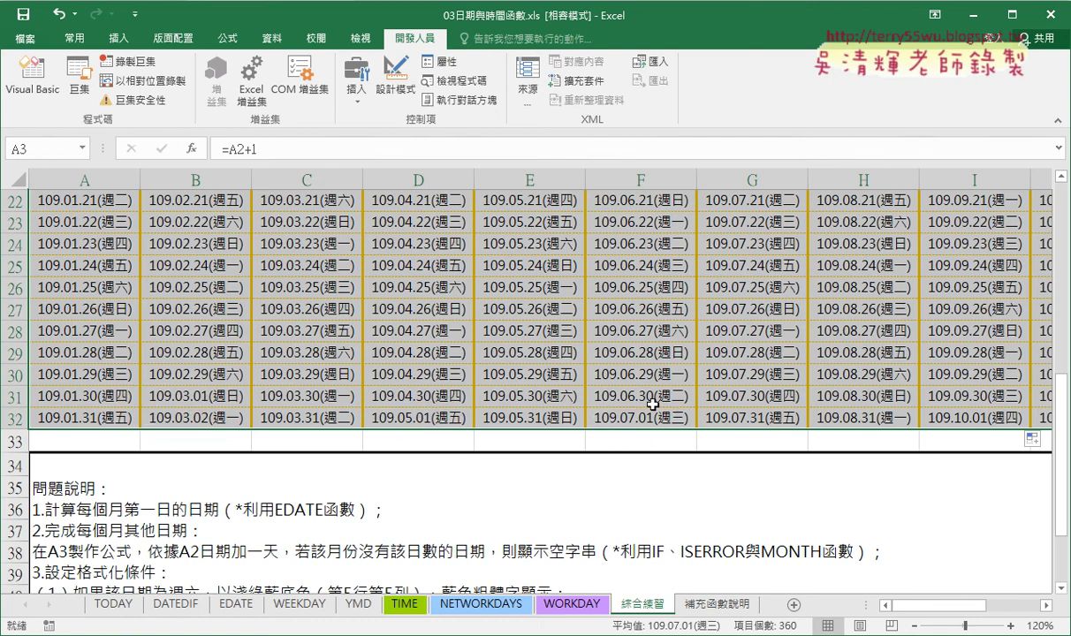
left_click_drag(209, 394, 215, 422)
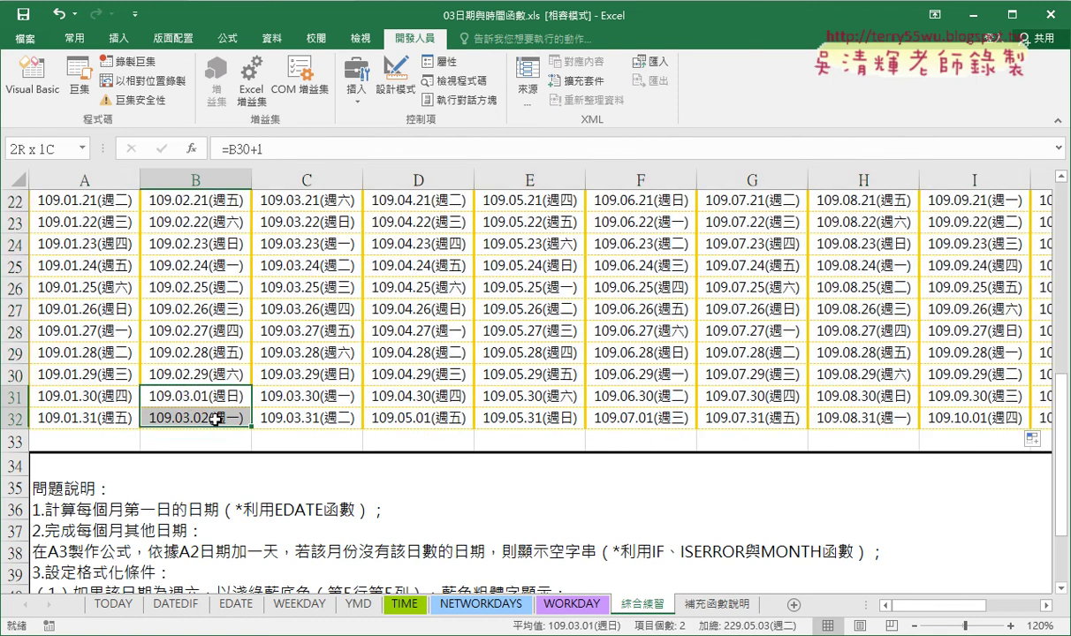
key("Delete")
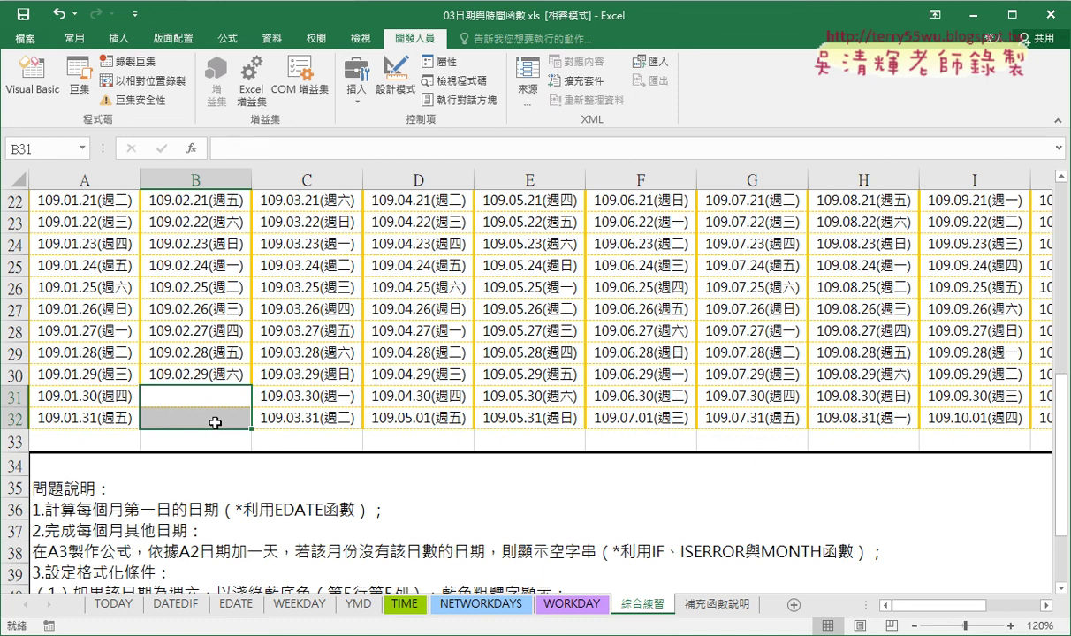
key("ctrl+z")
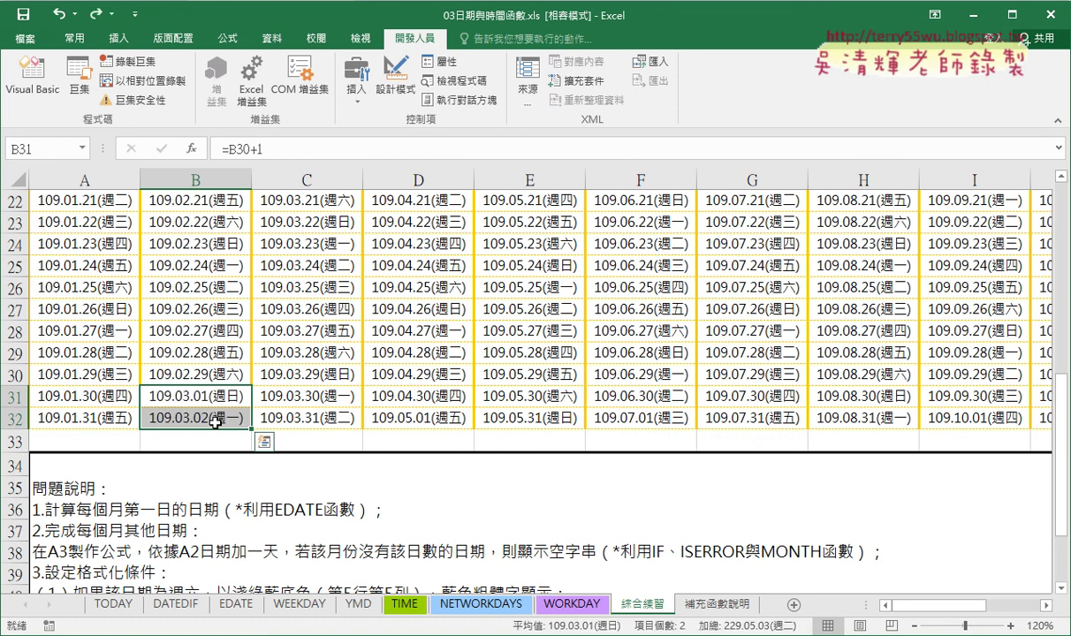
scroll(215, 422, "up", 7)
left_click(98, 250)
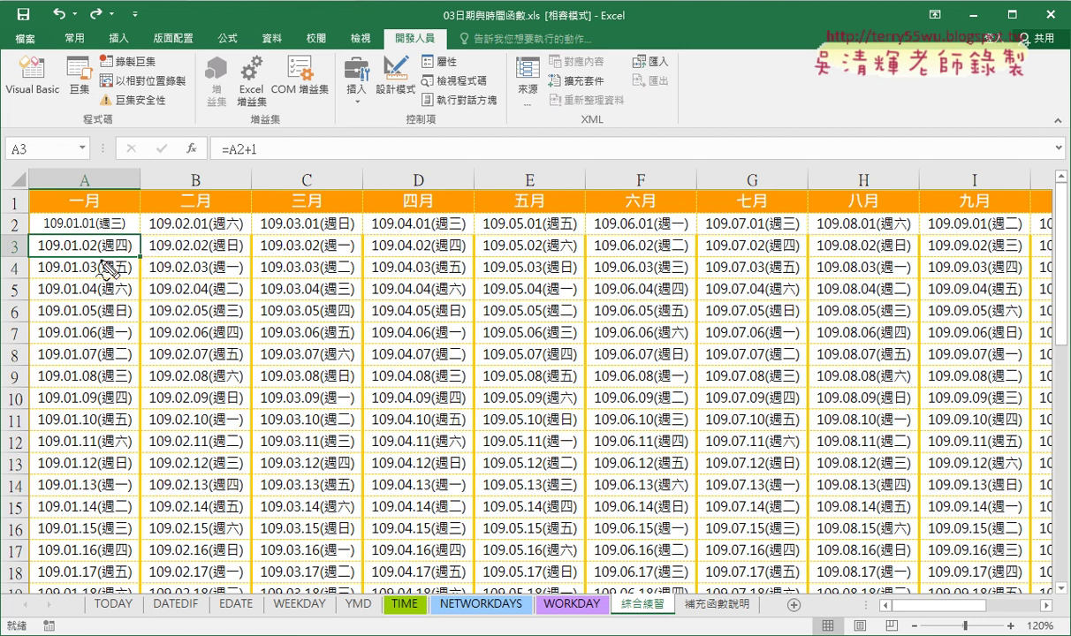
mouse_move(129, 258)
left_mouse_down()
mouse_move(144, 262)
mouse_move(122, 212)
left_mouse_up()
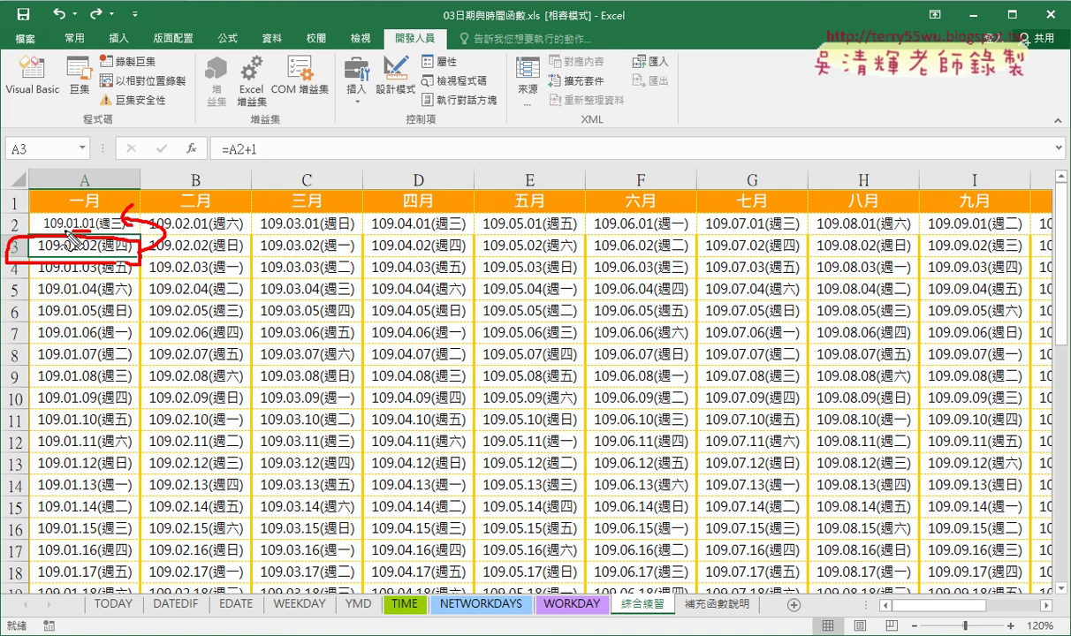
left_click_drag(72, 214, 78, 232)
scroll(267, 442, "down", 3)
scroll(267, 442, "down", 3)
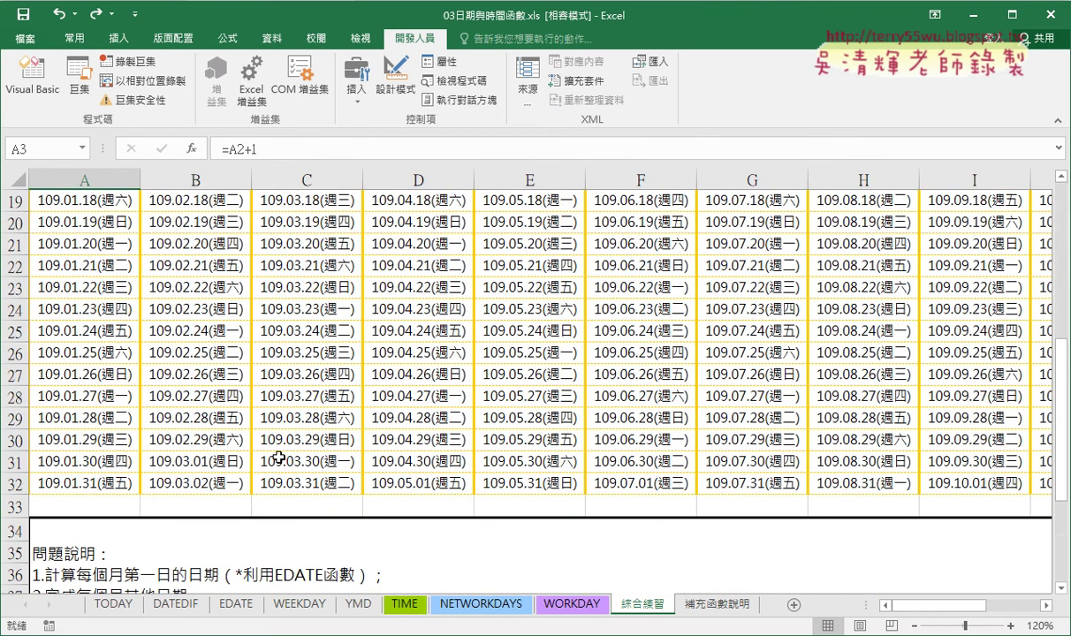
scroll(212, 292, "down", 3)
scroll(205, 292, "up", 2)
left_click(202, 397)
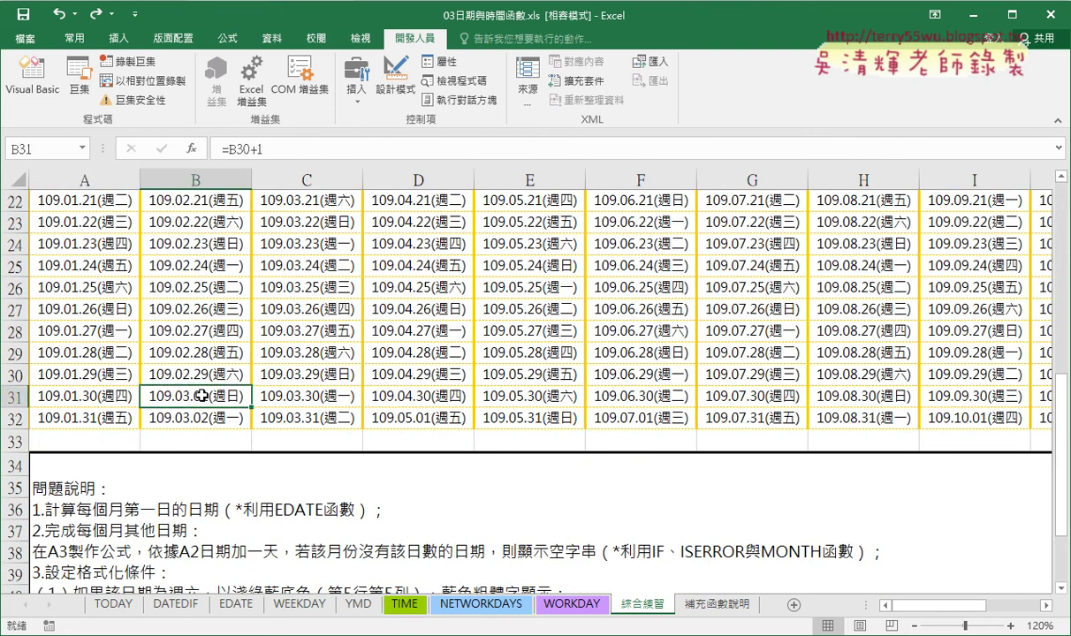
left_click_drag(205, 374, 205, 396)
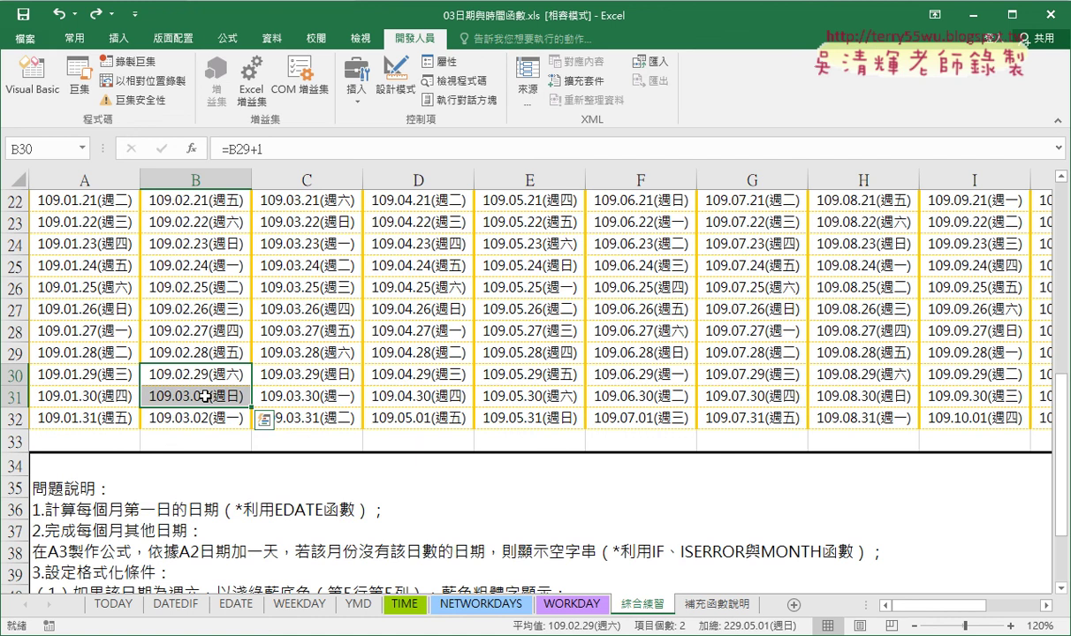
left_click(205, 396)
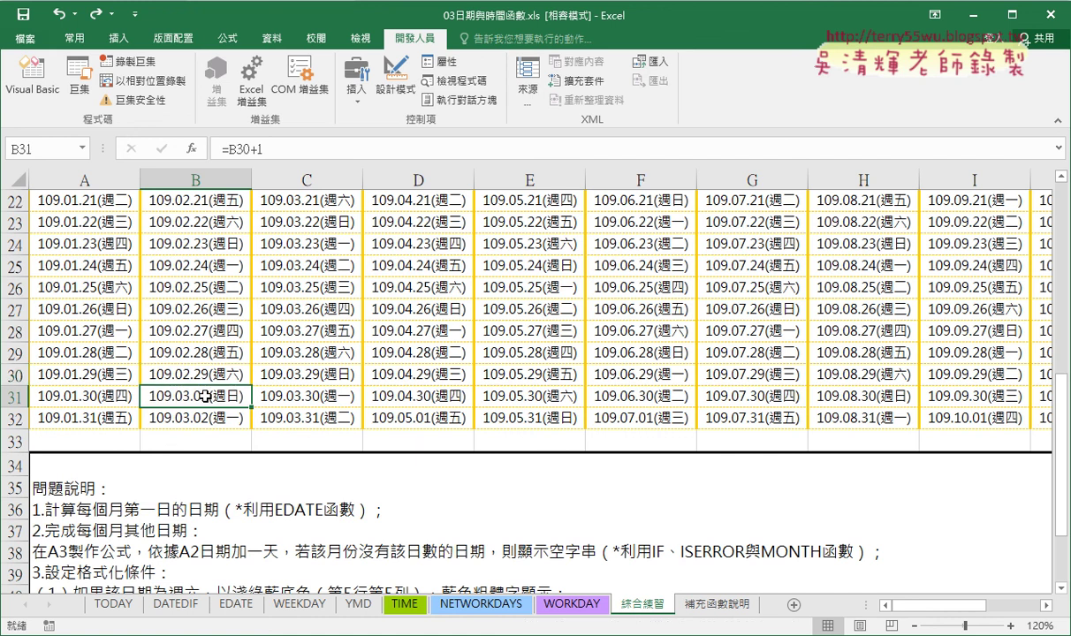
key("Delete")
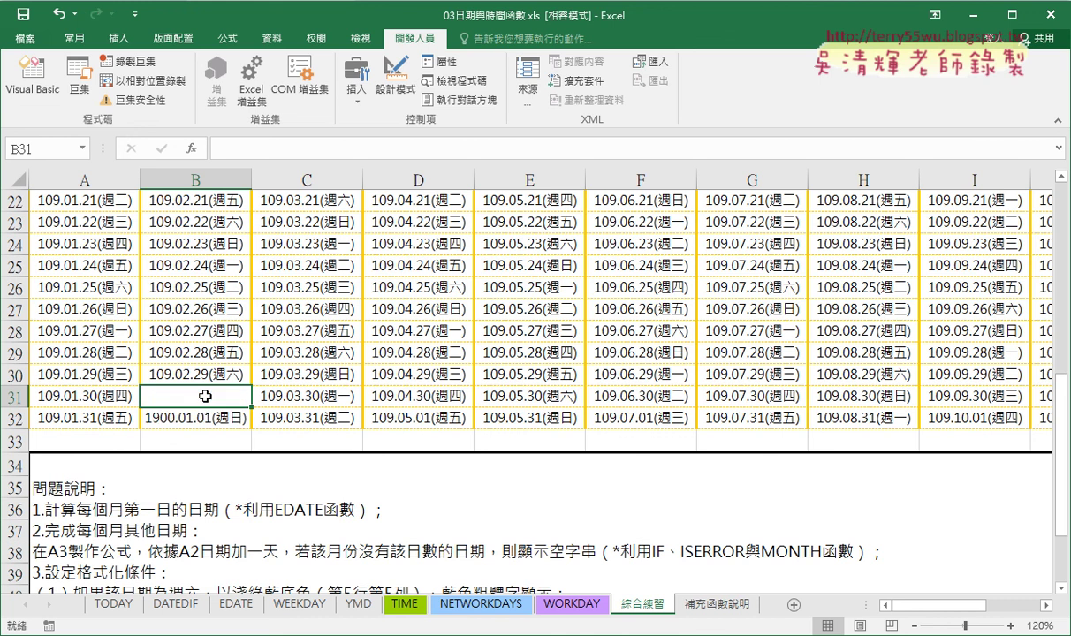
key("ctrl+z")
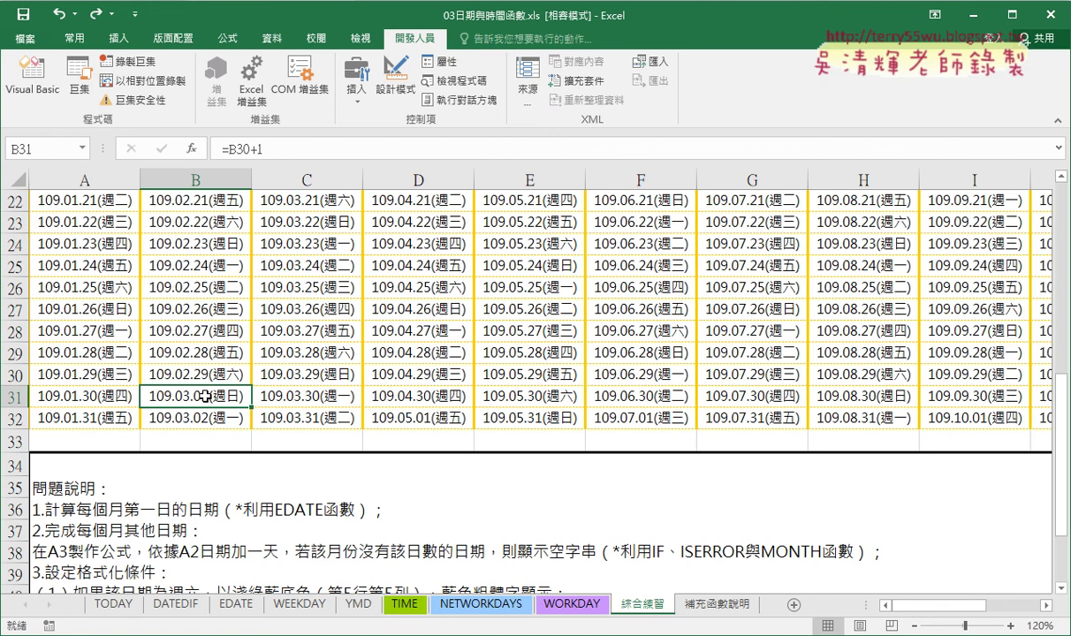
scroll(235, 420, "up", 4)
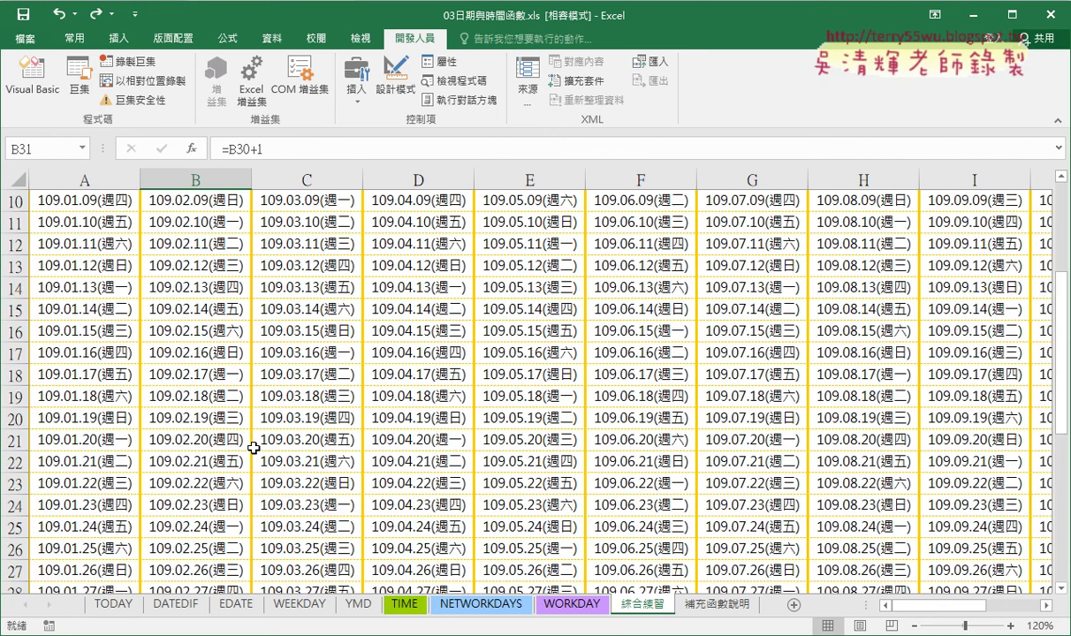
scroll(234, 421, "up", 3)
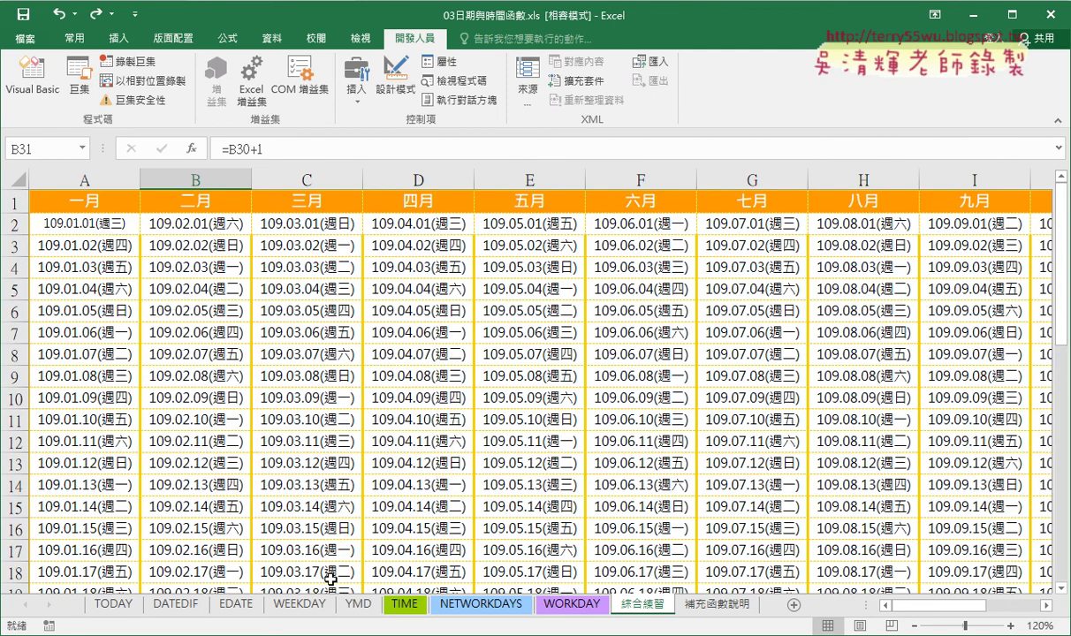
left_click(235, 604)
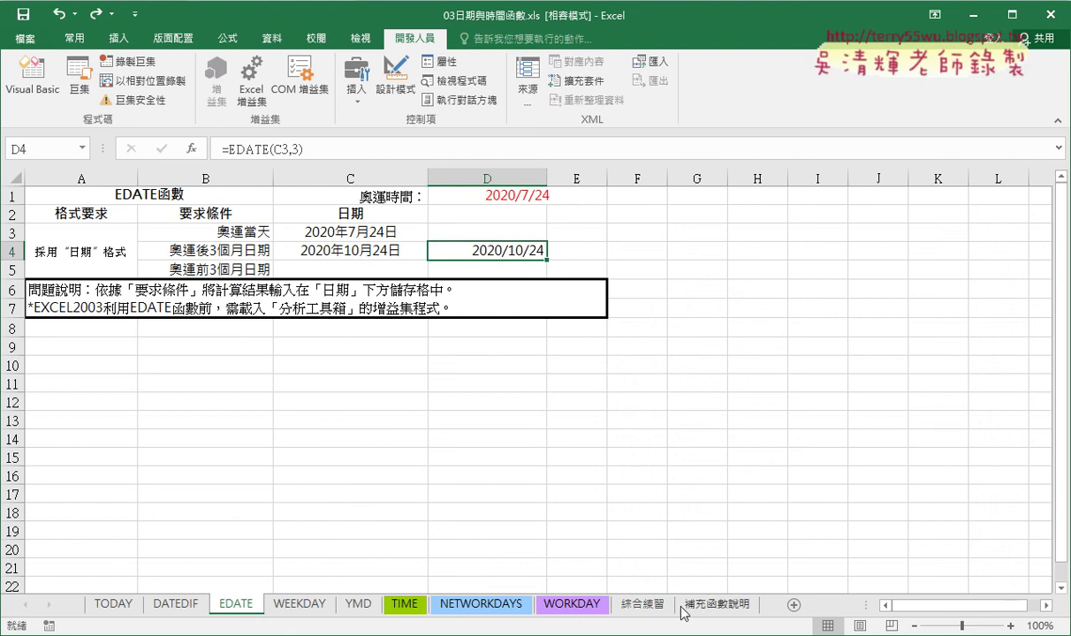
left_click(643, 604)
left_click(190, 221)
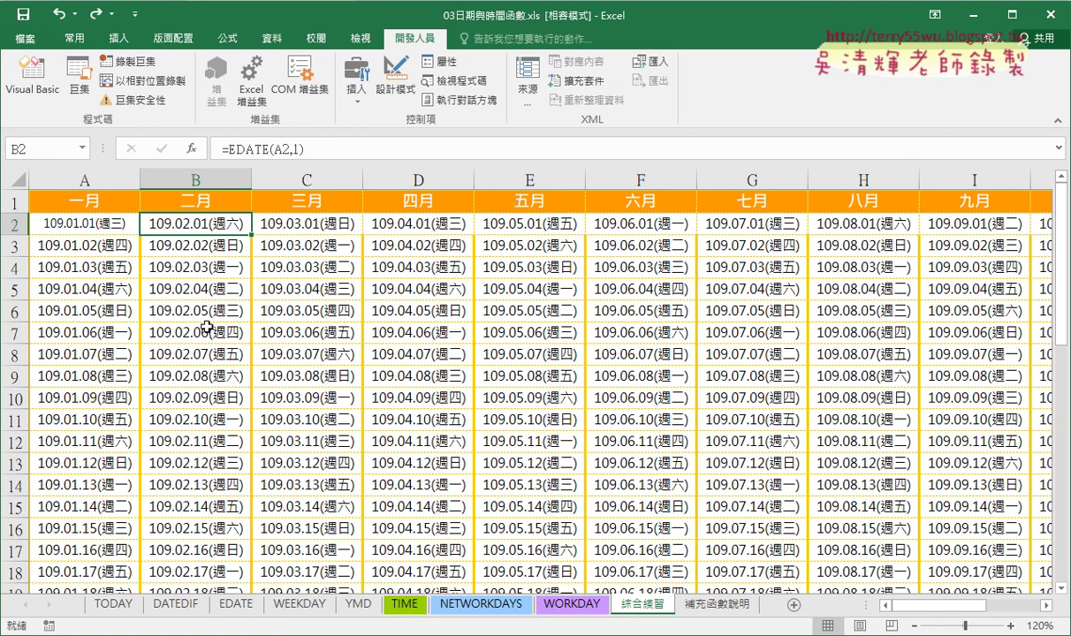
left_click(89, 246)
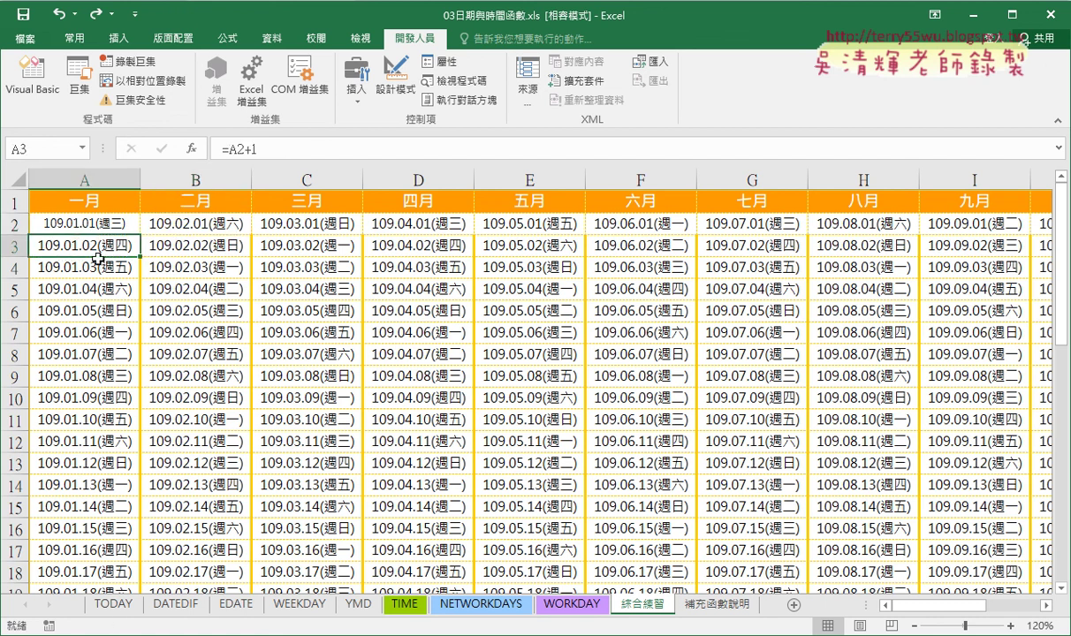